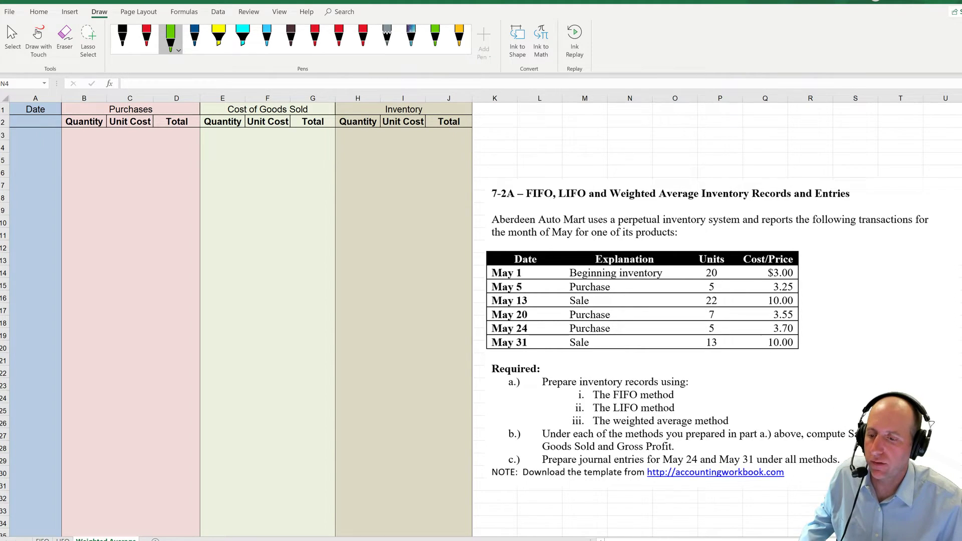
Handwrite "99L @ $1/L = $99" in black ink in the blank area below the problem text.
left_click(630, 146)
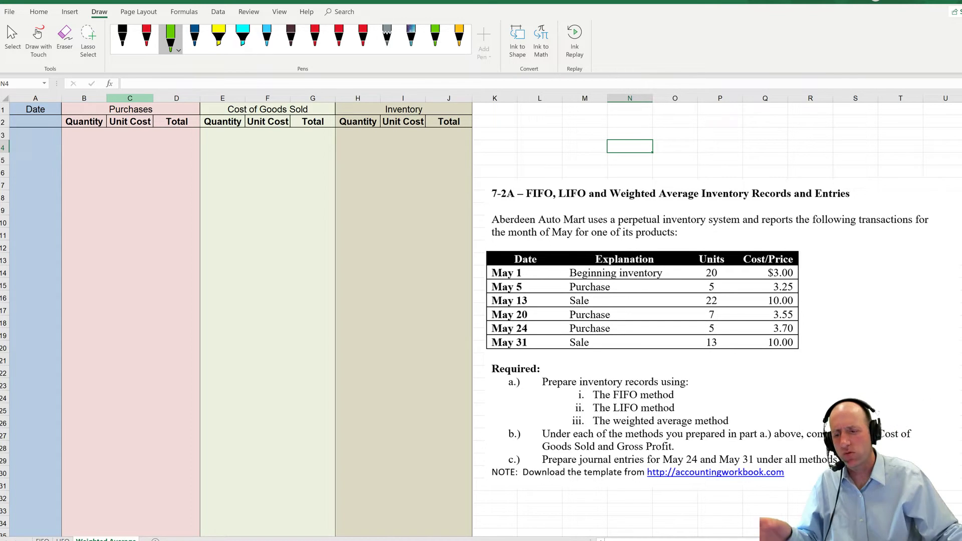
left_click(35, 134)
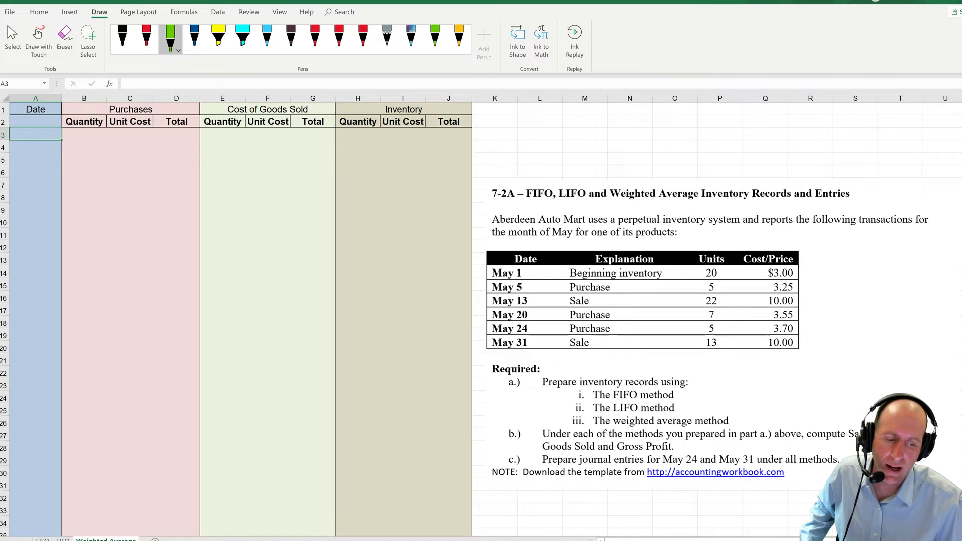
scroll(481, 316, "down", 5)
scroll(481, 316, "down", 4)
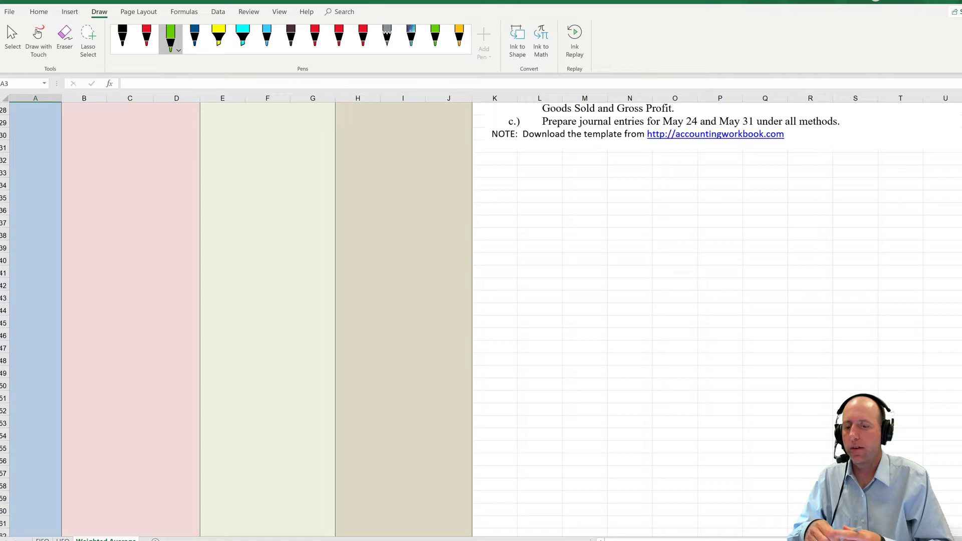
left_click(122, 38)
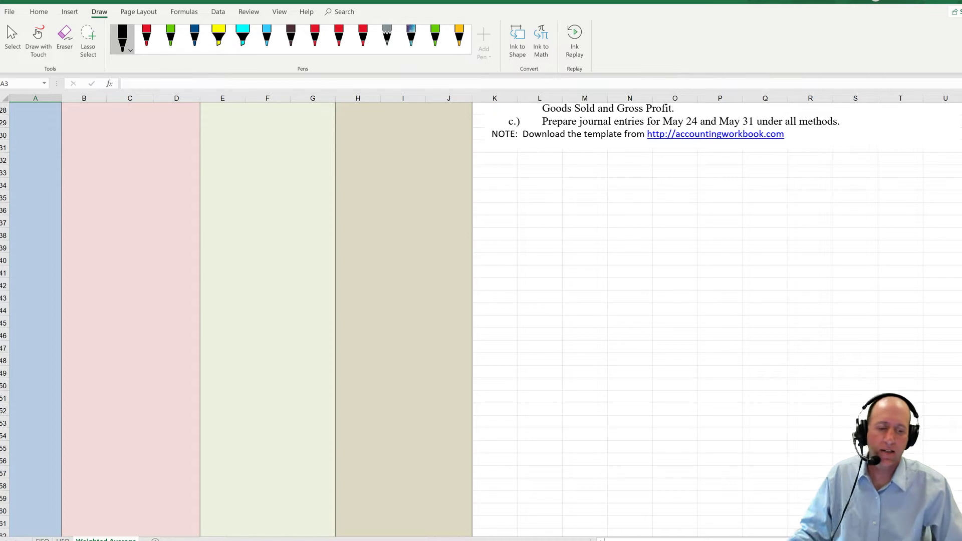
left_click_drag(567, 264, 565, 290)
mouse_move(591, 264)
left_mouse_down()
mouse_move(577, 273)
mouse_move(590, 291)
mouse_move(698, 289)
left_mouse_up()
left_click_drag(757, 262, 756, 297)
mouse_move(734, 251)
left_mouse_down()
mouse_move(730, 278)
mouse_move(764, 299)
left_mouse_up()
left_click_drag(778, 289, 781, 304)
left_click_drag(809, 275, 818, 276)
left_click_drag(809, 282, 871, 288)
left_click_drag(840, 255, 828, 275)
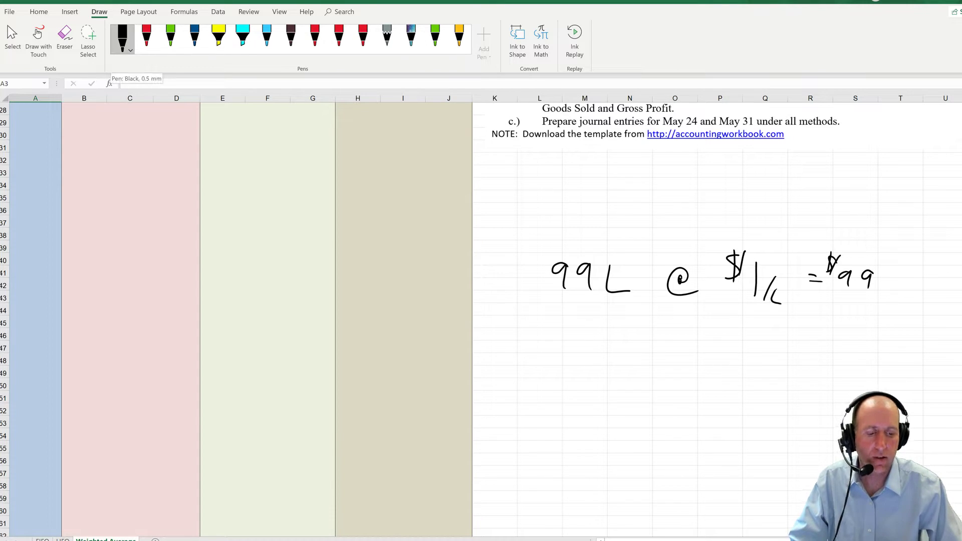
Handwrite a second line, "1L @ $2/L = $2", beneath the 99-litre line.
mouse_move(591, 317)
left_mouse_down()
mouse_move(589, 347)
mouse_move(636, 352)
mouse_move(678, 339)
mouse_move(690, 352)
mouse_move(751, 355)
left_mouse_up()
left_click_drag(723, 317, 718, 340)
mouse_move(772, 334)
left_mouse_down()
mouse_move(754, 356)
mouse_move(816, 343)
left_mouse_up()
mouse_move(809, 353)
left_mouse_down()
mouse_move(860, 357)
mouse_move(833, 344)
left_mouse_up()
left_click_drag(837, 327, 833, 344)
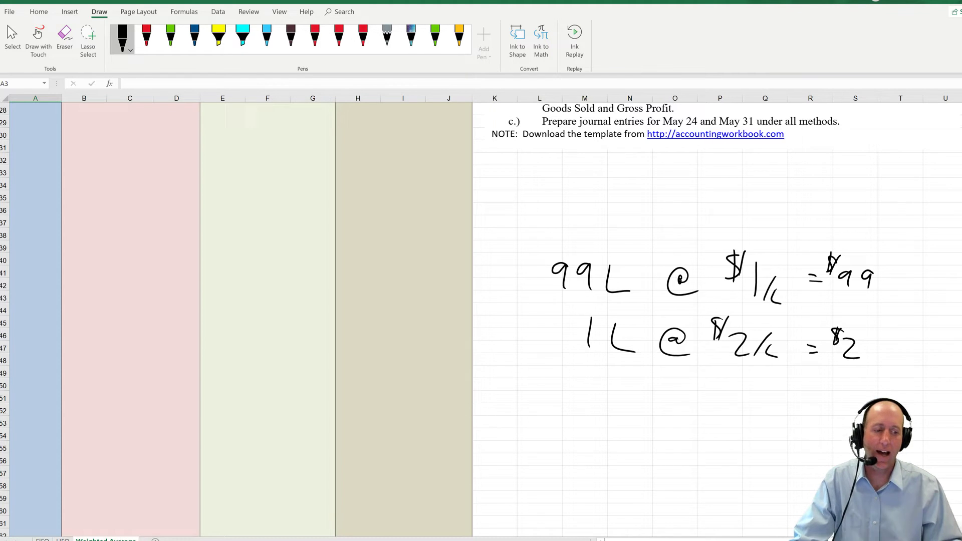
Handwrite the simple average 1.50 and its calculation (1+2)/2 beneath the unit prices, adding arrows to the result.
mouse_move(746, 372)
left_mouse_down()
mouse_move(737, 402)
mouse_move(746, 399)
mouse_move(718, 441)
mouse_move(737, 441)
left_mouse_up()
left_click(729, 440)
left_click_drag(734, 429, 743, 430)
left_click_drag(749, 431, 748, 432)
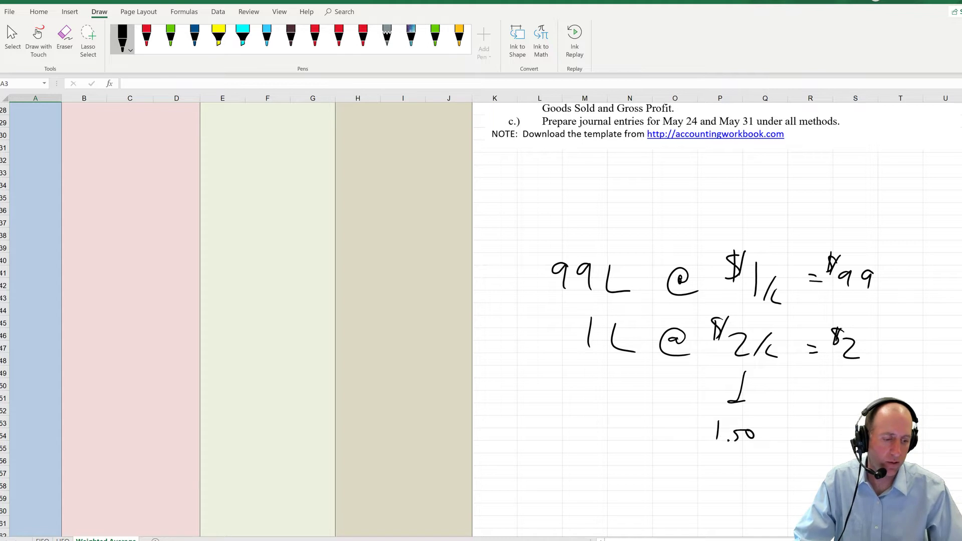
left_click_drag(715, 469, 726, 484)
left_click_drag(722, 478, 744, 484)
left_click_drag(713, 456, 704, 484)
left_click_drag(750, 466, 753, 487)
left_click_drag(776, 464, 754, 491)
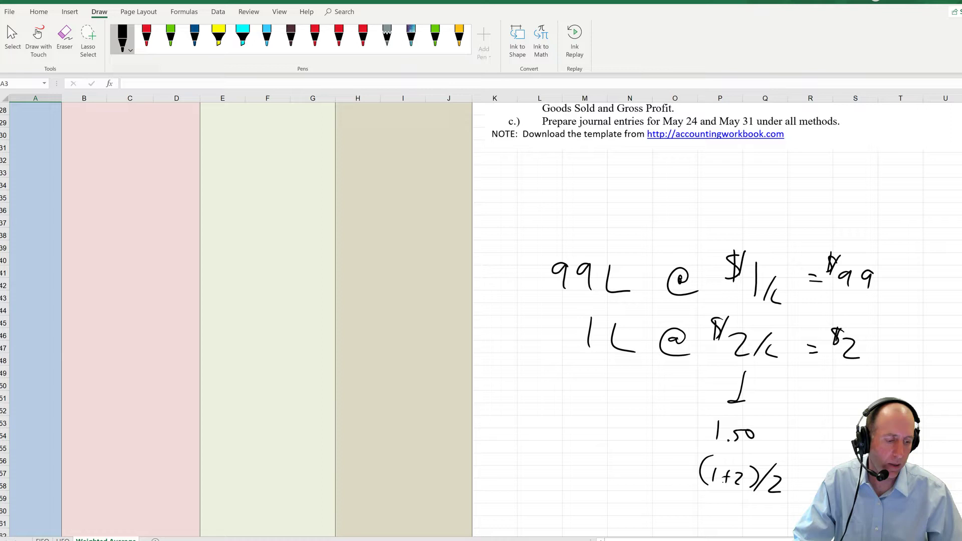
mouse_move(689, 453)
left_mouse_down()
mouse_move(708, 433)
mouse_move(705, 444)
left_mouse_up()
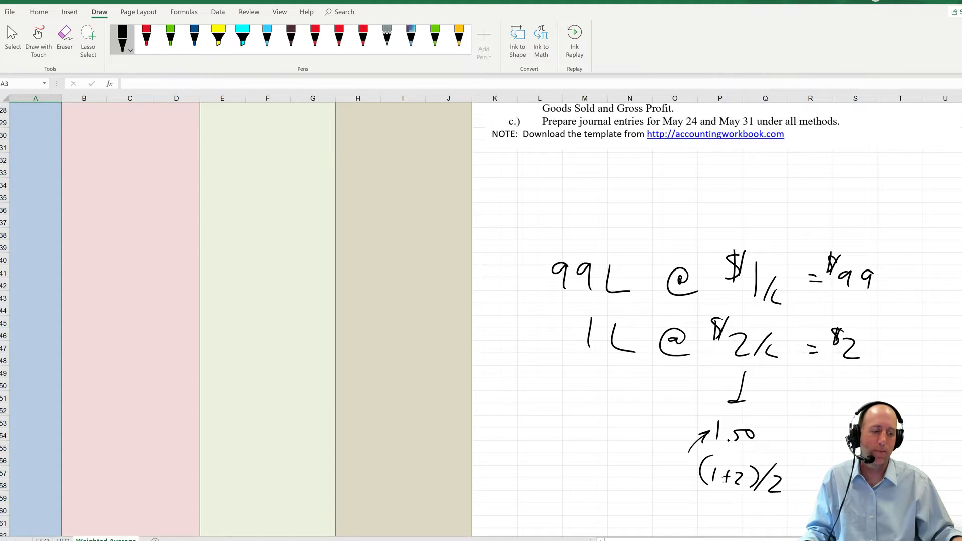
Erase the simple-average notes and arrows beneath the unit prices.
left_click_drag(703, 471, 776, 482)
left_click_drag(698, 437, 753, 433)
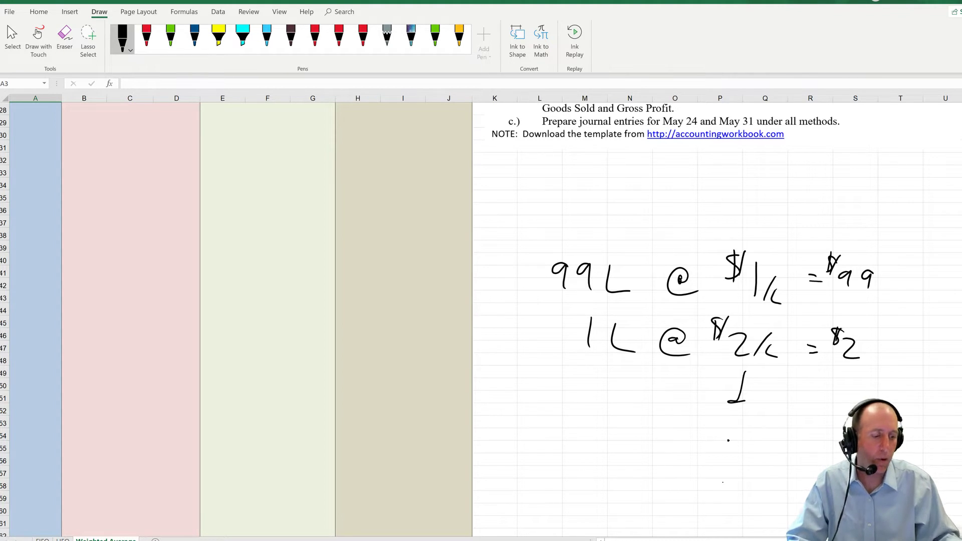
left_click_drag(730, 389, 748, 386)
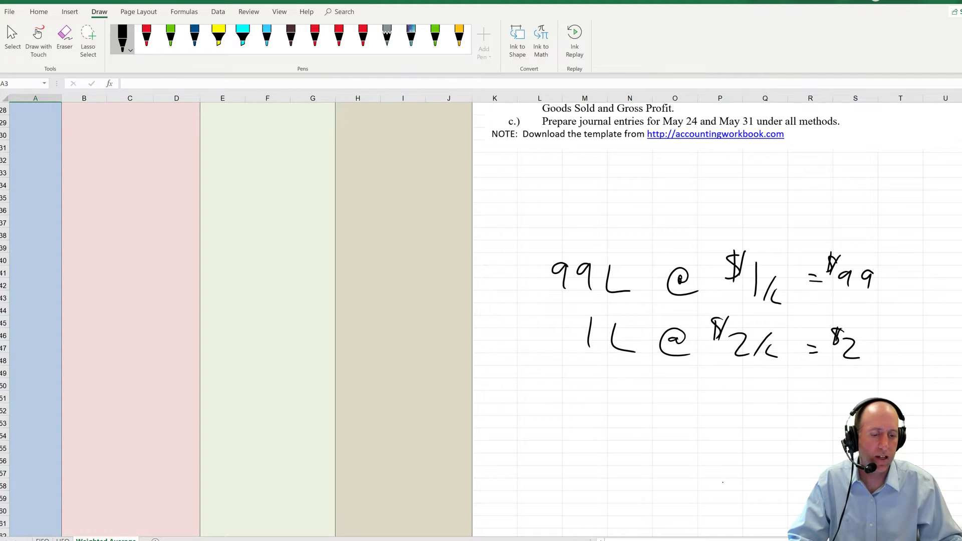
Highlight the handwritten 99L and $99 in yellow.
left_click(218, 36)
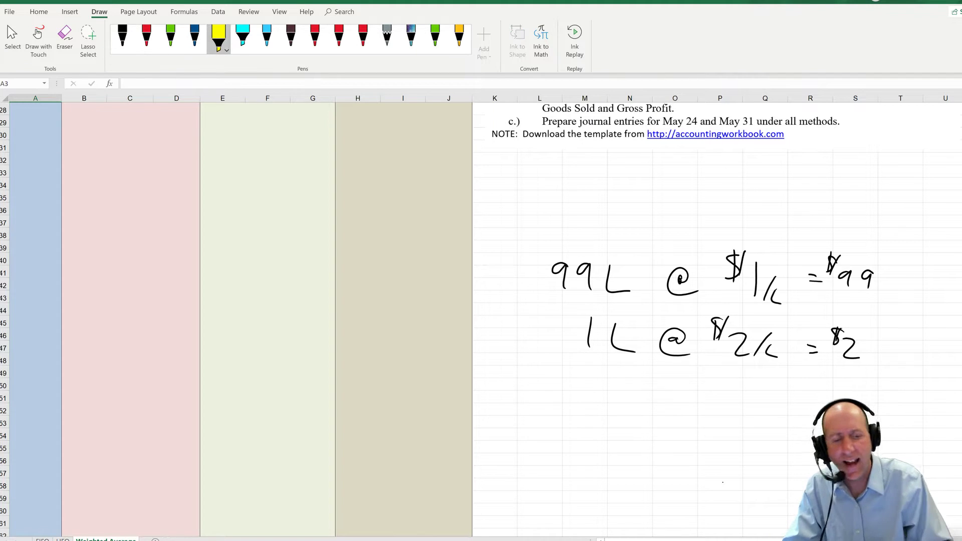
mouse_move(543, 284)
left_mouse_down()
mouse_move(637, 265)
mouse_move(631, 286)
left_mouse_up()
mouse_move(825, 268)
left_mouse_down()
mouse_move(872, 271)
mouse_move(835, 290)
left_mouse_up()
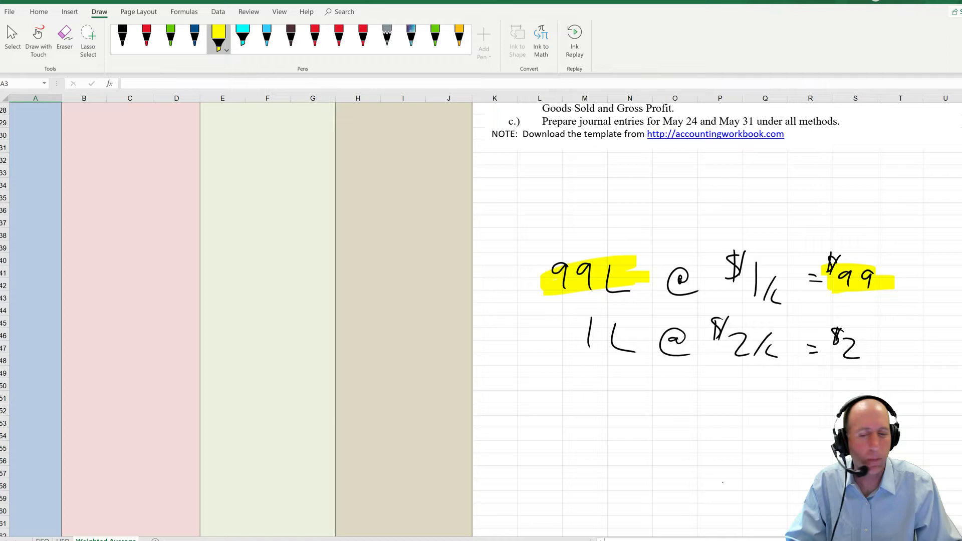
Underline the litre and cost columns in black ink and write the totals 100L and $101 beneath them.
left_click(123, 38)
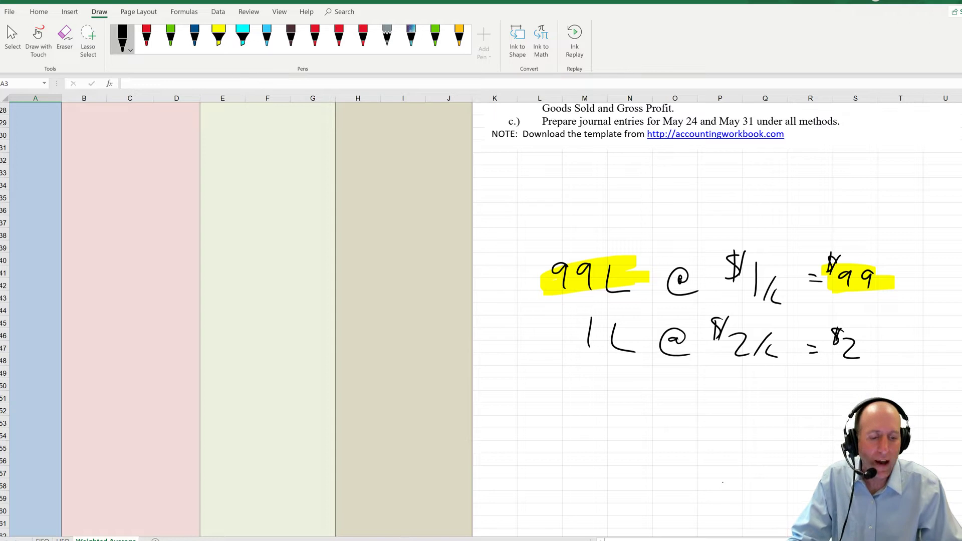
left_click_drag(599, 364, 661, 367)
left_click_drag(529, 359, 649, 357)
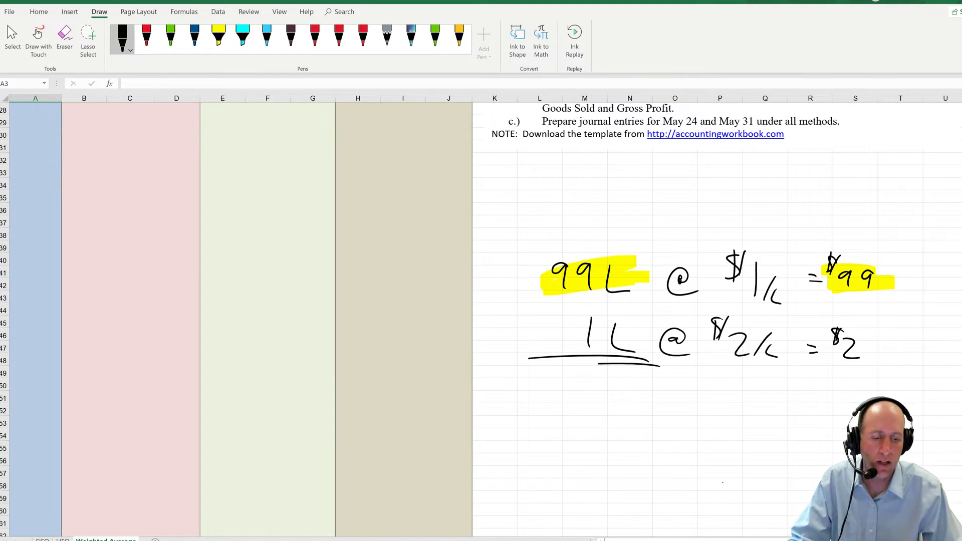
left_click_drag(559, 384, 559, 407)
left_click_drag(577, 386, 649, 408)
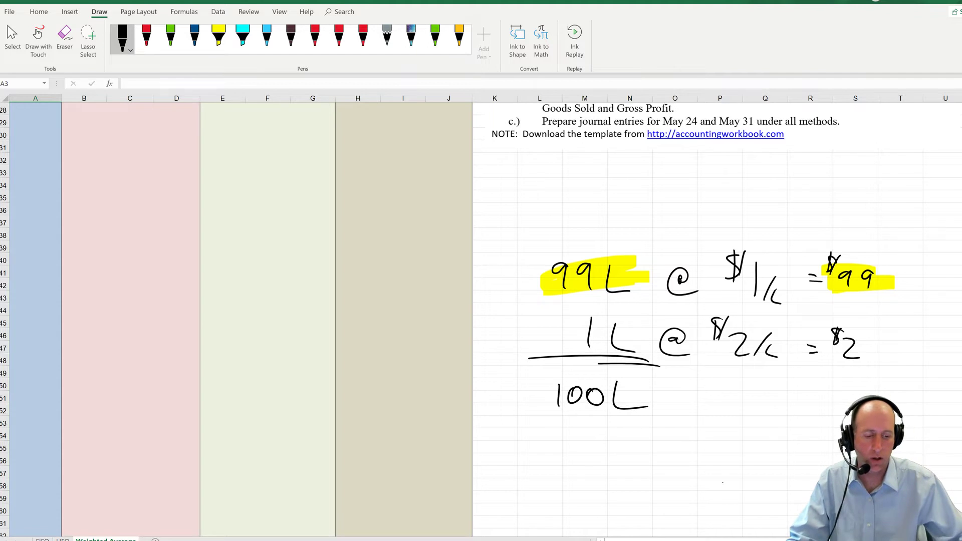
mouse_move(798, 370)
left_mouse_down()
mouse_move(908, 374)
mouse_move(857, 404)
mouse_move(811, 397)
left_mouse_up()
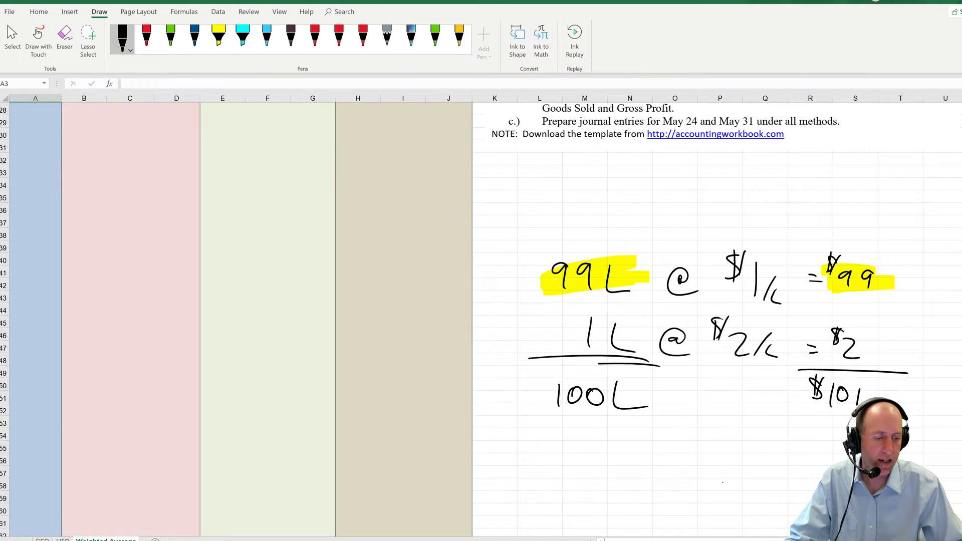
Draw an arrow from $2 toward $1, then write the weighted average $1.01 with its calculation (101/100) and an arrow linking them.
left_click_drag(748, 325, 757, 310)
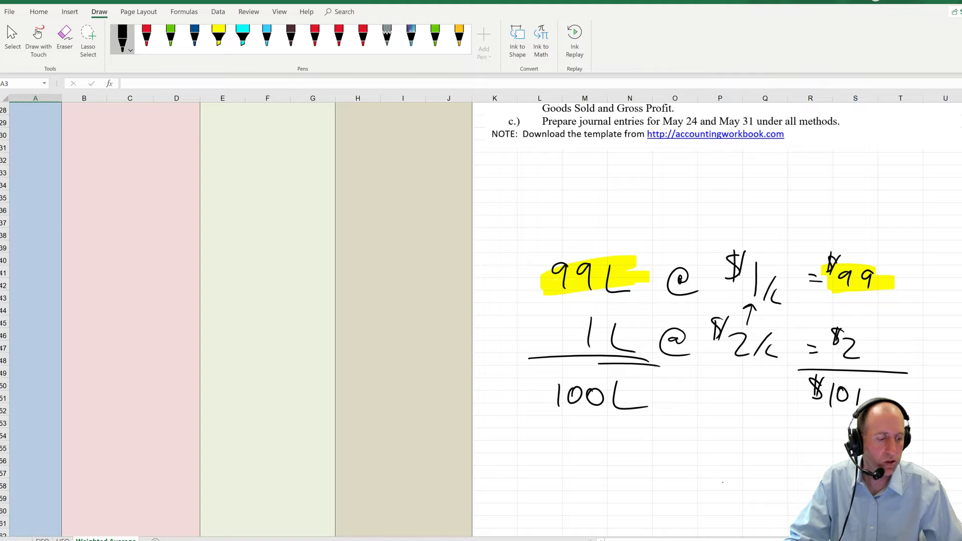
left_click(735, 401)
mouse_move(724, 384)
left_mouse_down()
mouse_move(722, 403)
mouse_move(747, 391)
mouse_move(764, 404)
mouse_move(706, 389)
left_mouse_up()
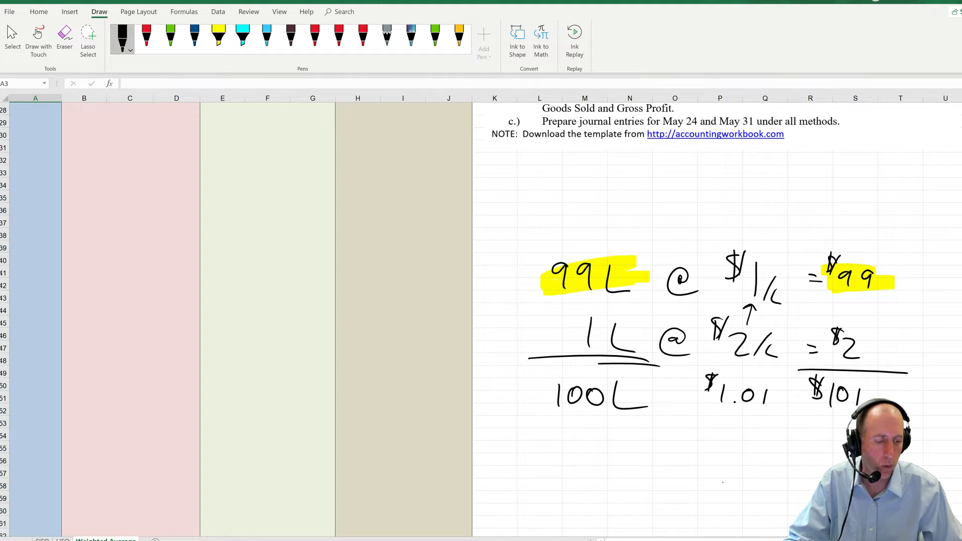
left_click_drag(727, 432, 726, 449)
mouse_move(735, 434)
left_mouse_down()
mouse_move(743, 447)
mouse_move(777, 435)
mouse_move(756, 465)
left_mouse_up()
left_click_drag(768, 458, 774, 460)
left_click_drag(722, 422, 719, 471)
left_click_drag(783, 427, 774, 485)
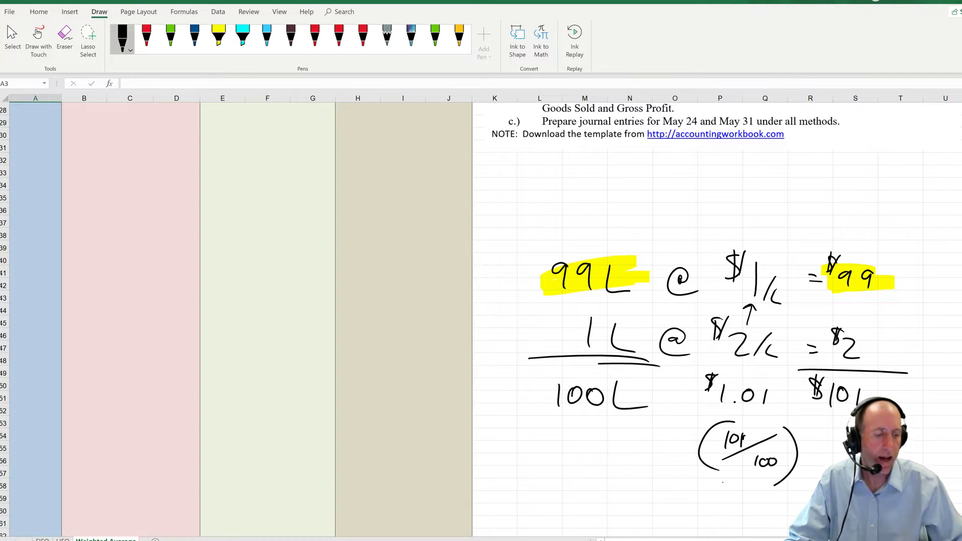
left_click_drag(689, 427, 720, 401)
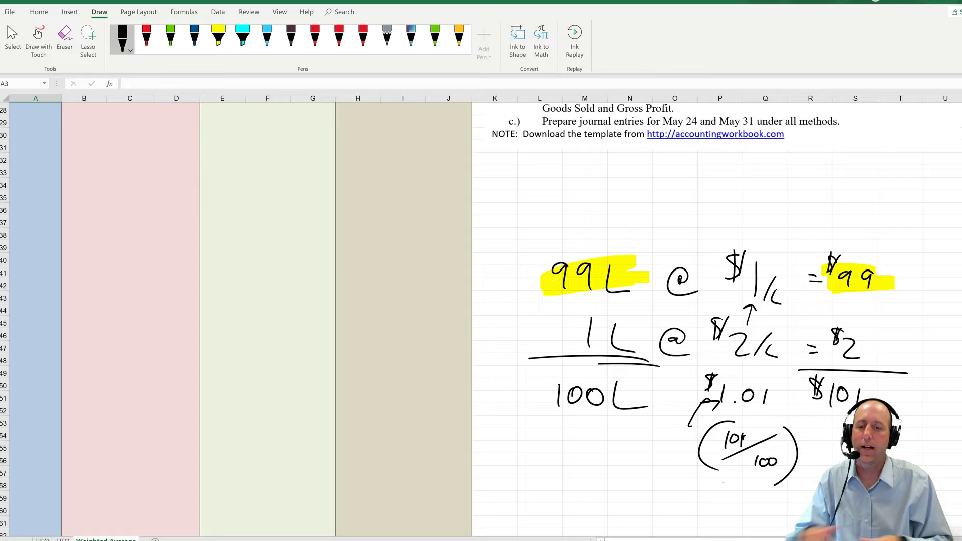
Record the May 1 beginning inventory in row 3 with quantity 20, unit cost 3 and total 60 under Inventory.
scroll(482, 320, "up", 9)
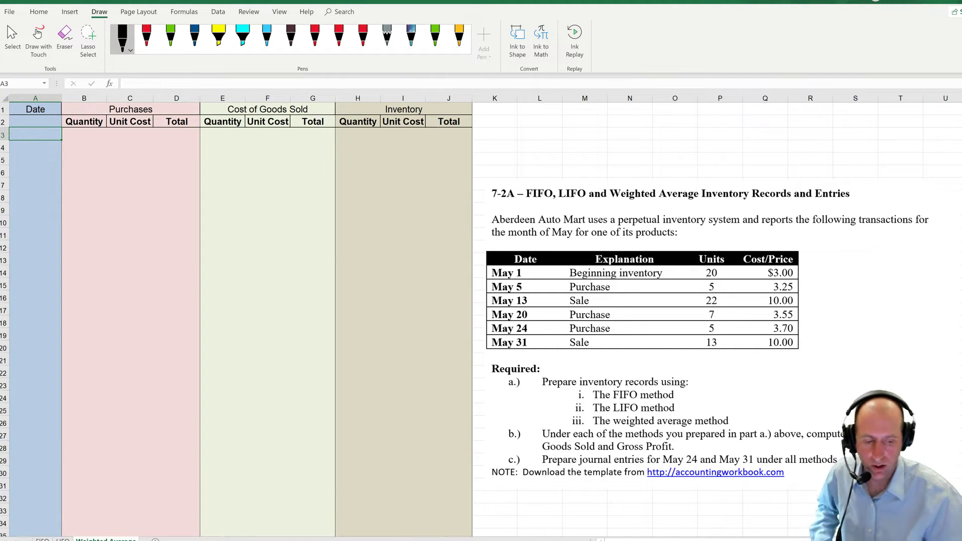
type("May 1")
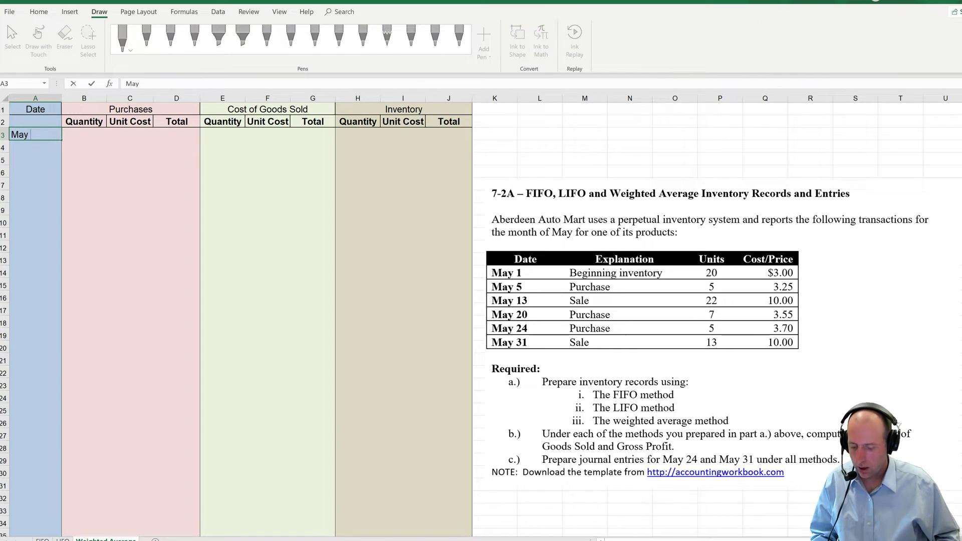
key("Tab")
key("Tab")
key("Tab")
key("Tab")
key("Tab")
key("Tab")
key("Tab")
type("20")
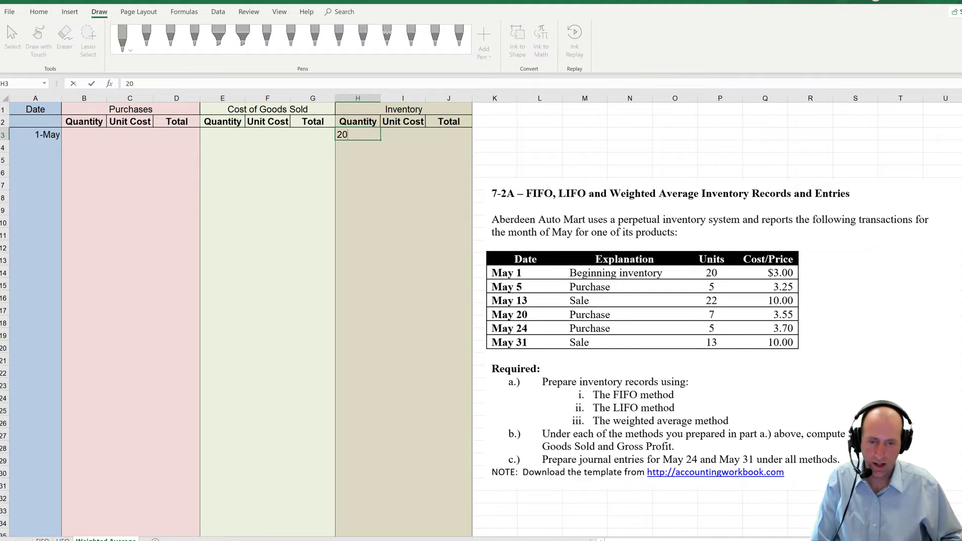
key("Tab")
type("3")
key("Tab")
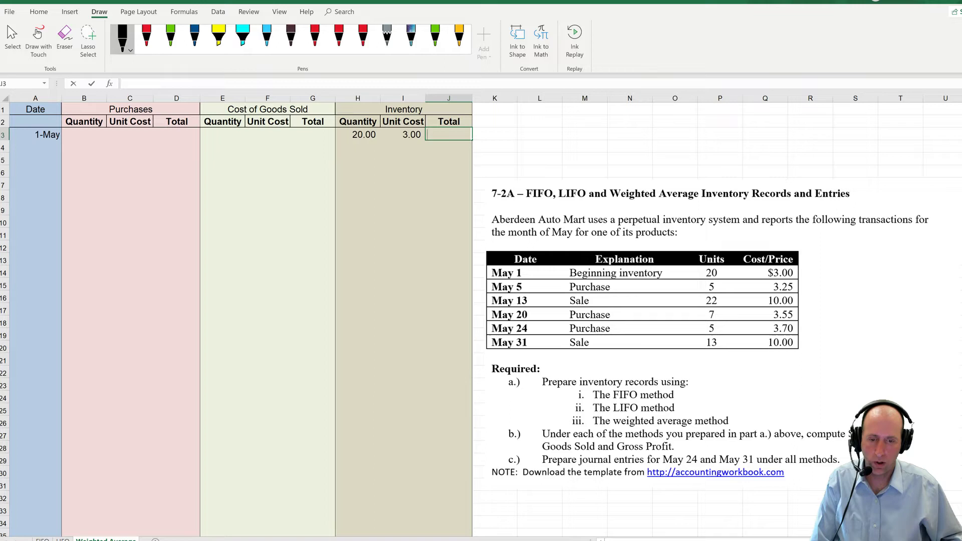
type("60")
key("Down")
Apply a bottom border across the May 1 row from A3 to J3.
key("Left")
key("Up")
key("Right")
key("shift+Left")
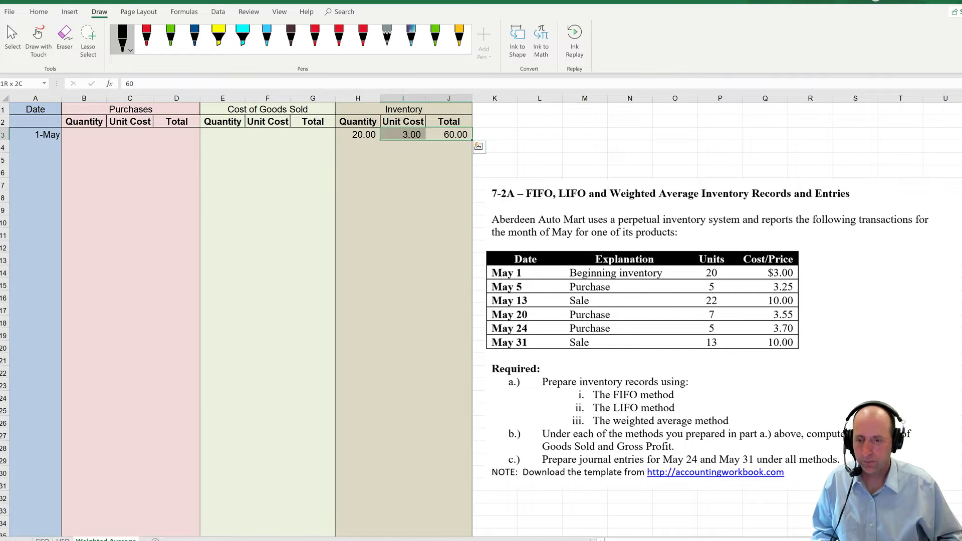
key("shift+Left")
key("shift+Left")
key("shift+Left")
key("shift+Left")
key("shift+Left")
key("shift+Left")
key("shift+Left")
key("shift+Left")
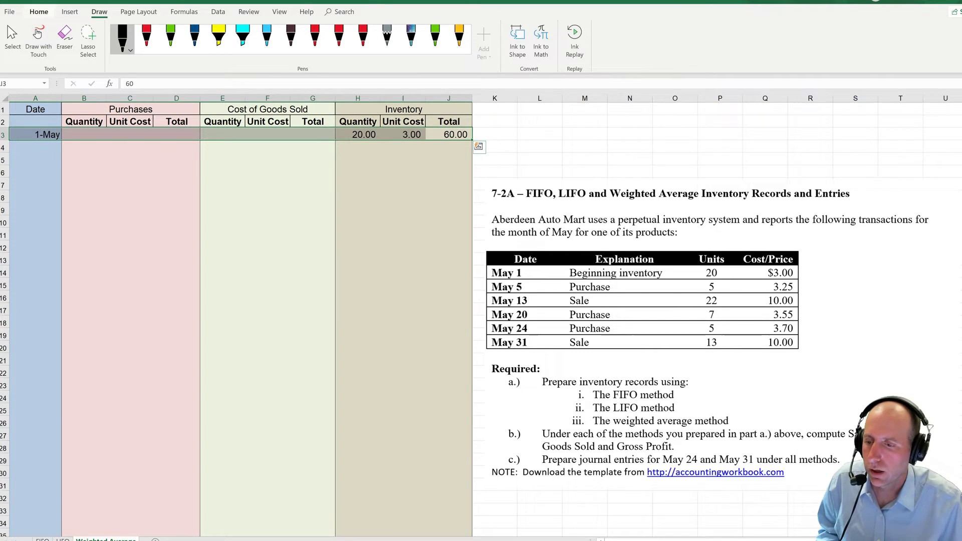
left_click(39, 12)
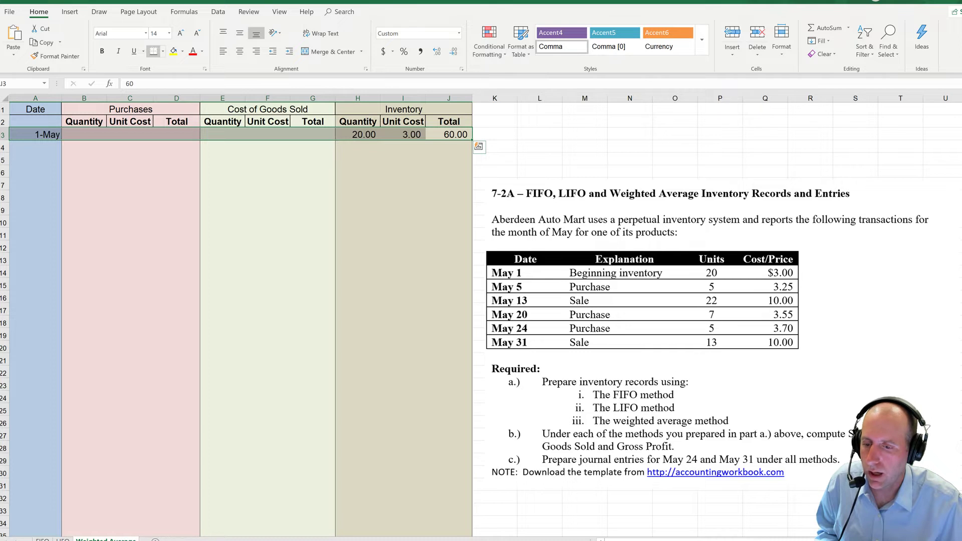
left_click(153, 51)
left_click_drag(130, 173, 45, 173)
left_click(35, 185)
Enter the date May 5 in cell A4, beneath the May 1 entry.
left_click(35, 147)
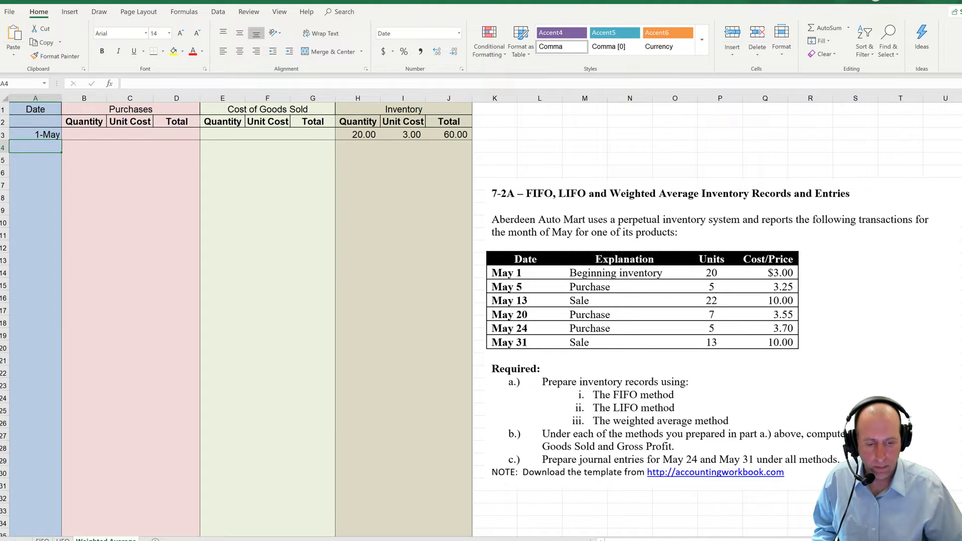
type("5-May")
key("Tab")
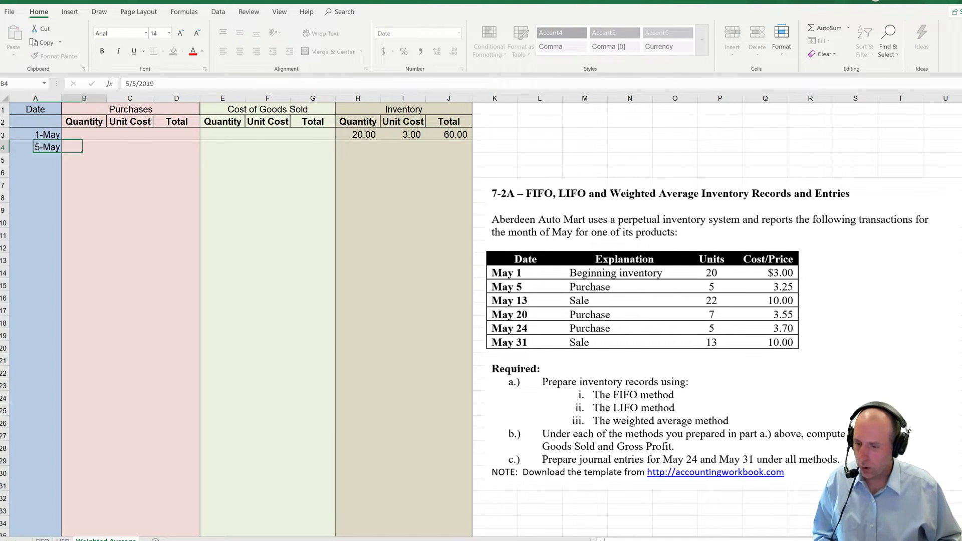
key("Tab")
key("Tab")
key("Tab")
key("Tab")
key("Tab")
key("Tab")
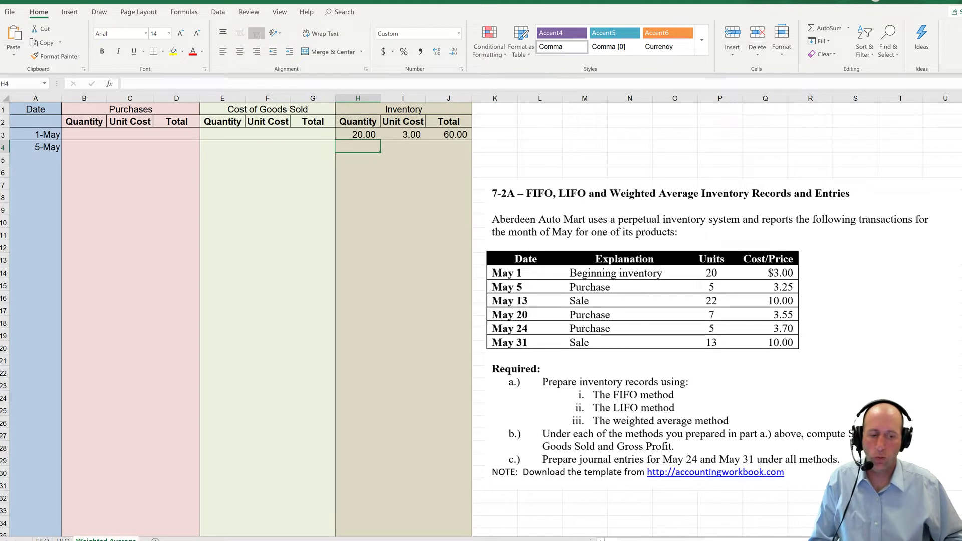
key("F2")
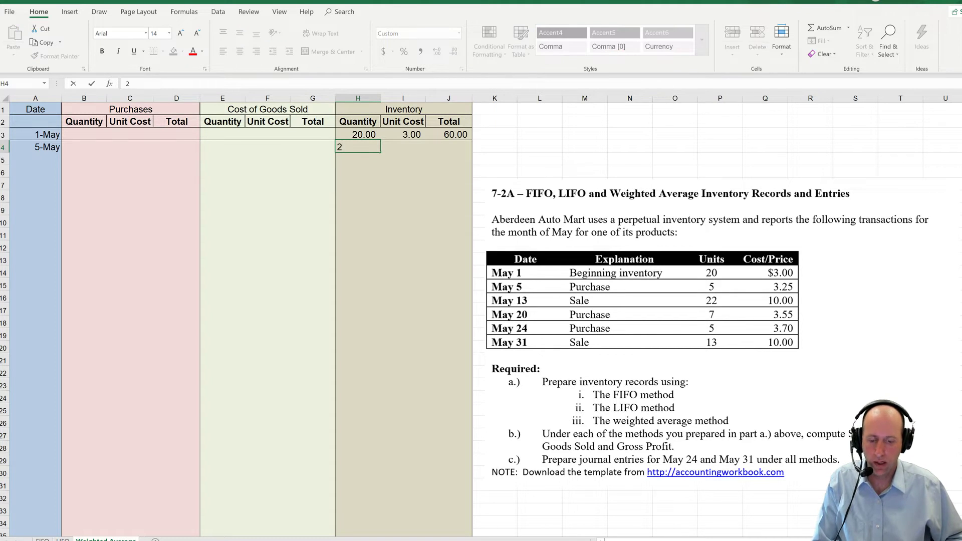
key("Escape")
key("Left")
key("Left")
key("Left")
key("Left")
key("Left")
key("Left")
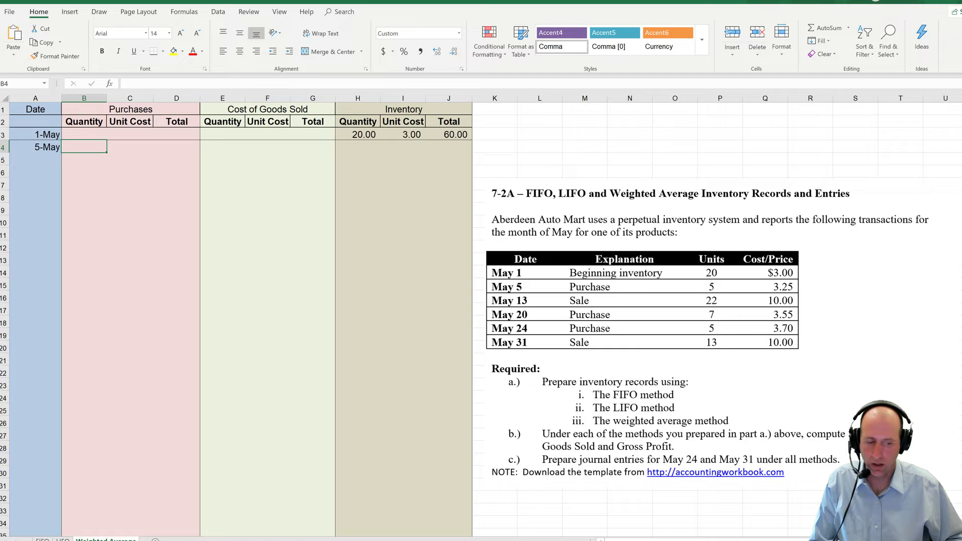
Record the May 5 purchase in row 4 with quantity 5, unit cost 3.25 and total formula =B4*C4.
type("5")
key("Tab")
type("3.25")
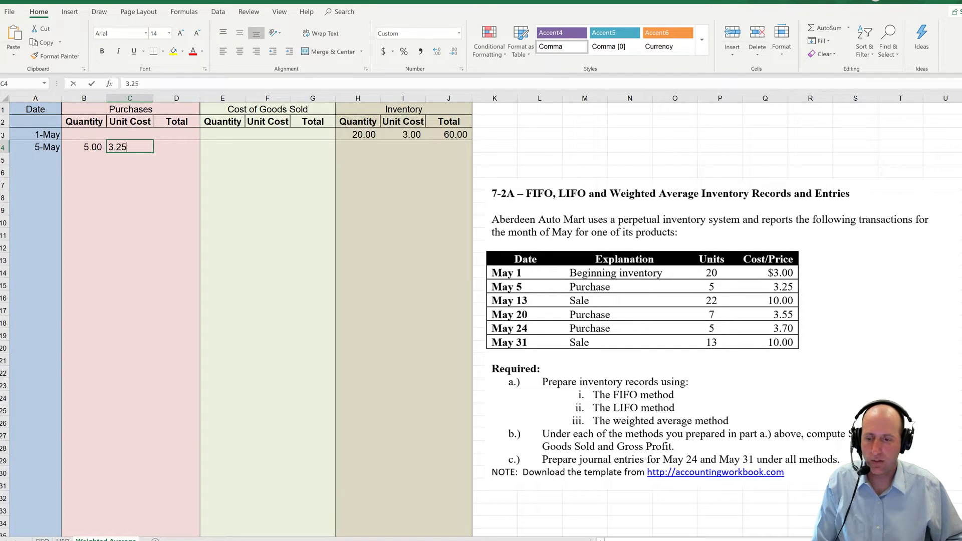
key("Tab")
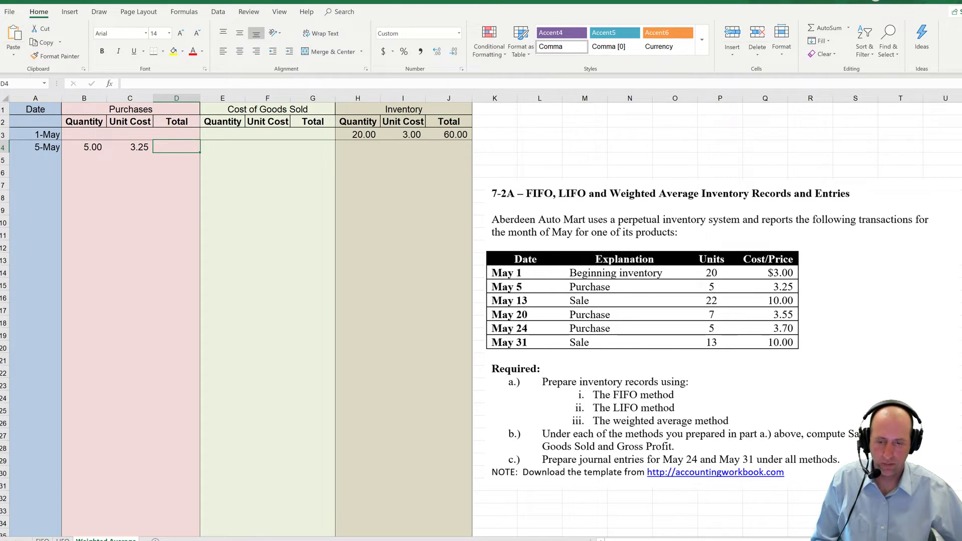
type("=b4*c4")
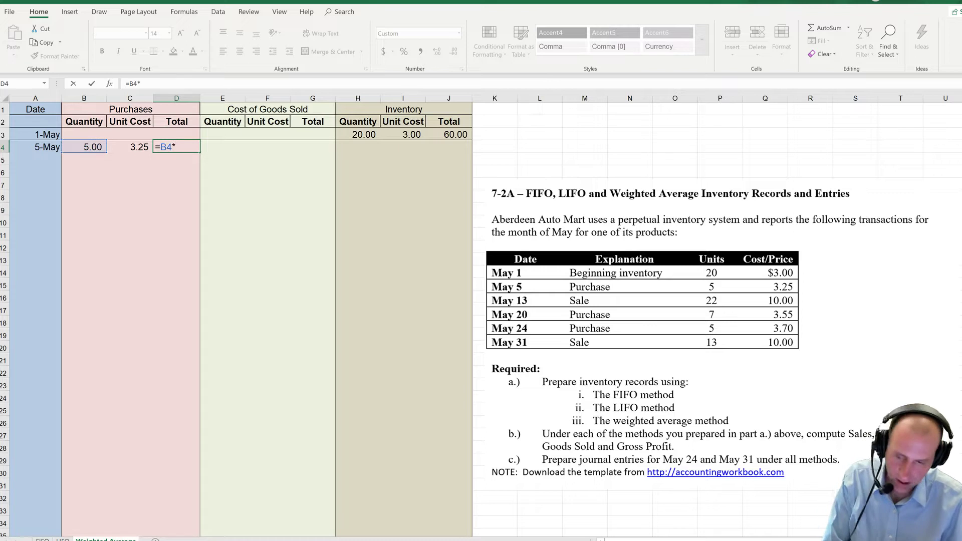
key("Return")
Carry the beginning inventory into row 4 under Inventory with quantity 20, unit cost 3 and total 60.
key("Up")
key("Right")
key("Right")
key("Right")
key("Right")
key("Right")
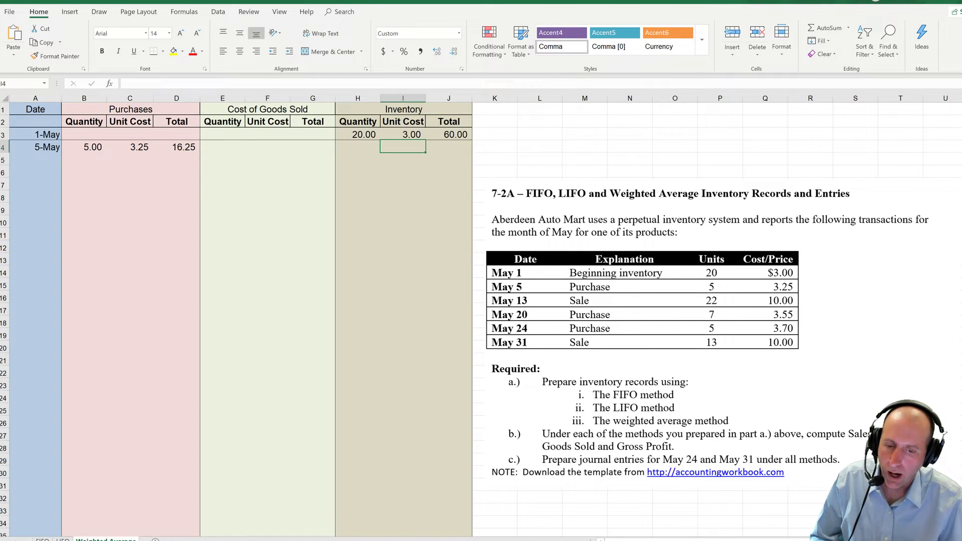
key("Left")
type("20")
key("Right")
type("3")
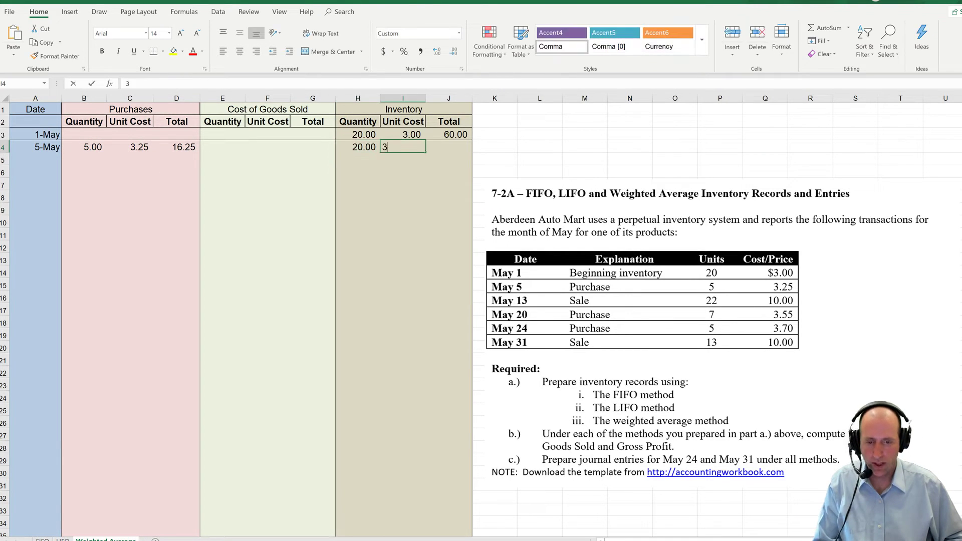
key("Right")
type("60")
key("Return")
Add the purchased units to row 5 under Inventory with quantity 5, unit cost 3.25 and total 16.25.
key("Left")
key("Left")
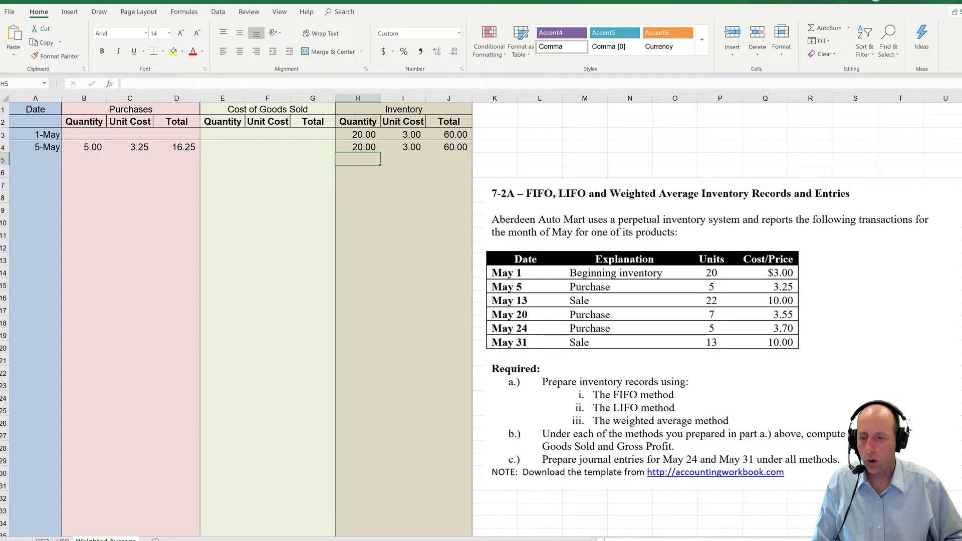
type("5")
key("Right")
type("3.25")
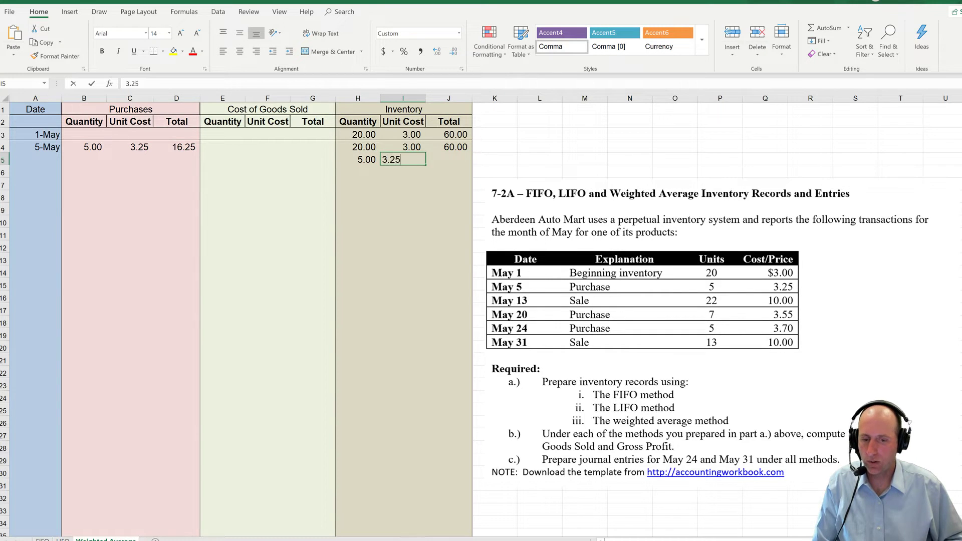
key("Right")
type("16.25")
key("Return")
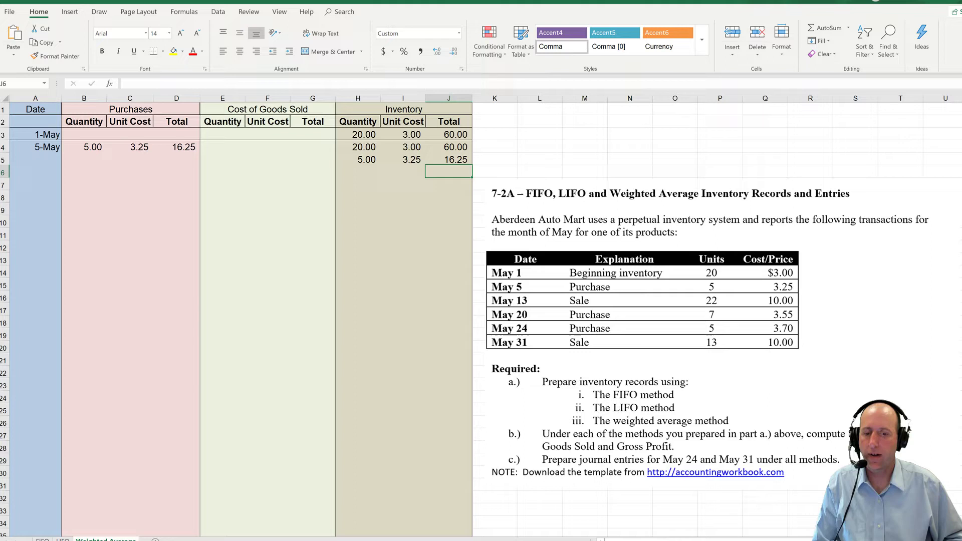
Underline the inventory quantity in H5 and the inventory total in J5.
key("Left")
key("Left")
key("Up")
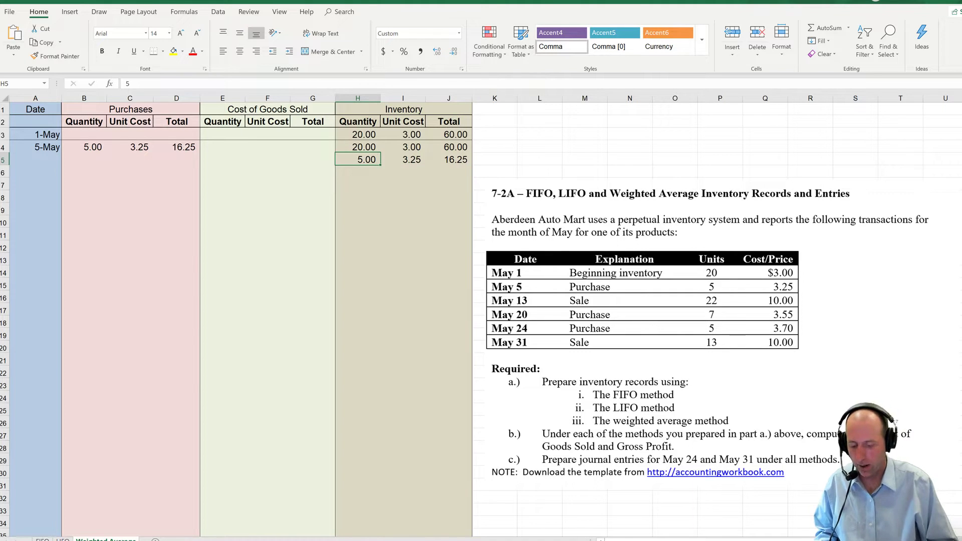
key("ctrl+u")
key("Right")
key("Right")
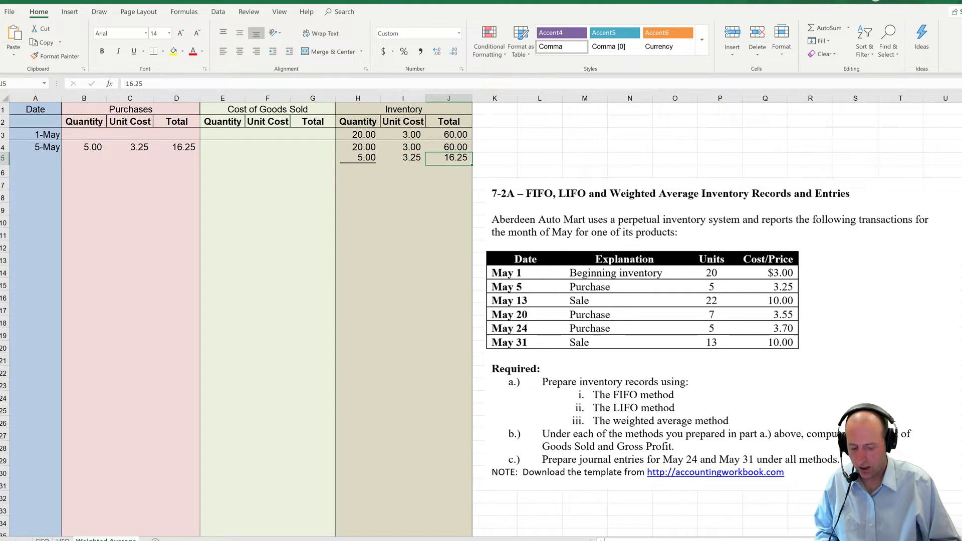
key("ctrl+u")
Sum the May 5 inventory quantities in H6 with the formula =H4+H5.
key("Down")
key("Left")
key("Left")
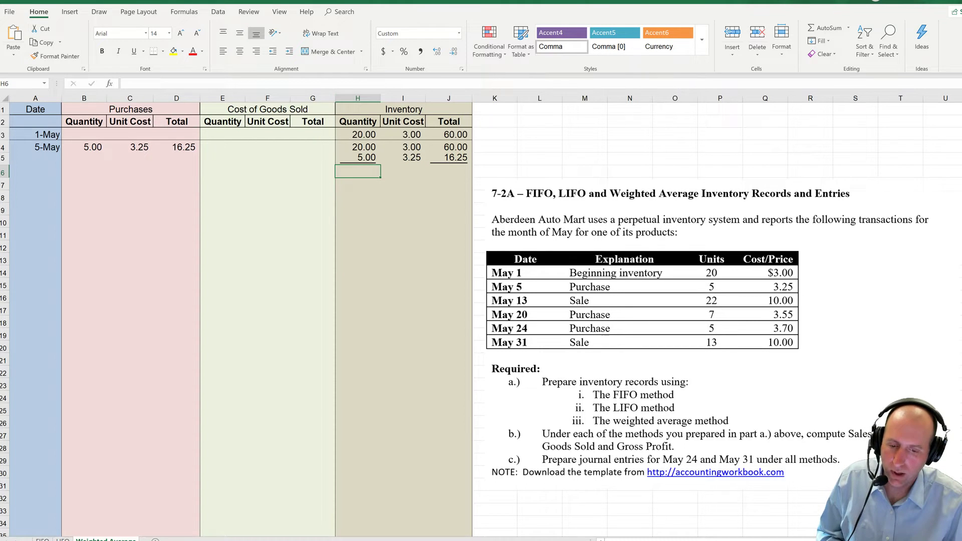
type("=")
key("Up")
key("Up")
type("+")
key("Up")
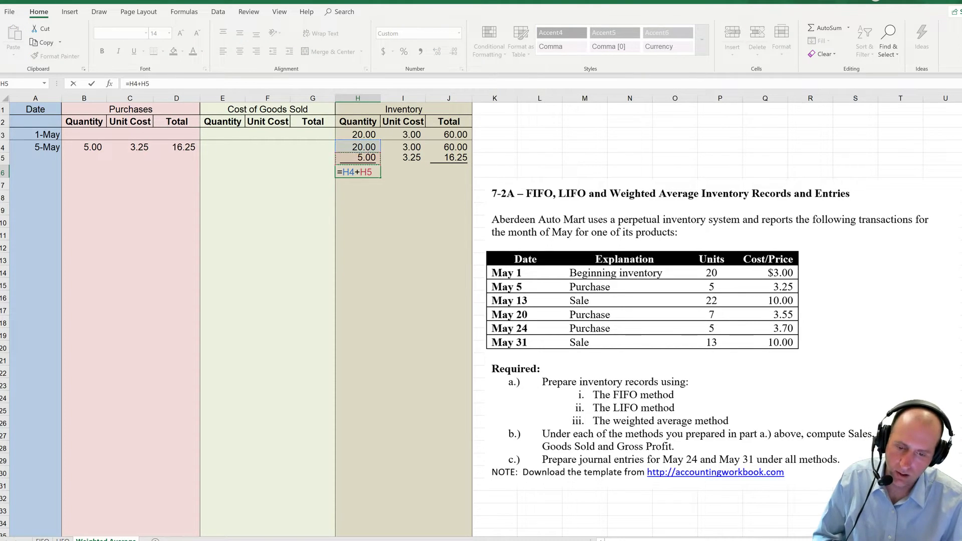
key("Return")
Sum the May 5 inventory totals in J6 with the formula =J4+J5.
key("Up")
key("Right")
key("Right")
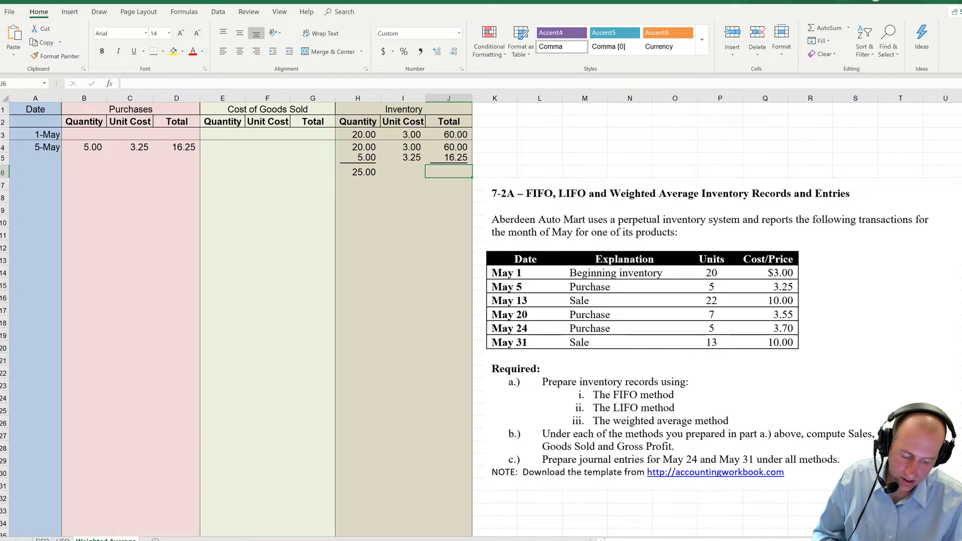
type("=")
key("Up")
key("Up")
type("+")
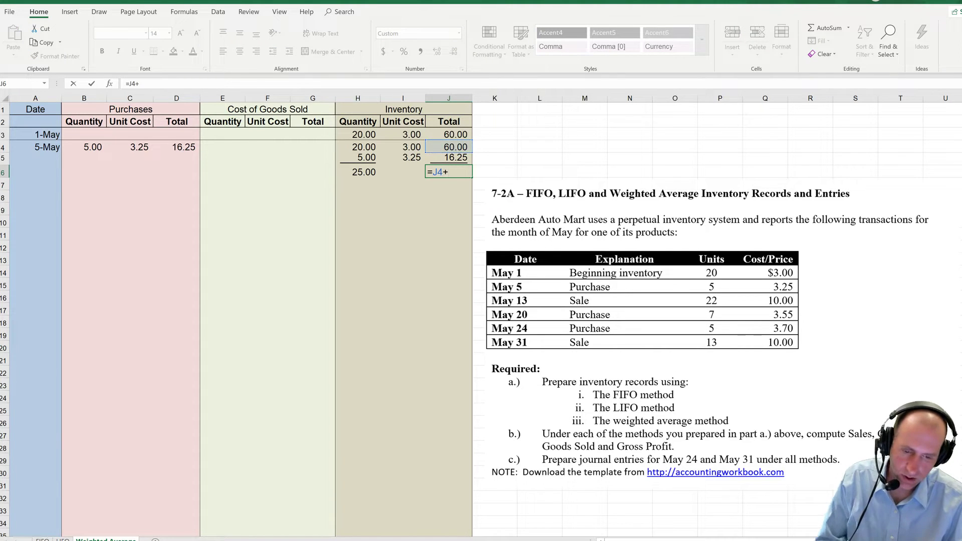
key("Up")
key("Return")
Calculate the weighted average unit cost in I6 by dividing total by quantity with =J6/H6.
key("Up")
key("Left")
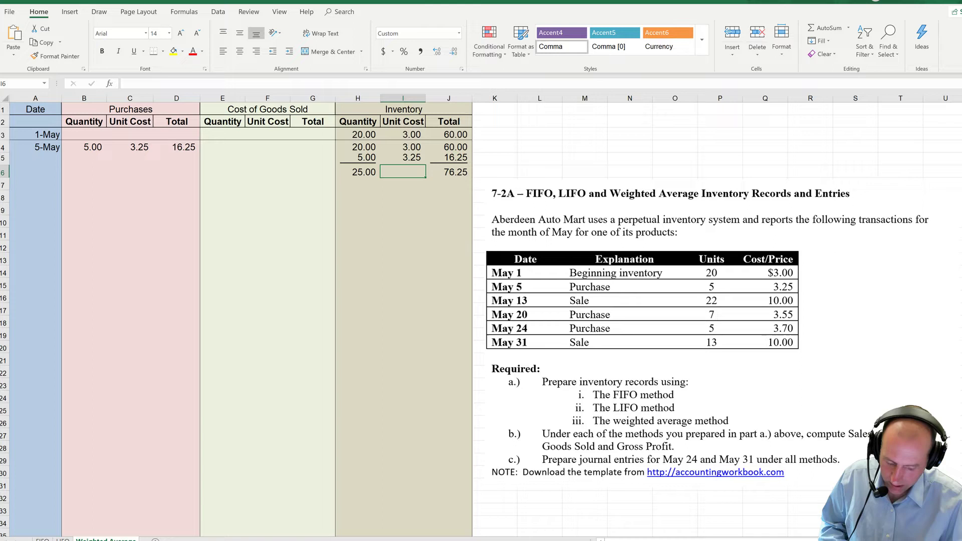
type("=")
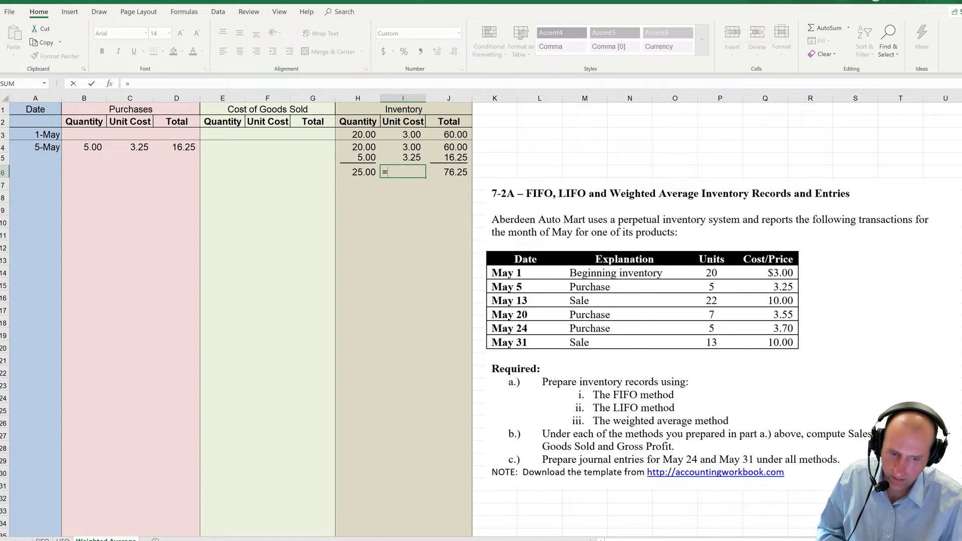
key("Right")
type("/")
key("Left")
key("Return")
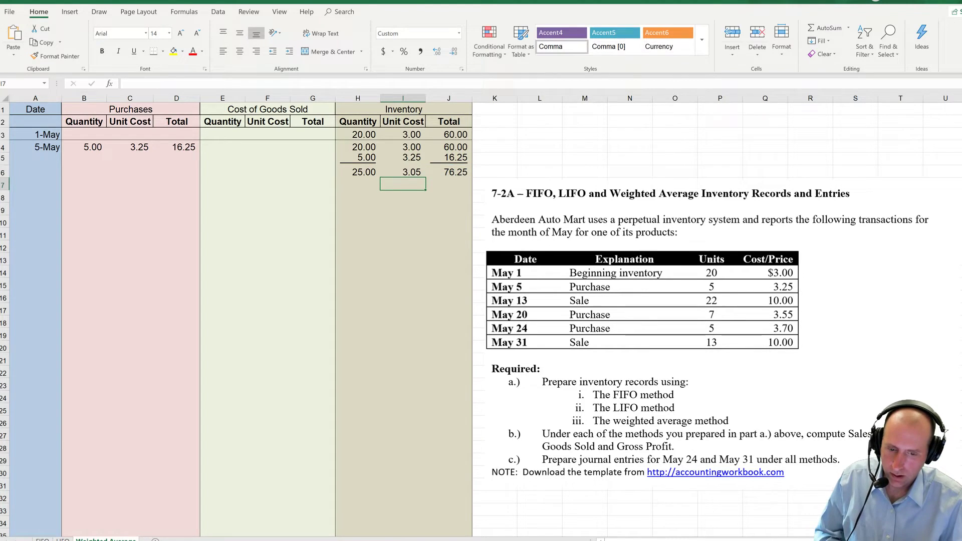
Show extra decimal places for the average unit cost in I6 to check its precision, and restore two decimals.
key("Up")
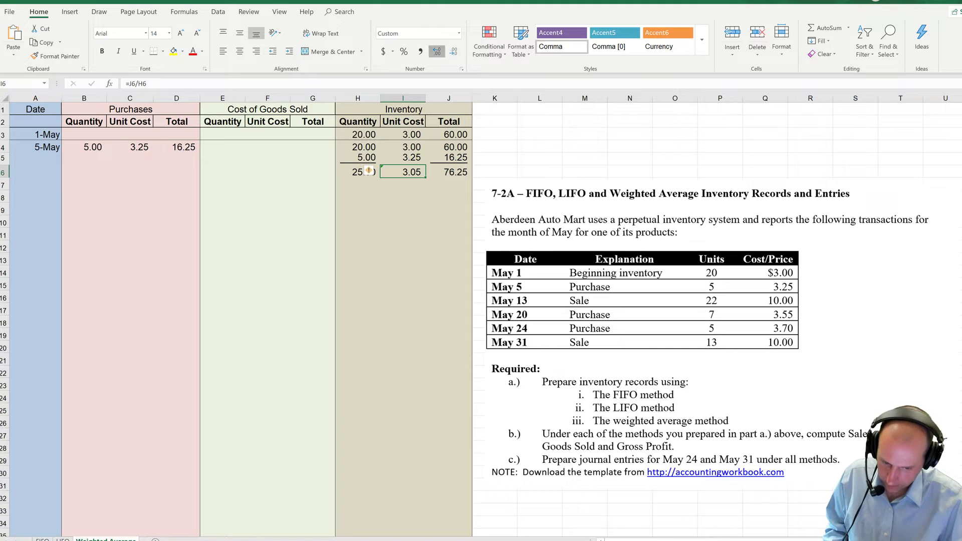
left_click(437, 52)
left_click(437, 51)
left_click(453, 51)
left_click(454, 51)
left_click(403, 196)
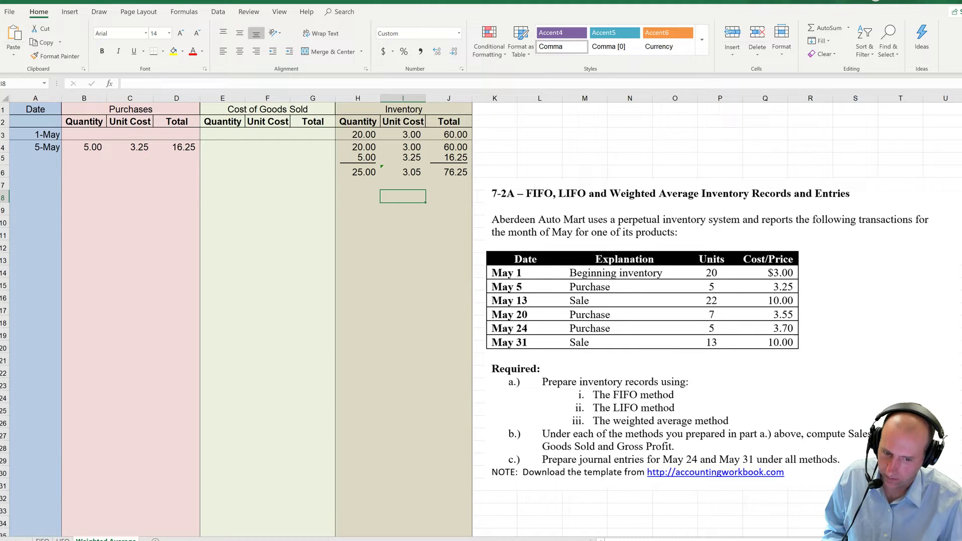
Apply a bottom border across row 6 from A6 to J6 to close the May 5 entry.
left_click_drag(449, 172, 35, 172)
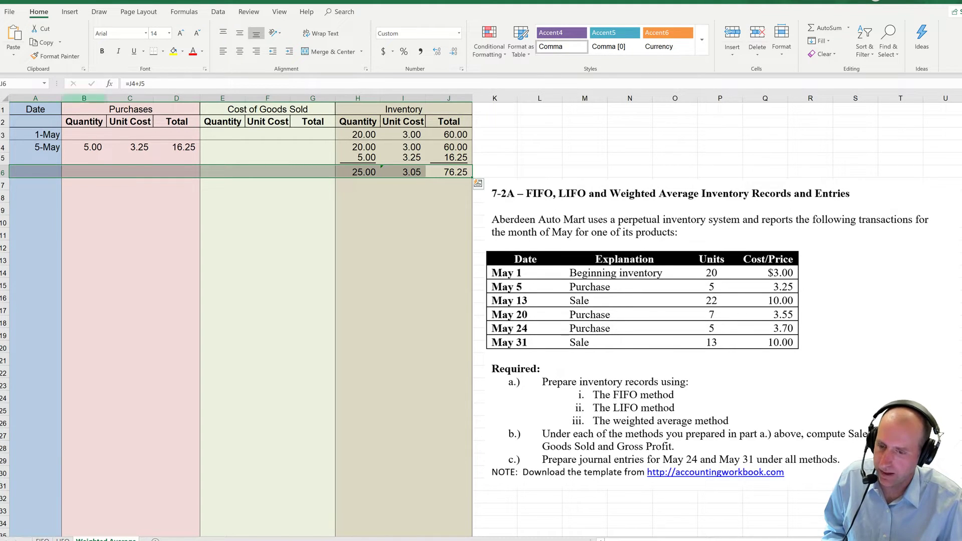
left_click(153, 52)
left_click(223, 210)
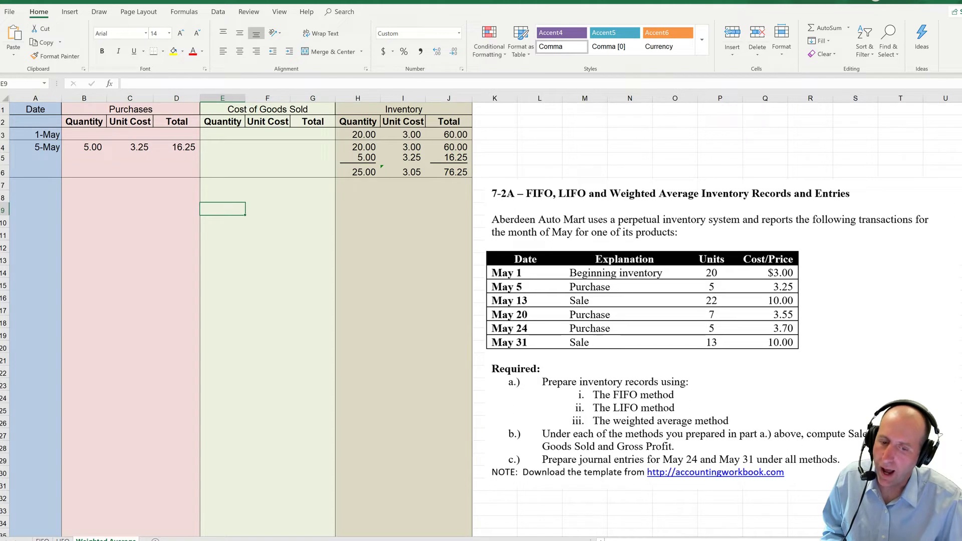
Enter the date May 13 in cell A7, beneath the May 5 entry.
left_click(130, 196)
left_click(35, 185)
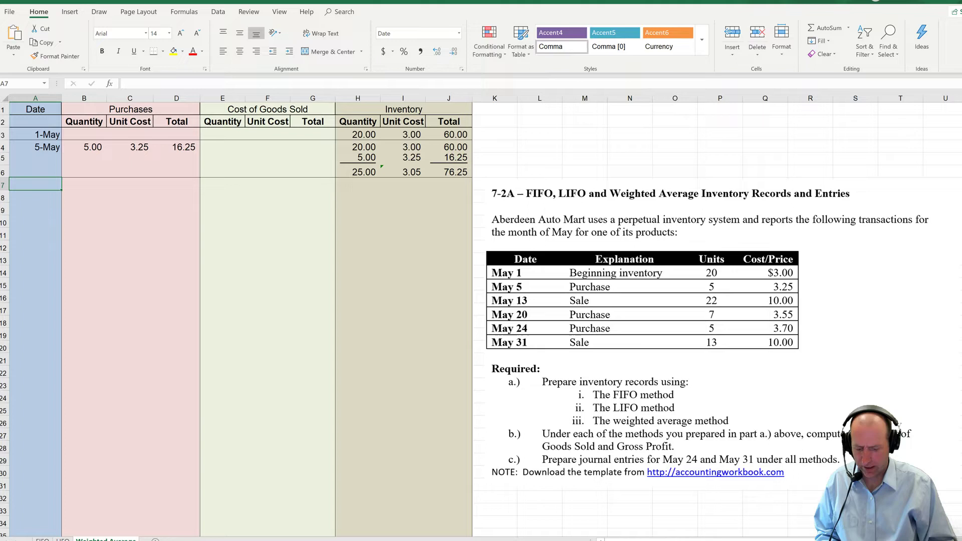
type("May 13")
key("Tab")
Record the May 13 sale under Cost of Goods Sold with quantity 22, unit cost 3.05 and total formula =E7*F7.
key("Tab")
key("Tab")
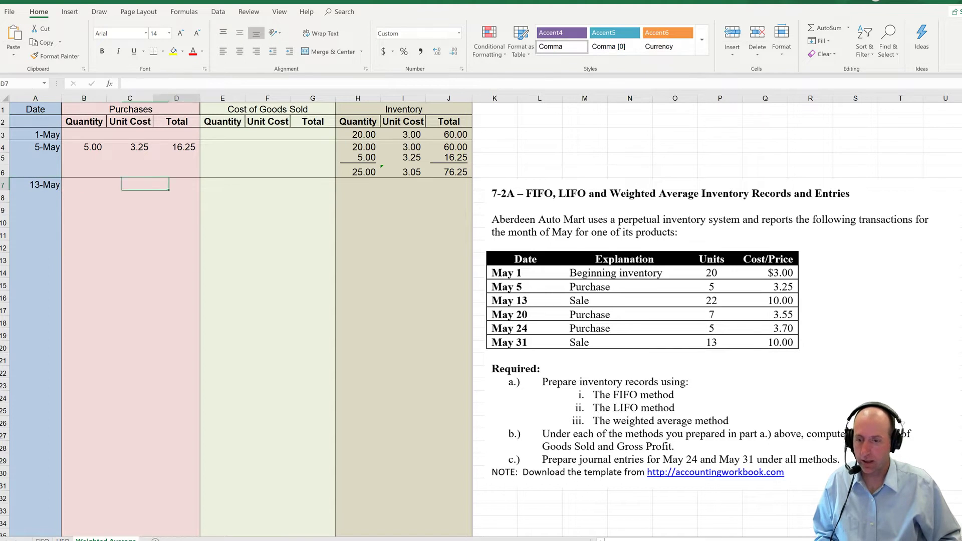
key("Tab")
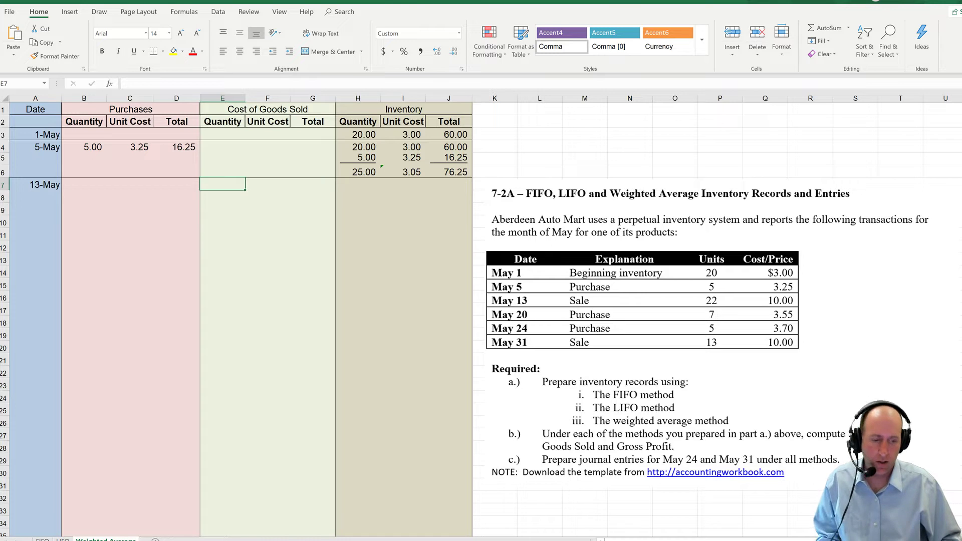
type("22")
key("Tab")
type("3.")
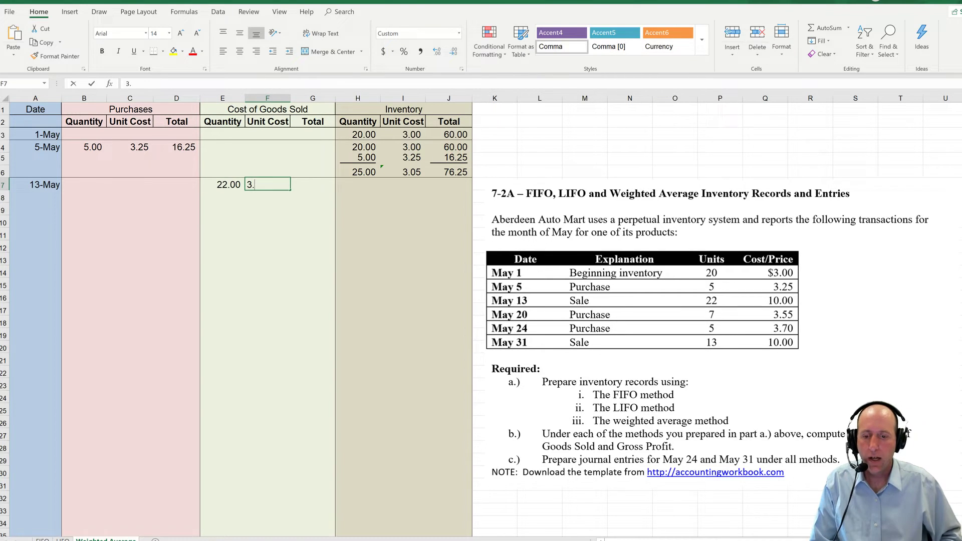
type("05")
key("Tab")
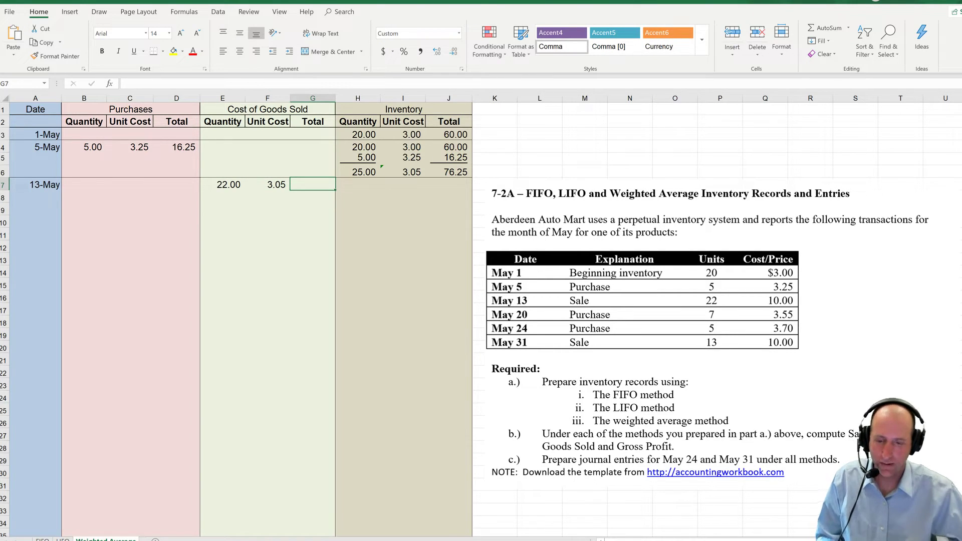
type("=E7")
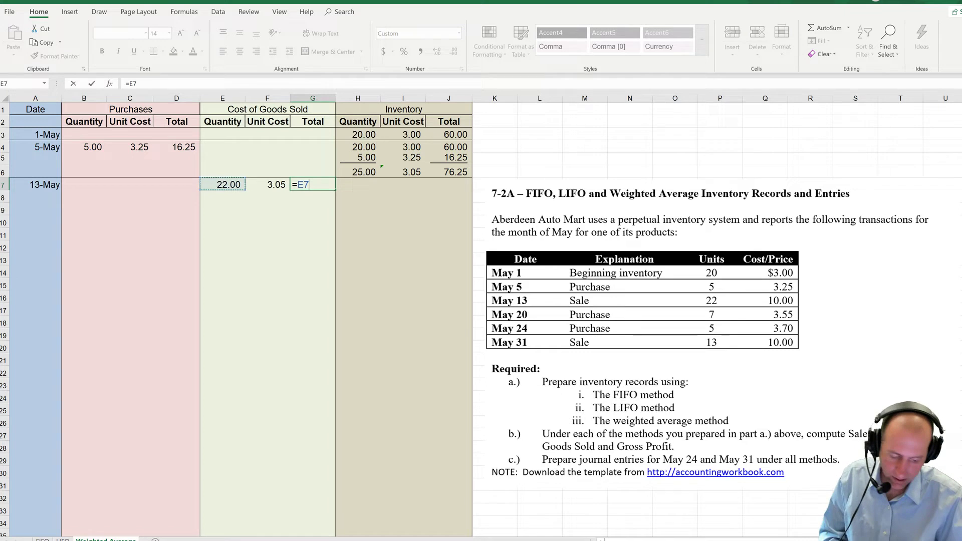
type("*F7")
key("Return")
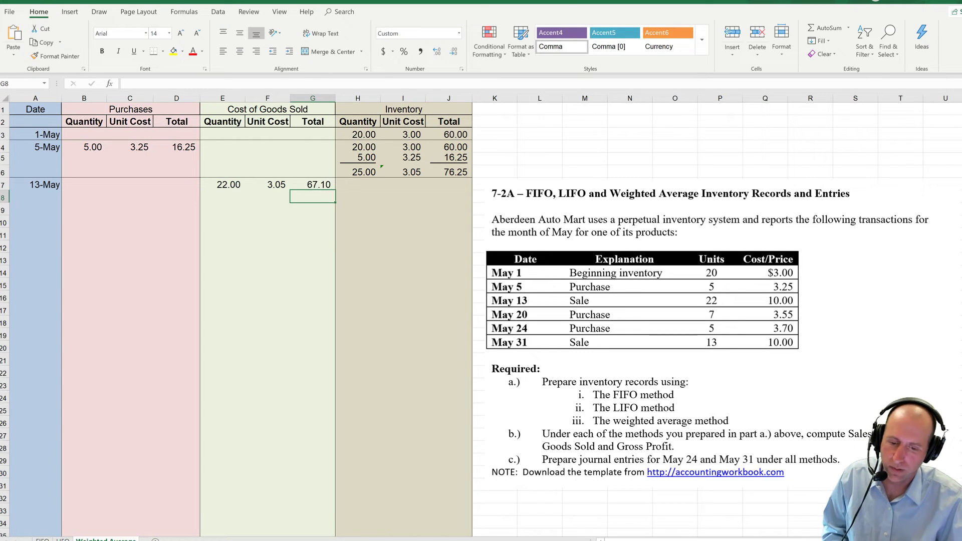
Record the remaining inventory in row 7 with quantity 3, unit cost 3.05 and total formula =H7*I7.
key("Tab")
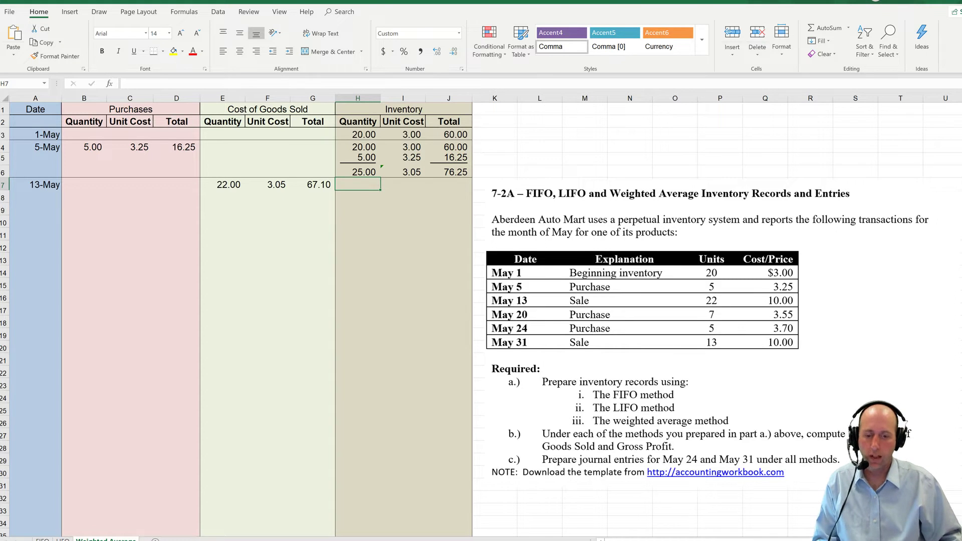
type("3")
key("Tab")
type("3.05")
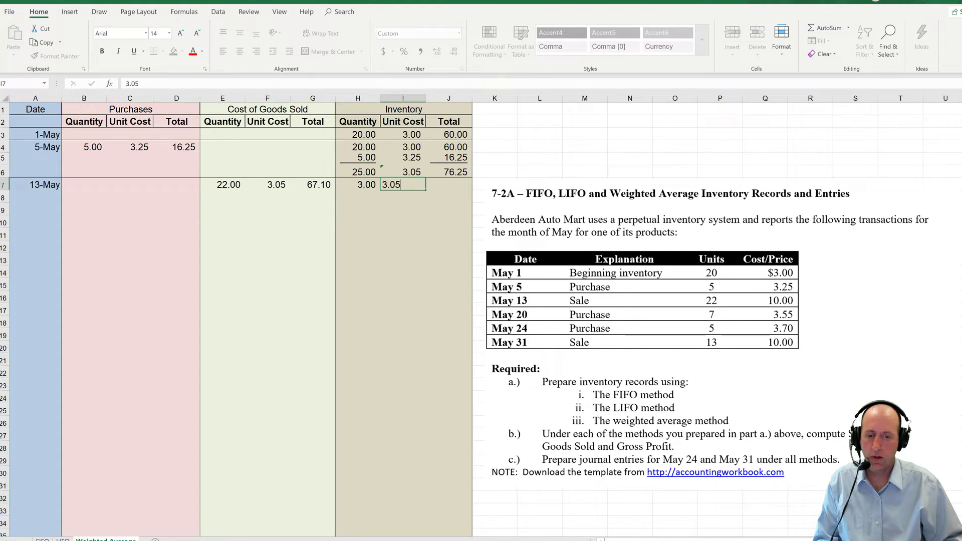
key("Tab")
type("=")
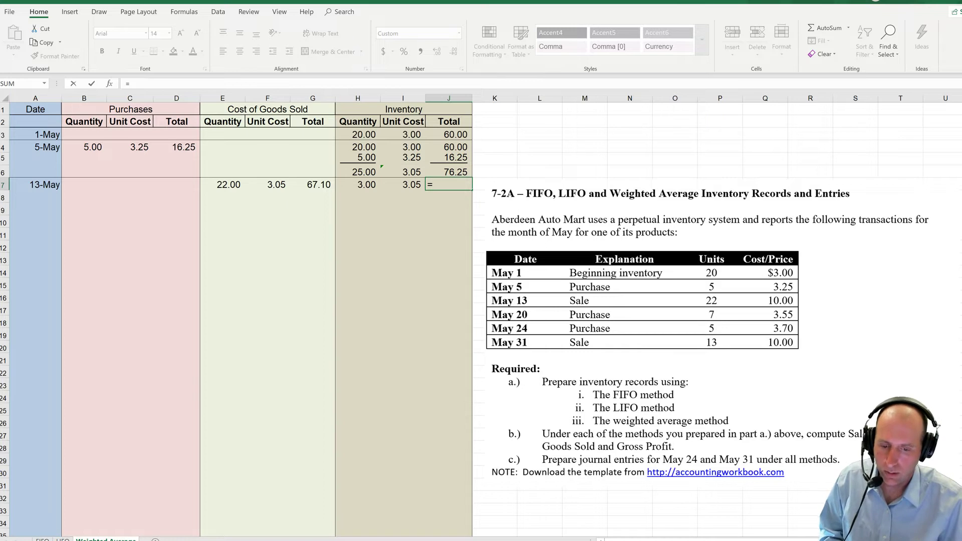
key("Left")
key("Left")
type("*")
key("Left")
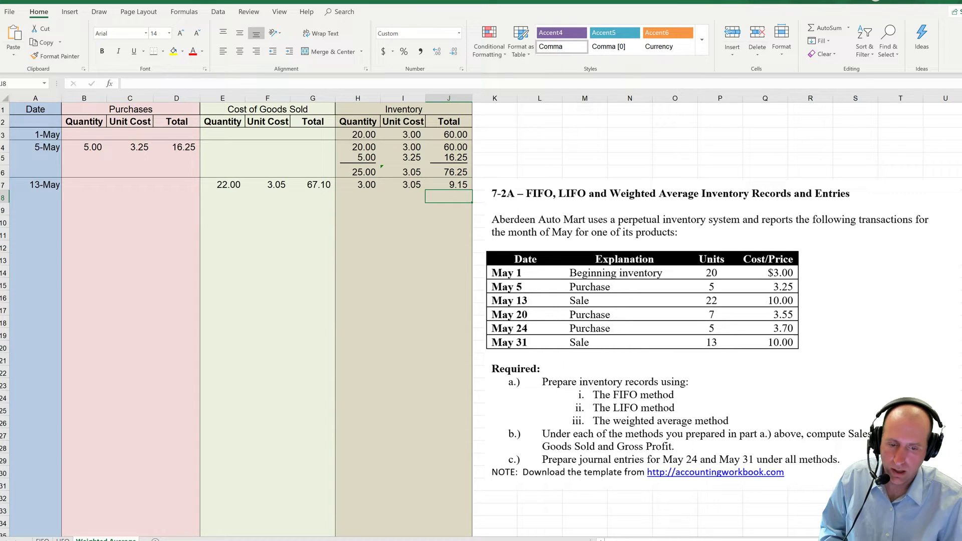
Apply a bottom border across the May 13 row from A7 to J7.
key("Up")
key("shift+Left")
key("shift+Left")
key("shift+Left")
key("shift+Left")
key("shift+Left")
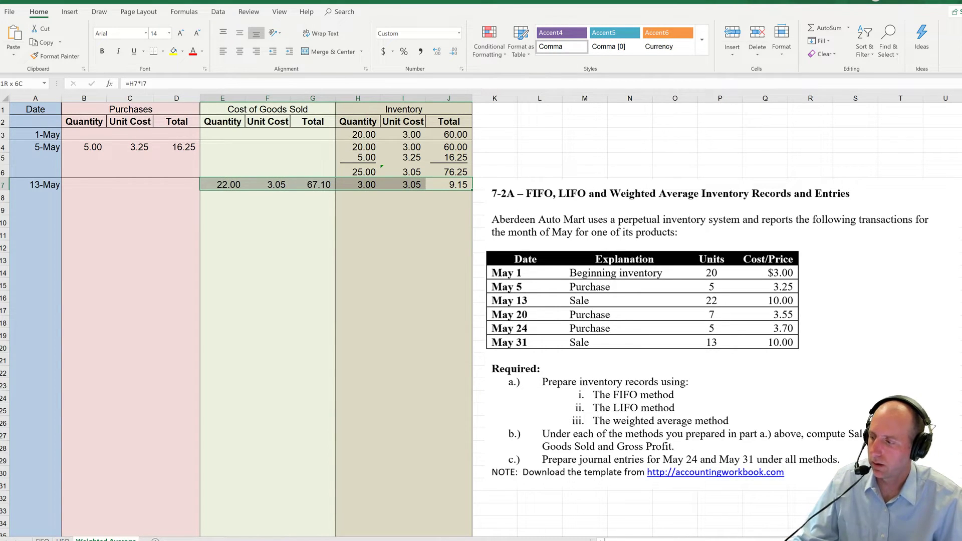
key("shift+Right")
key("shift+Right")
key("shift+Right")
key("shift+Right")
key("shift+Right")
key("shift+Home")
key("shift+Up")
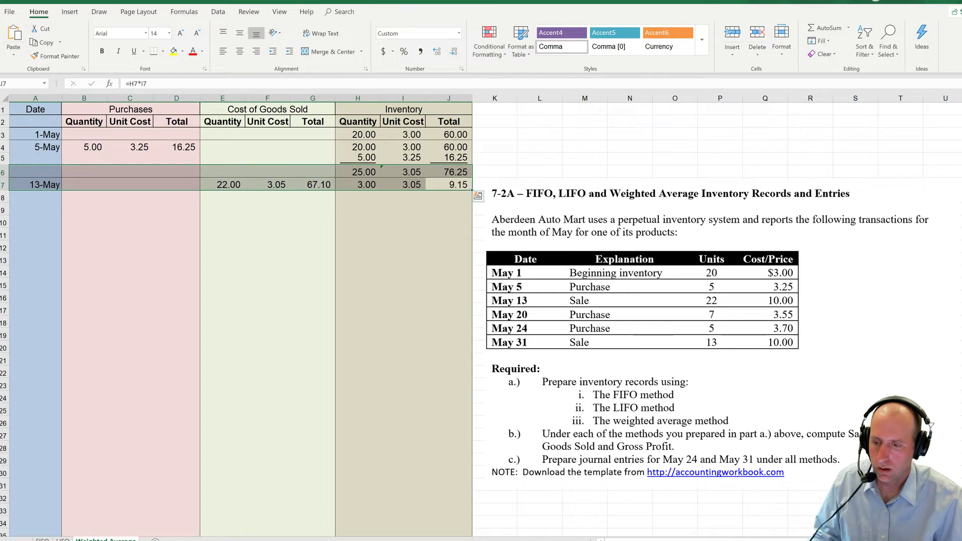
left_click(154, 51)
left_click(35, 197)
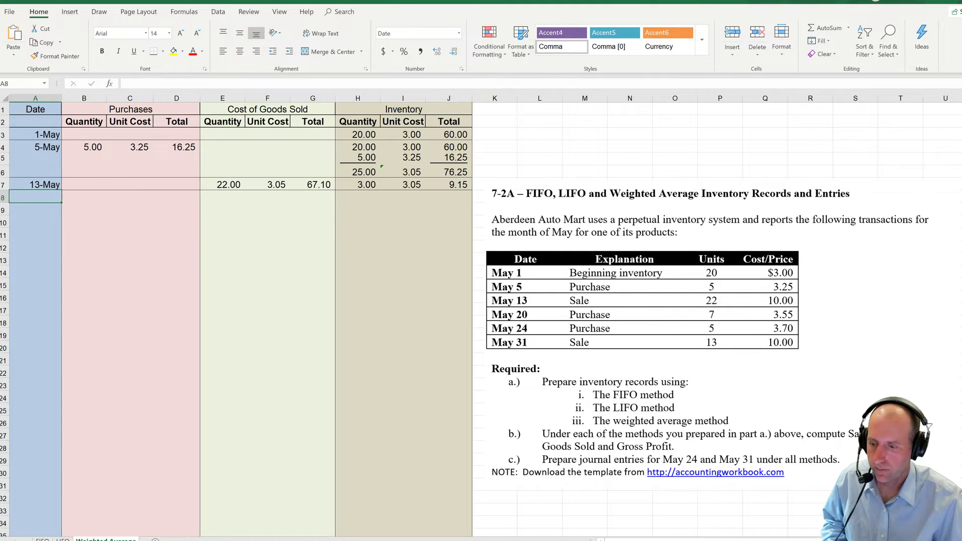
Record the May 20 purchase in row 8 with quantity 7, unit cost 3.55 and total formula =B8*C8.
type("May 20")
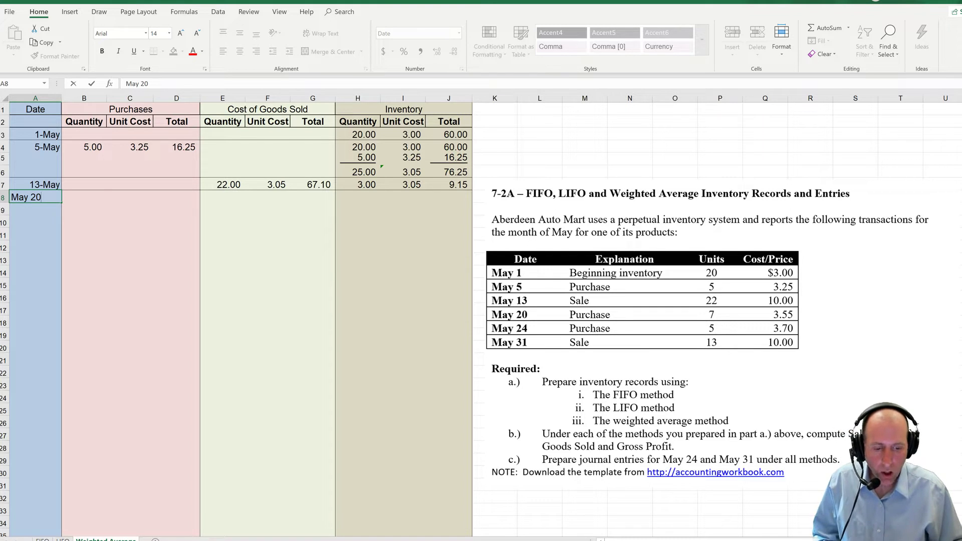
key("Tab")
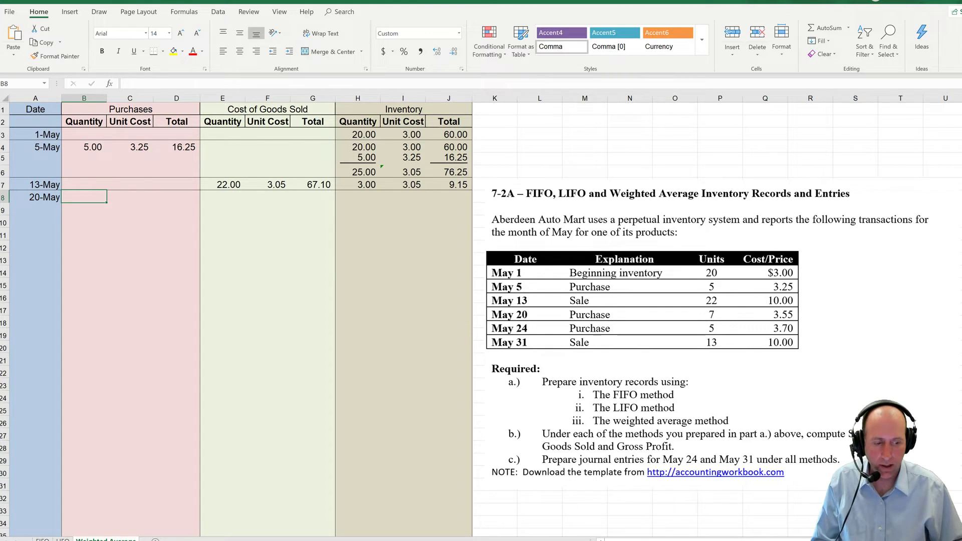
type("7")
key("Tab")
type("3.55")
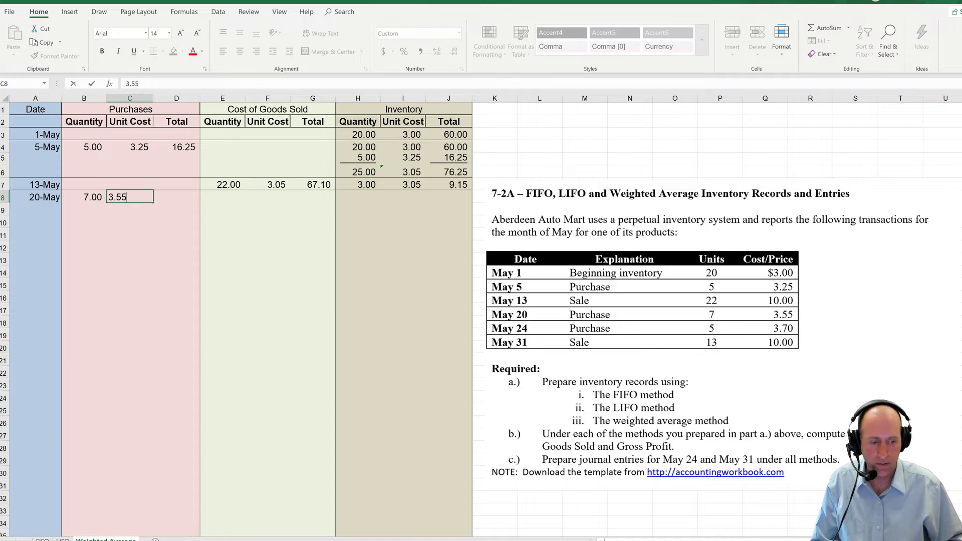
key("Tab")
type("=")
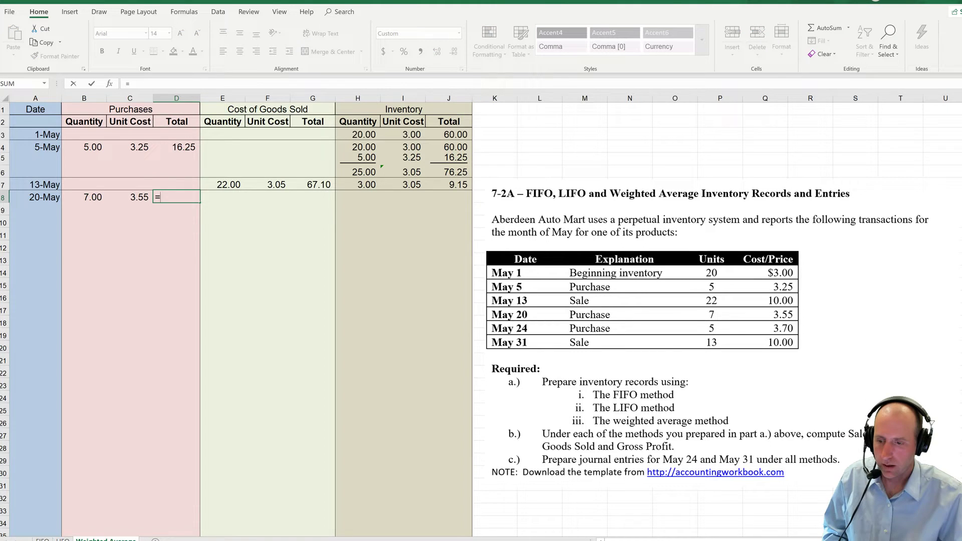
key("Left")
key("Left")
type("*")
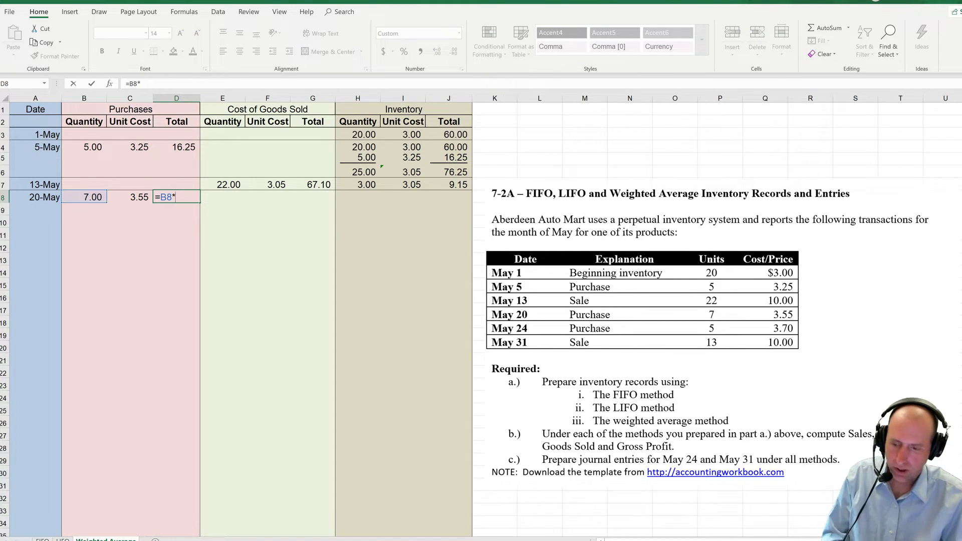
key("Left")
key("Return")
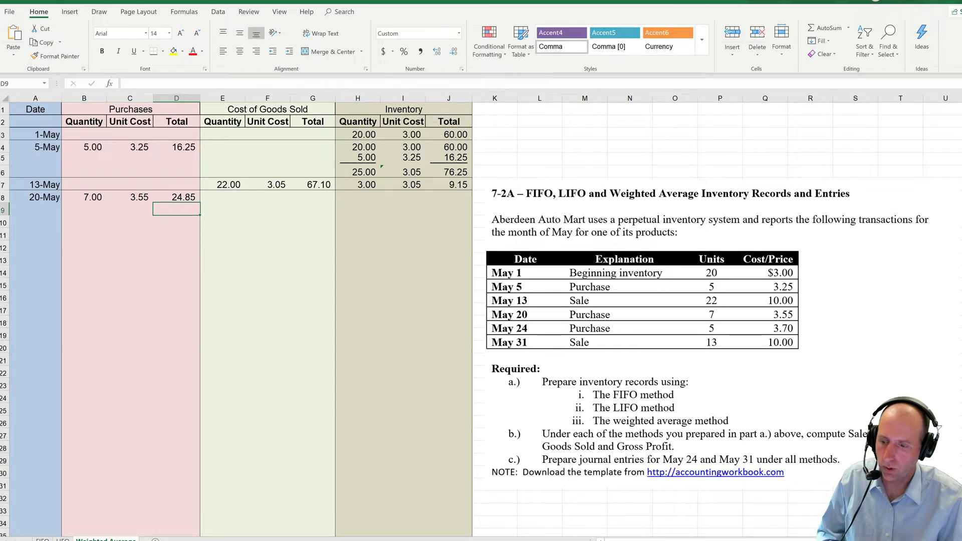
Carry the prior inventory balance into row 8 with quantity 3, unit cost 3.05 and total 9.15.
key("Up")
key("Right")
key("Right")
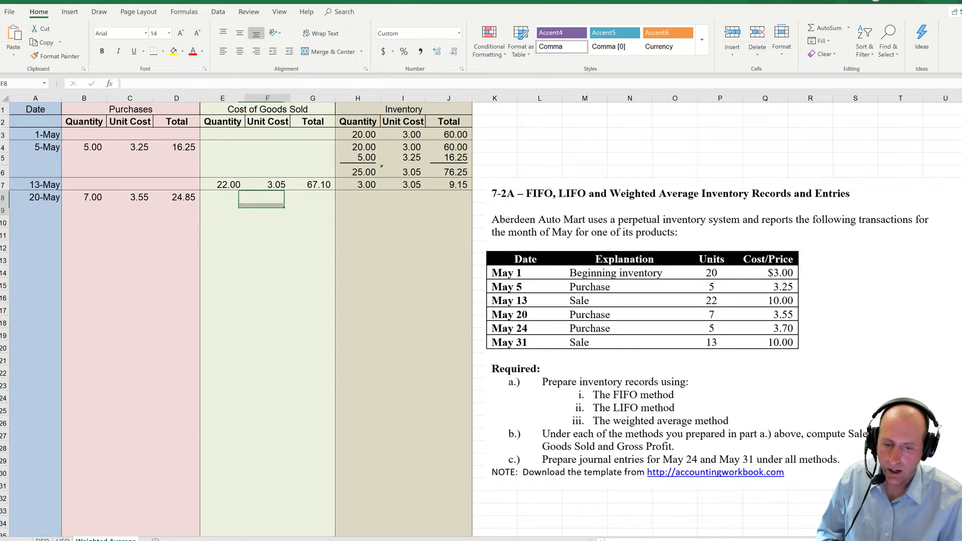
key("Down")
key("Right")
key("Right")
key("Up")
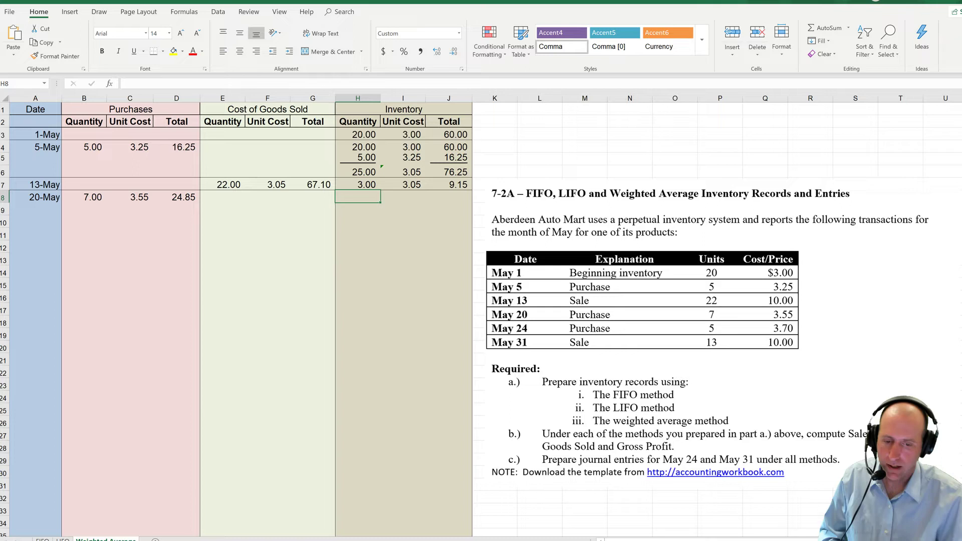
type("3")
key("Right")
type("3.05")
key("Right")
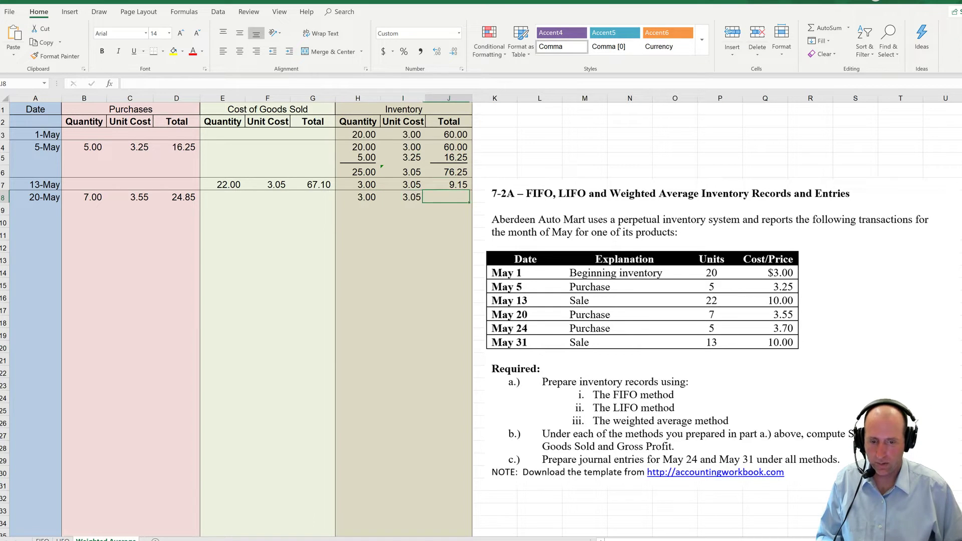
type("=J7")
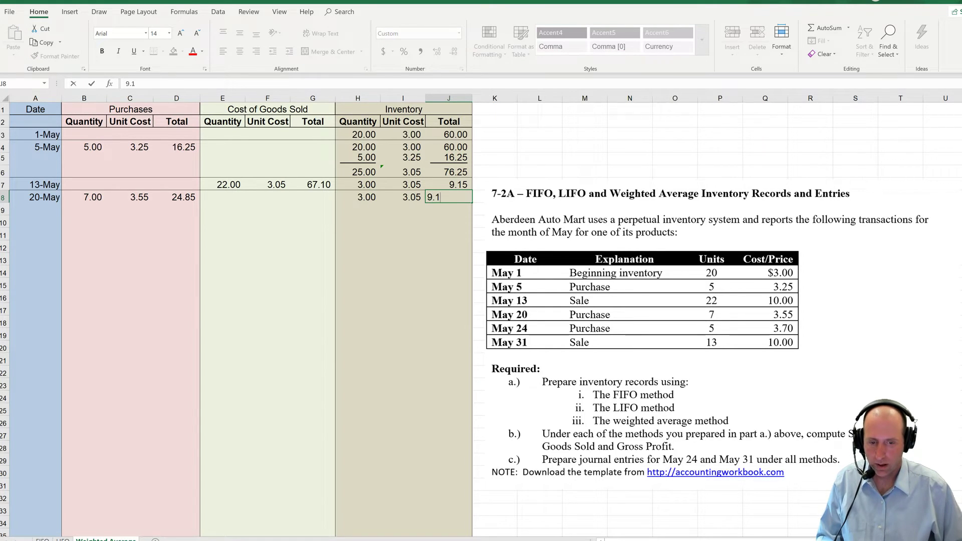
key("Return")
List the May 20 purchase under Inventory in row 9 with quantity 7, unit cost 3.55 and total 24.85.
type("7")
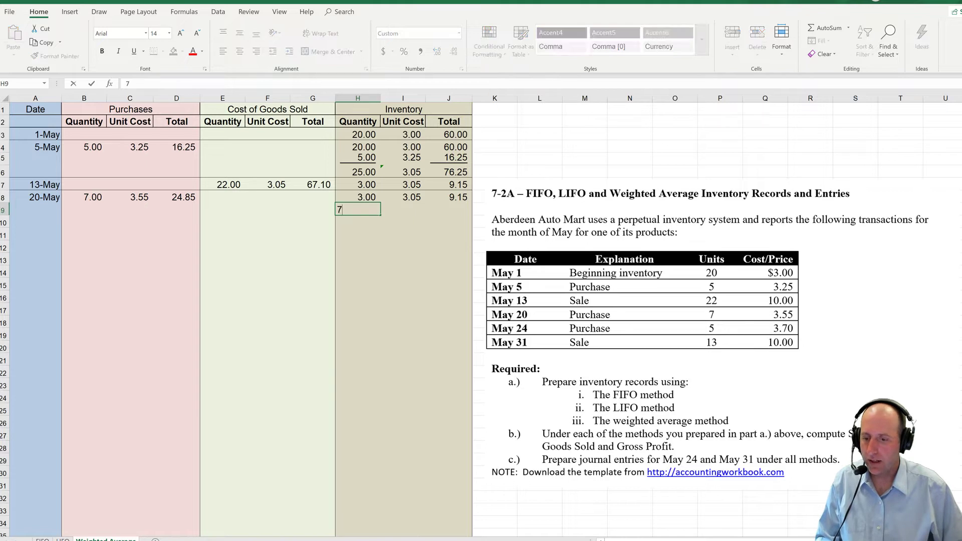
key("Tab")
type("3.55")
key("Tab")
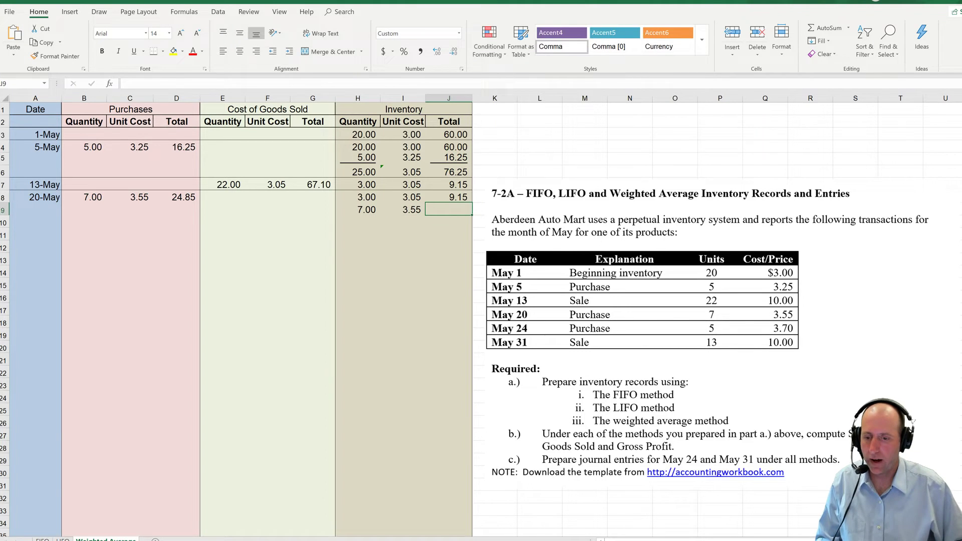
type("24.85")
key("ctrl+Return")
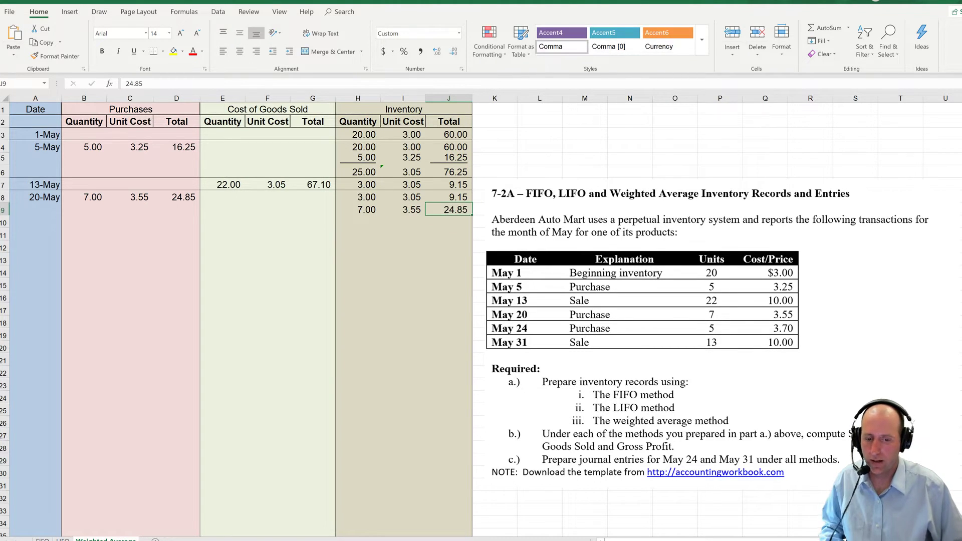
Underline the inventory quantity in H9 and the inventory total in J9.
left_click(358, 209)
key("ctrl+u")
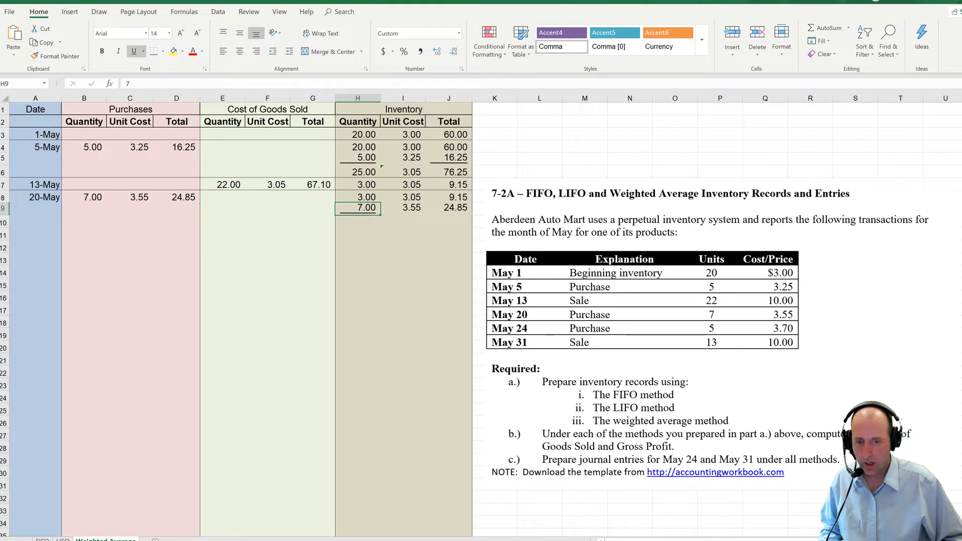
left_click(449, 209)
key("ctrl+u")
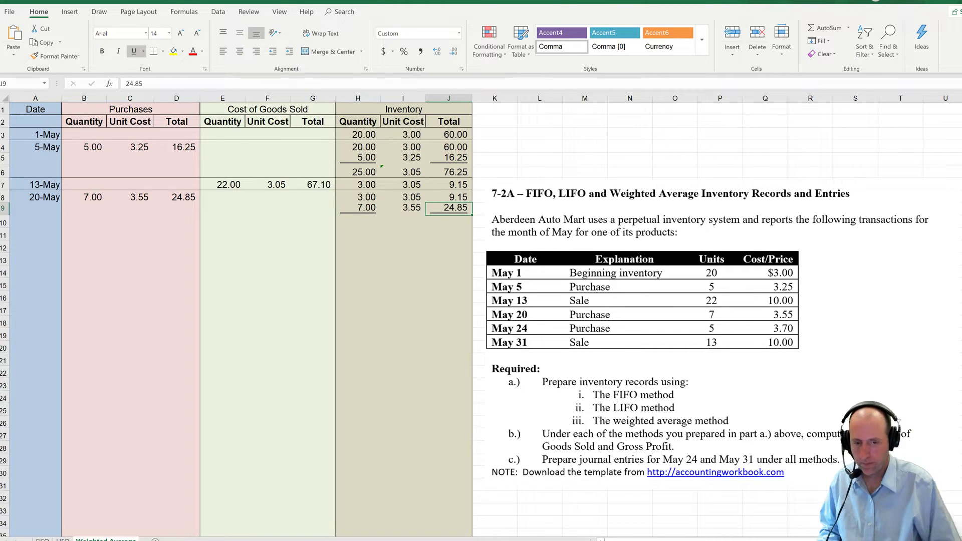
Add the two May 20 inventory quantities in H10 with the formula +H8+H9.
key("Left")
key("Left")
key("Down")
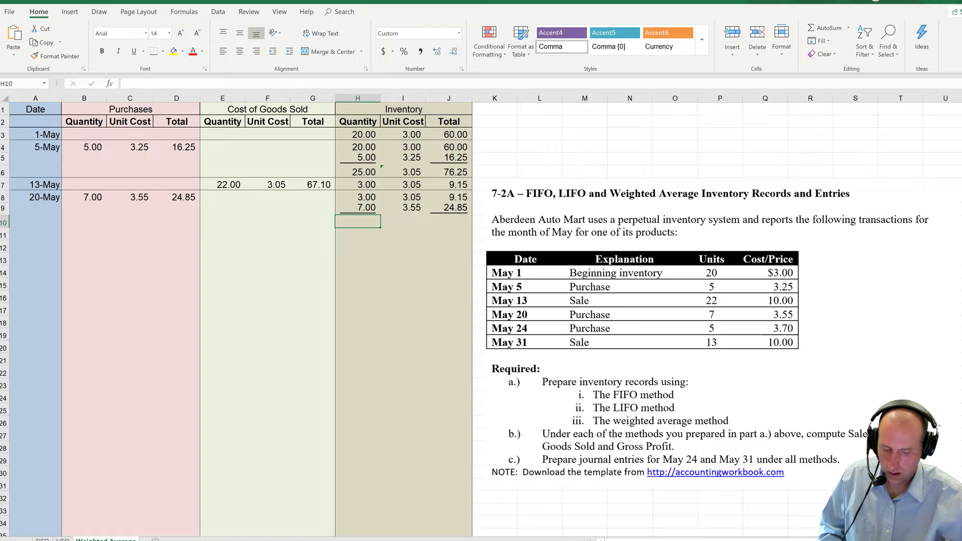
type("+")
key("Up")
key("Up")
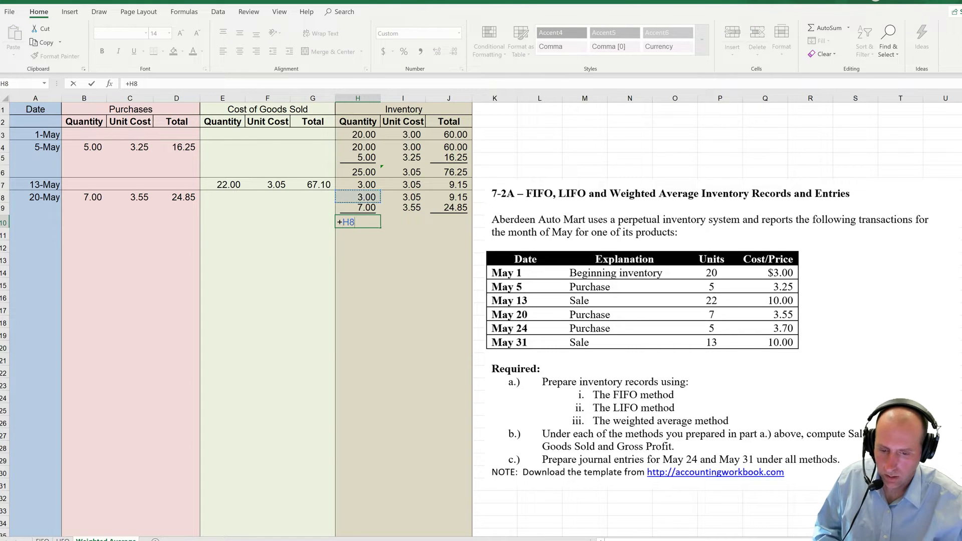
type("+")
key("Up")
key("Return")
Add the two May 20 inventory totals in J10 with the formula +J8+J9.
key("Up")
key("Right")
key("Right")
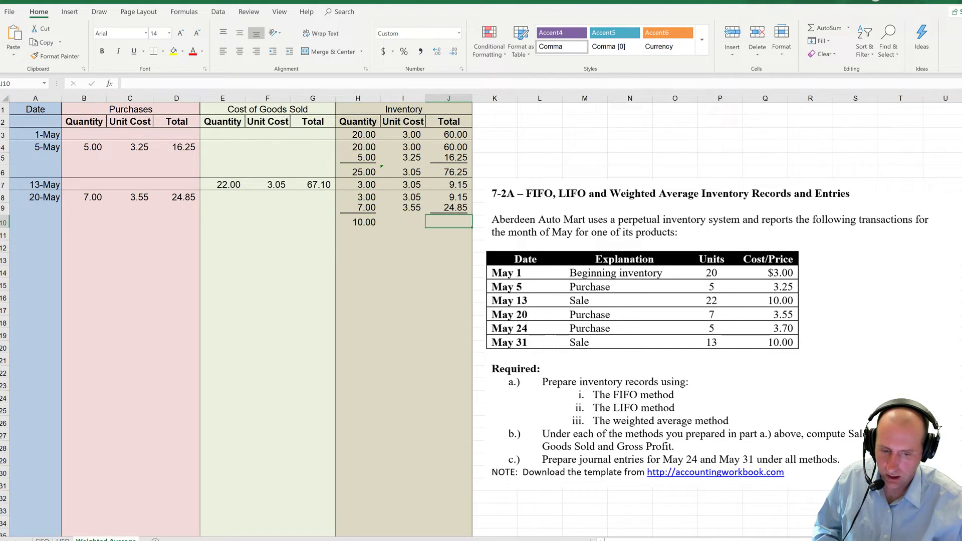
type("+")
left_click(448, 197)
type("+")
left_click(449, 208)
key("Return")
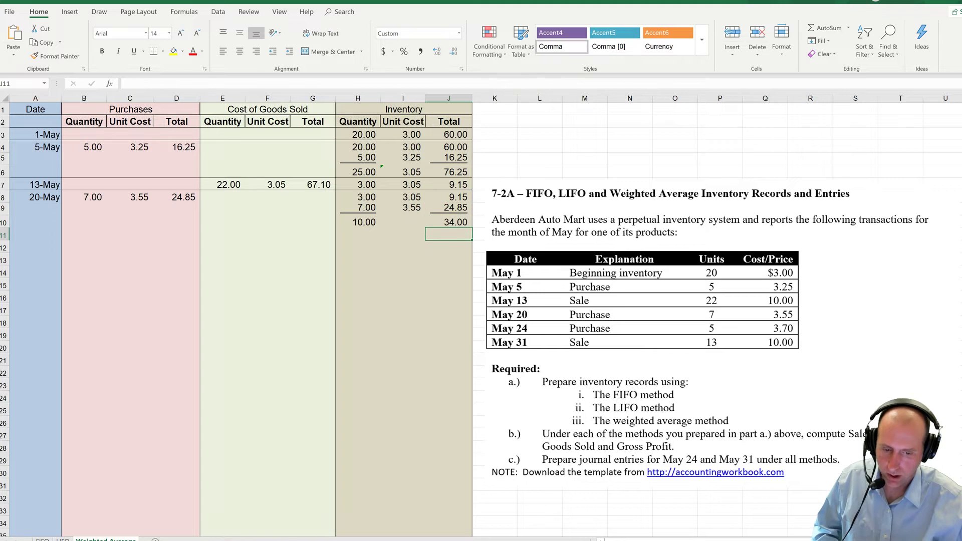
Calculate the weighted average unit cost in I10 with the formula =J10/H10.
key("Up")
key("Left")
type("=")
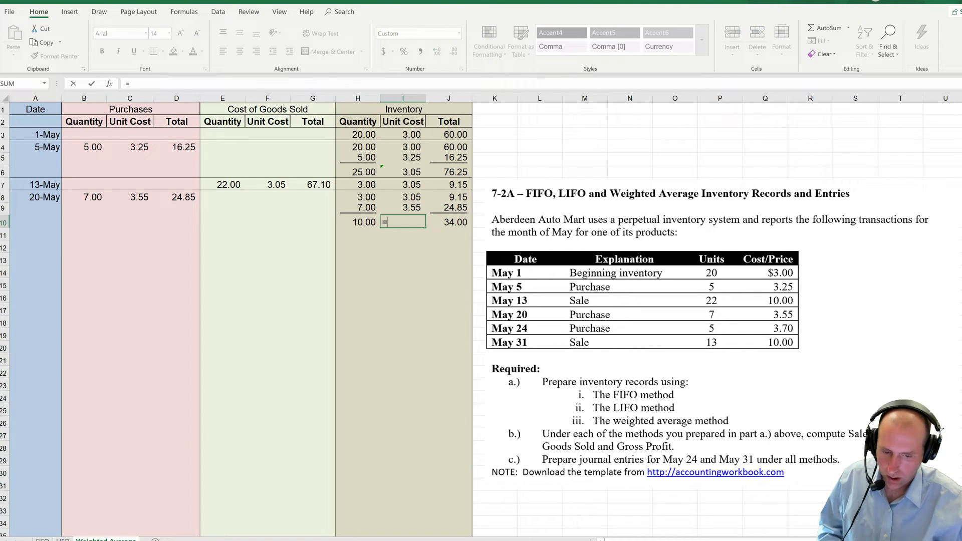
left_click(448, 222)
type("/")
left_click(357, 222)
key("Return")
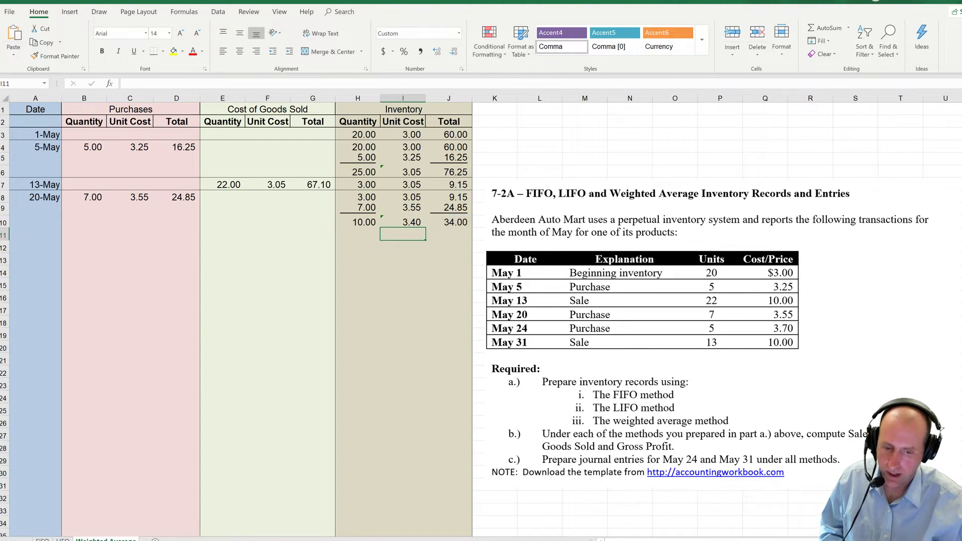
Apply a bottom border beneath the May 20 entry across A10 to J10.
left_click_drag(448, 222, 30, 222)
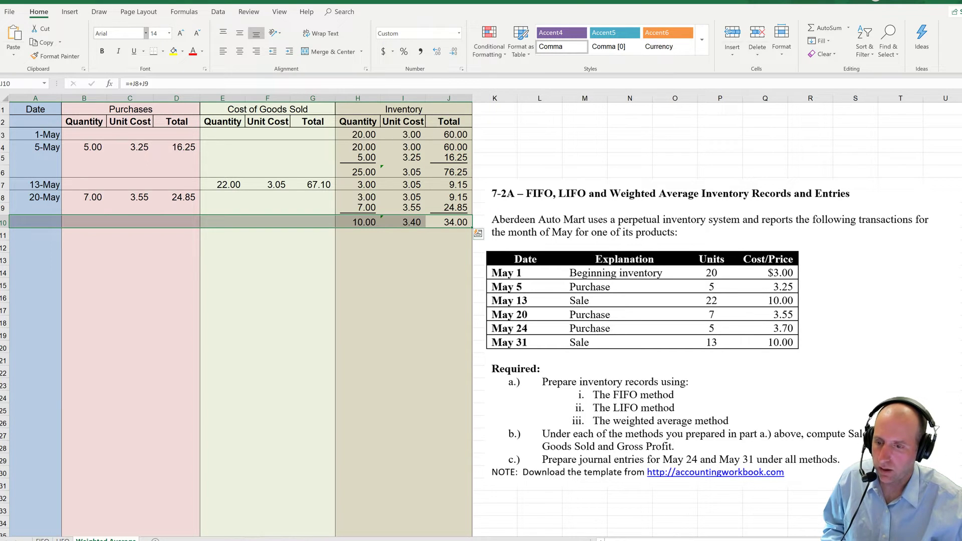
left_click(154, 51)
left_click(78, 234)
Record the May 24 purchase in row 11 with quantity 5, unit cost 3.70 and total formula =B11*C11.
key("Left")
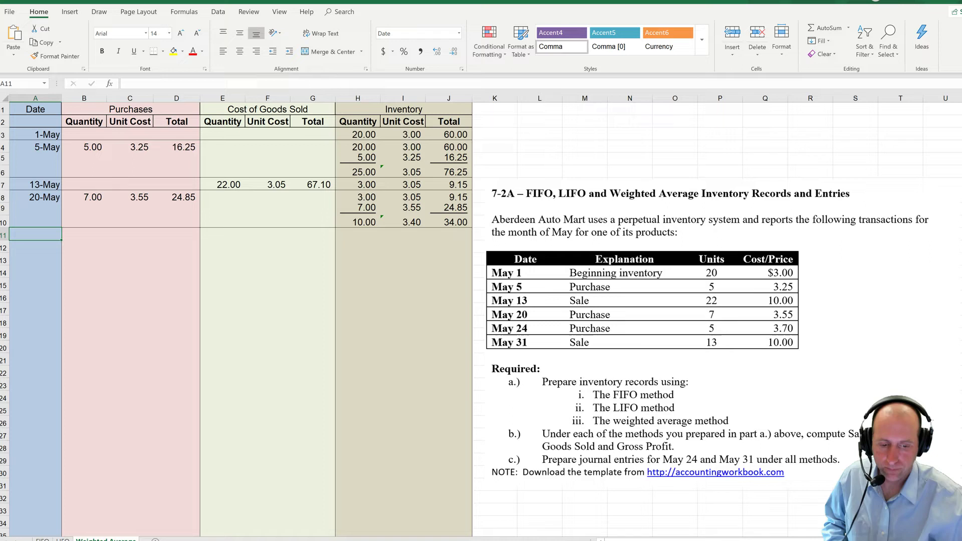
type("May 24")
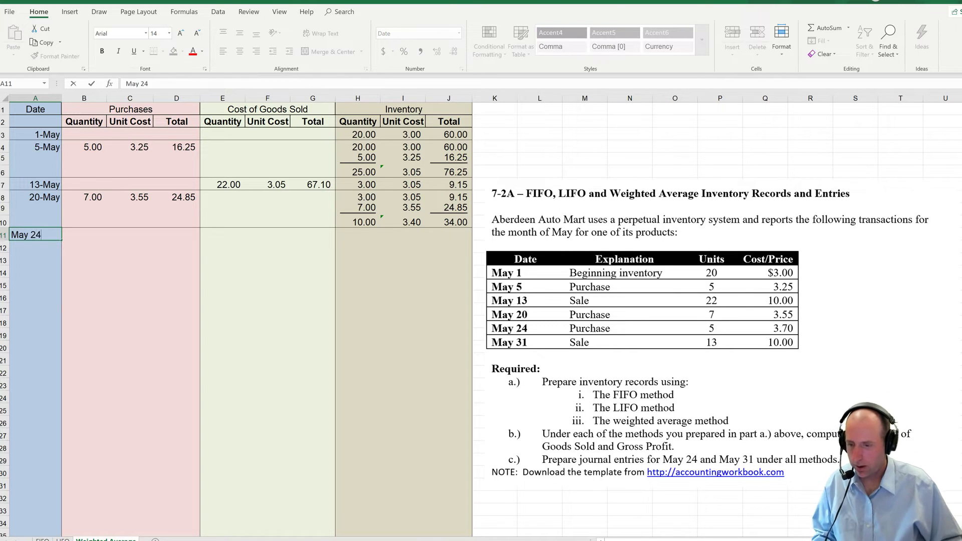
key("Tab")
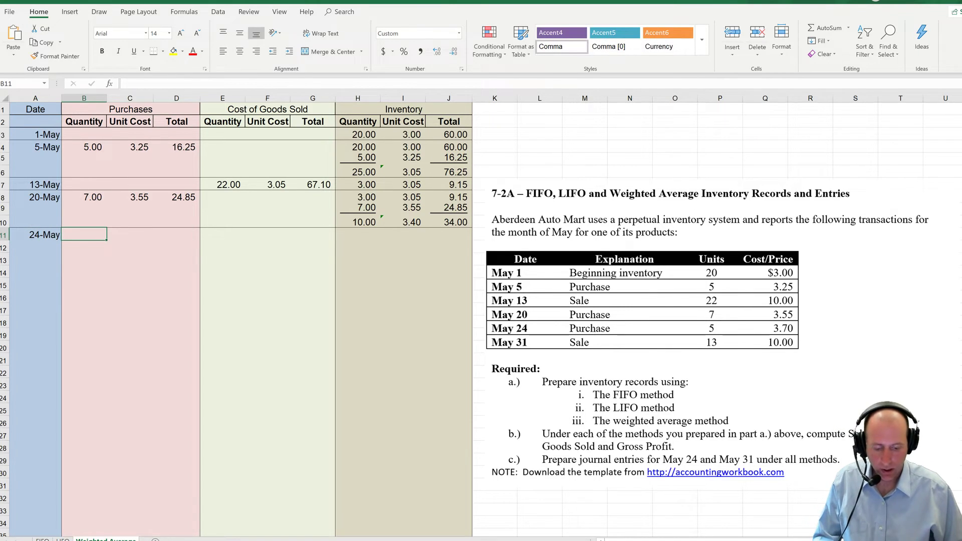
type("5")
key("Tab")
type("3.7")
key("Tab")
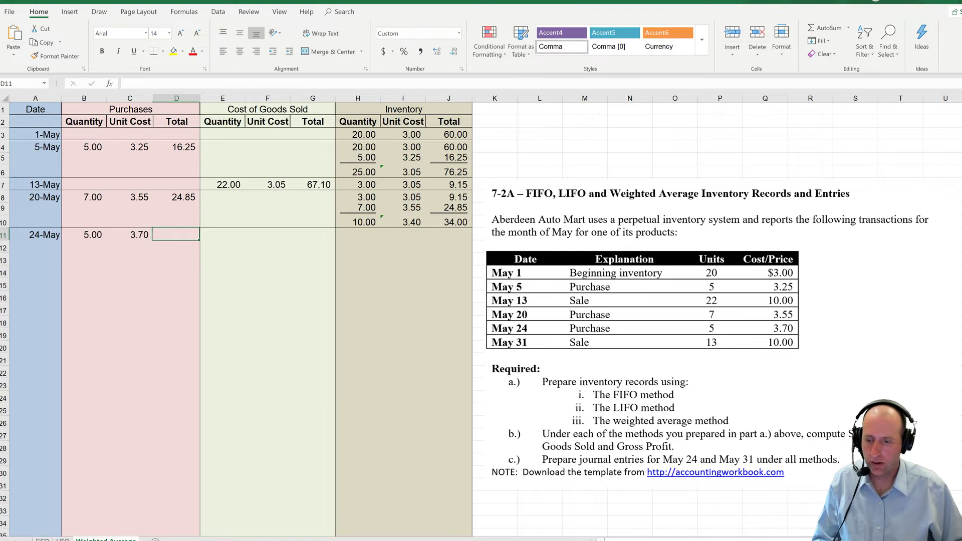
type("=")
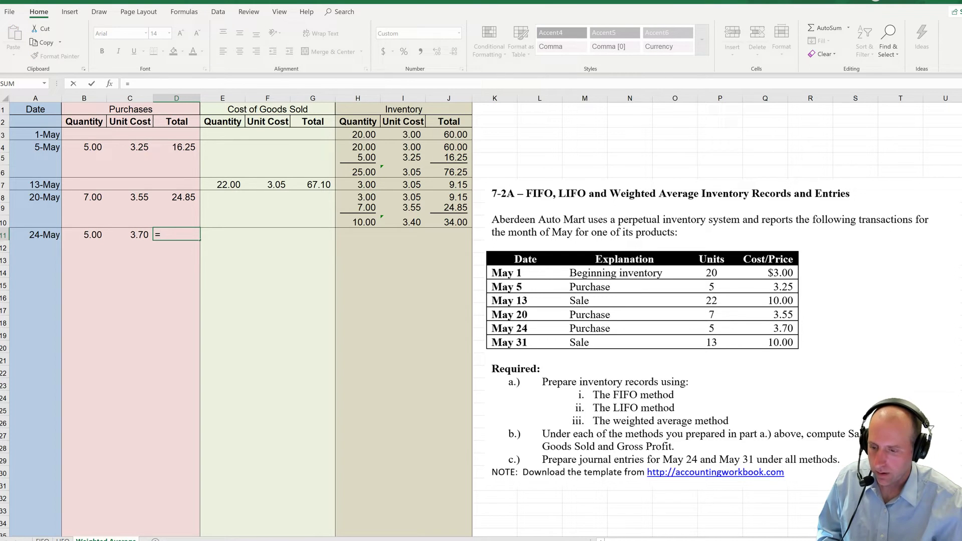
key("Left")
key("Left")
type("*")
key("Left")
key("Return")
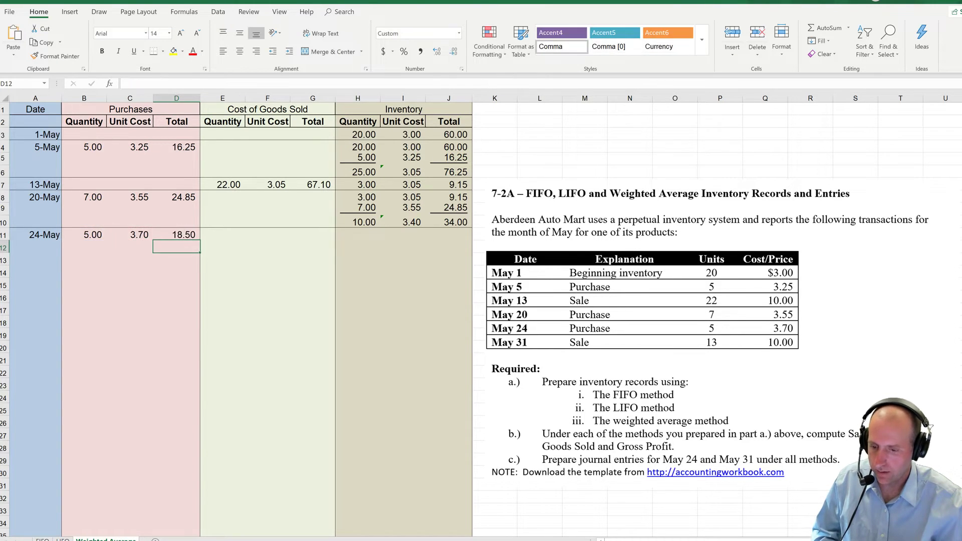
Carry the prior inventory balance into row 11 with quantity 10, unit cost 3.40 and total 34.
key("Up")
key("Right")
key("Right")
key("Right")
key("Right")
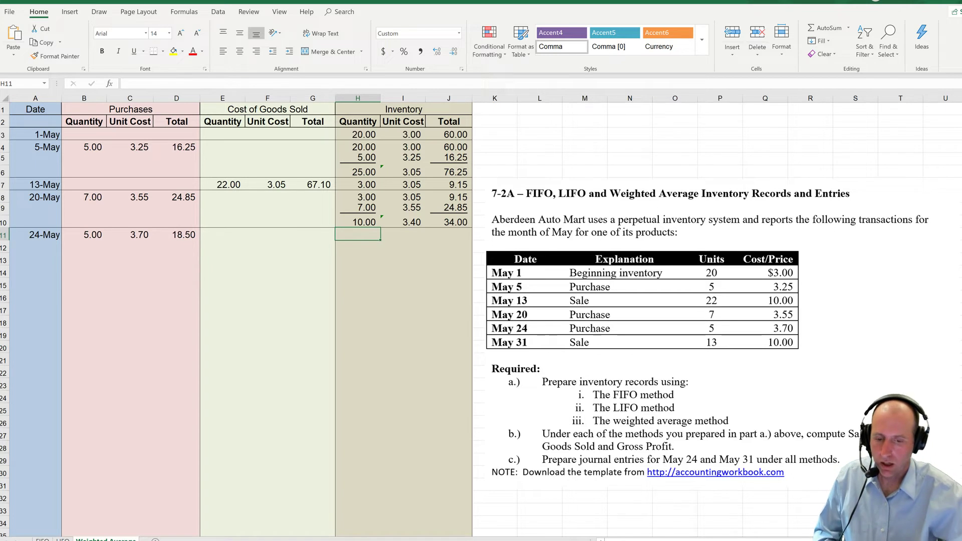
type("10")
key("Right")
type("3.4")
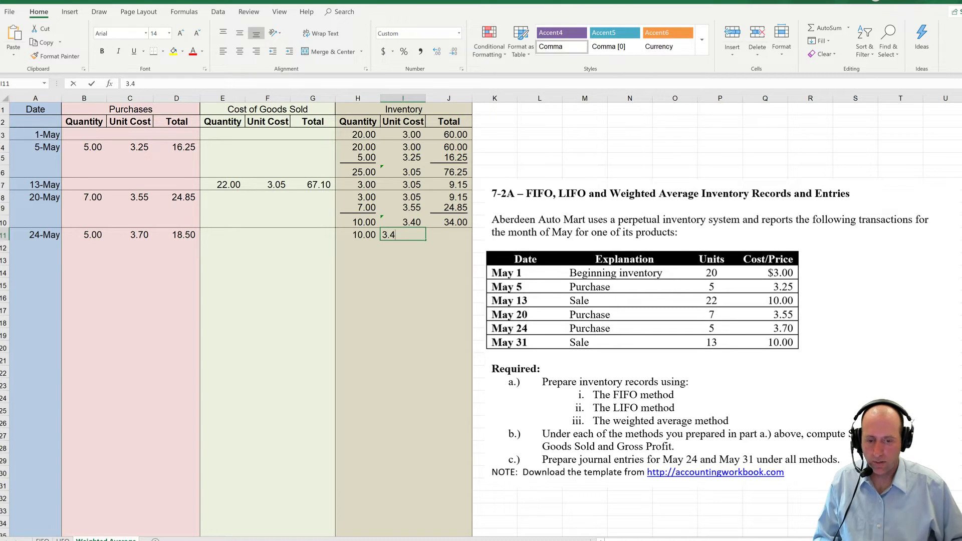
key("Tab")
key("Down")
type("5")
key("Up")
type("34")
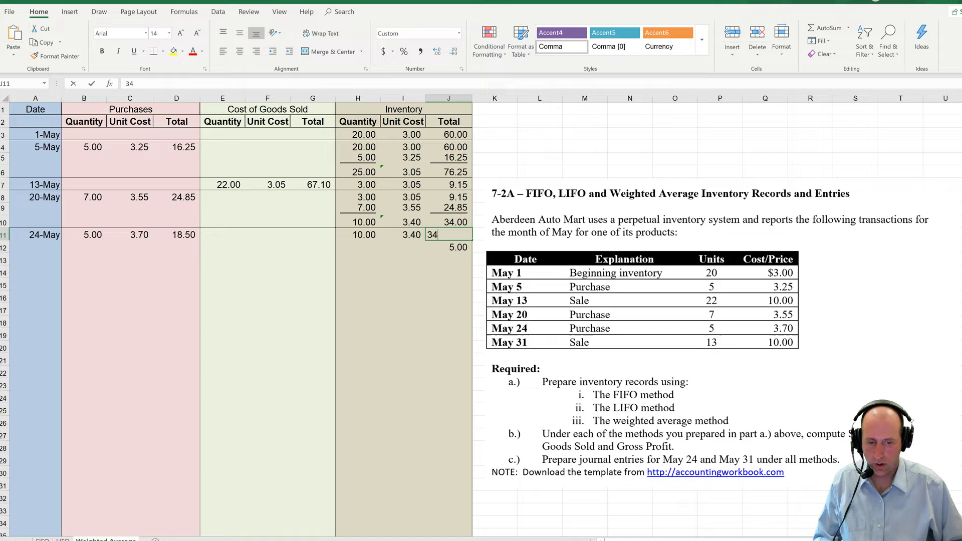
key("Return")
List the May 24 purchase under Inventory in row 12 with quantity 5, unit cost 3.70 and total 18.50.
key("Left")
key("Left")
type("5")
key("Tab")
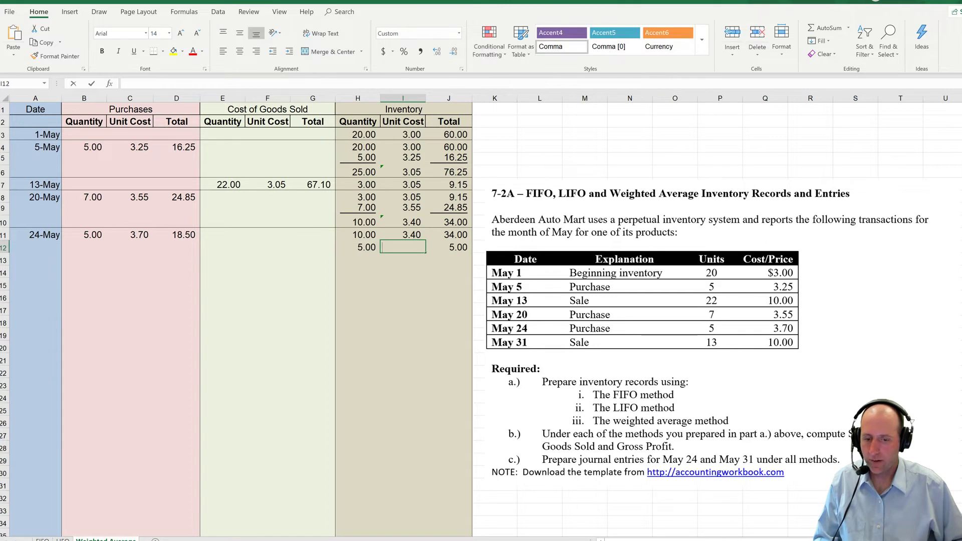
type("3.70")
key("Tab")
type("18.5")
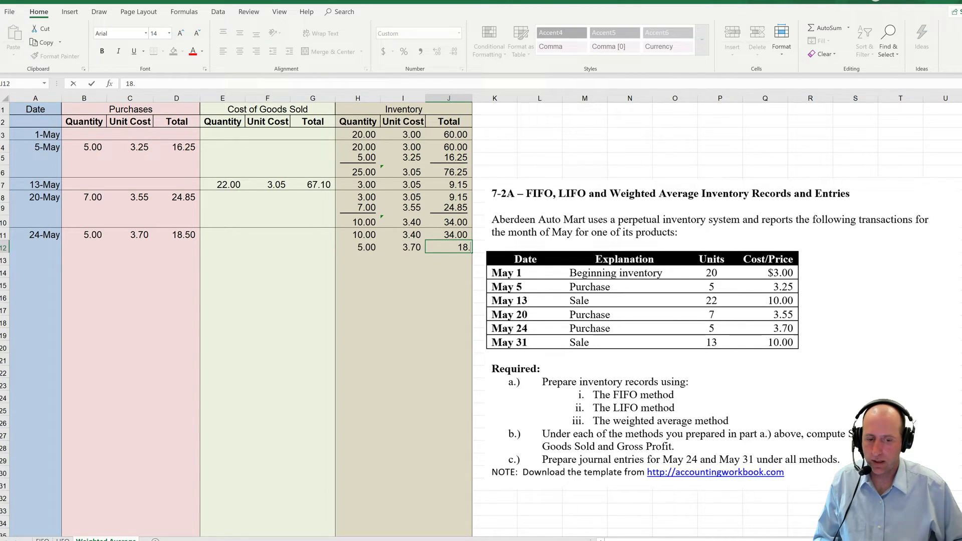
key("Return")
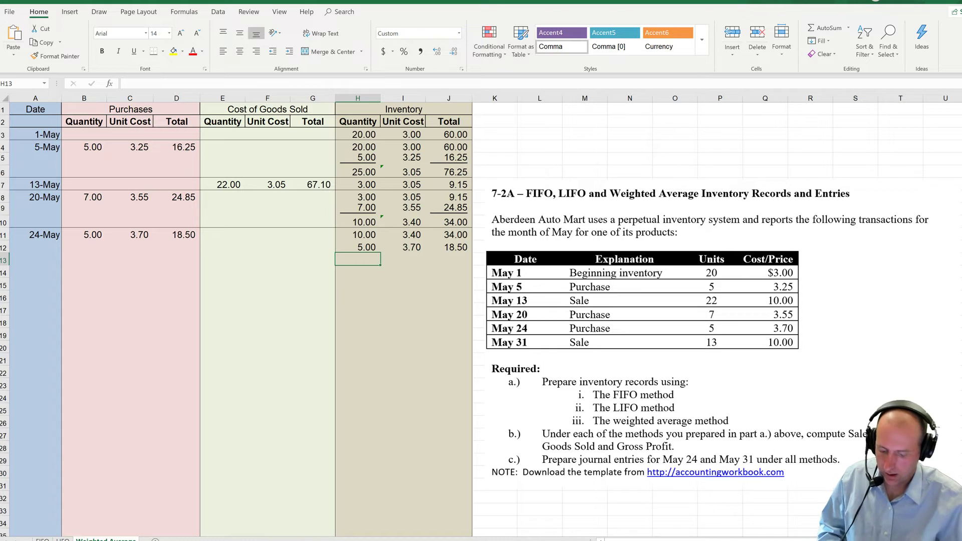
key("Up")
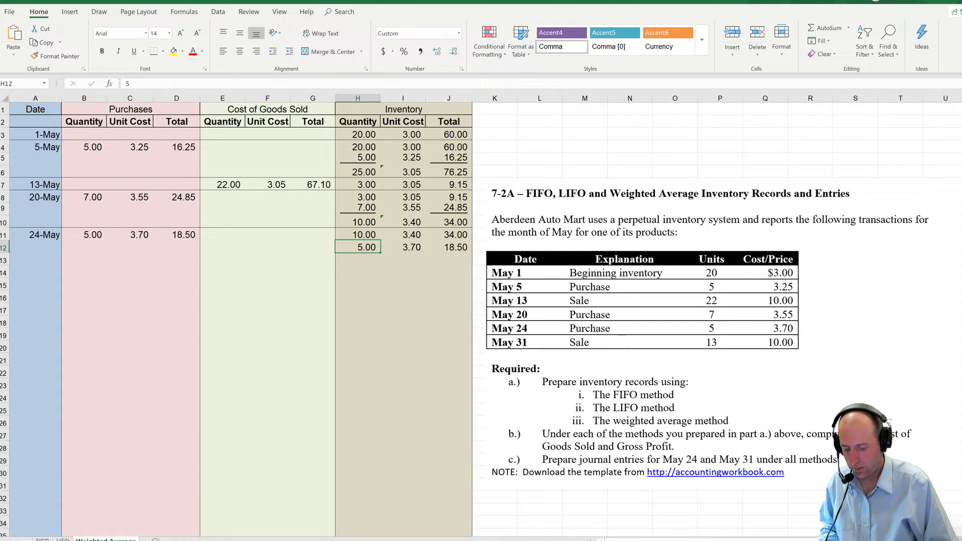
Underline the May 24 purchase quantity in H12 and its total in J12.
key("ctrl+minus")
key("Escape")
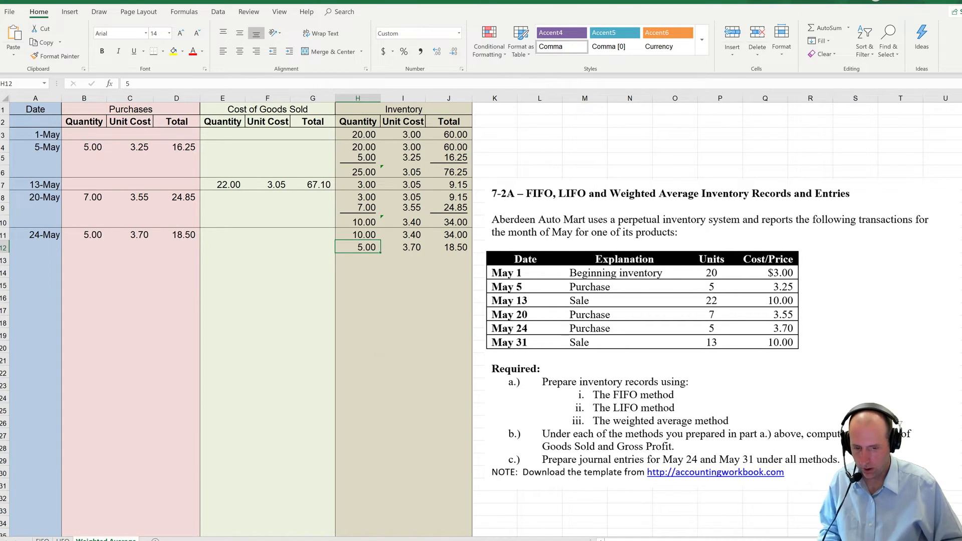
key("ctrl+u")
key("Right")
key("Right")
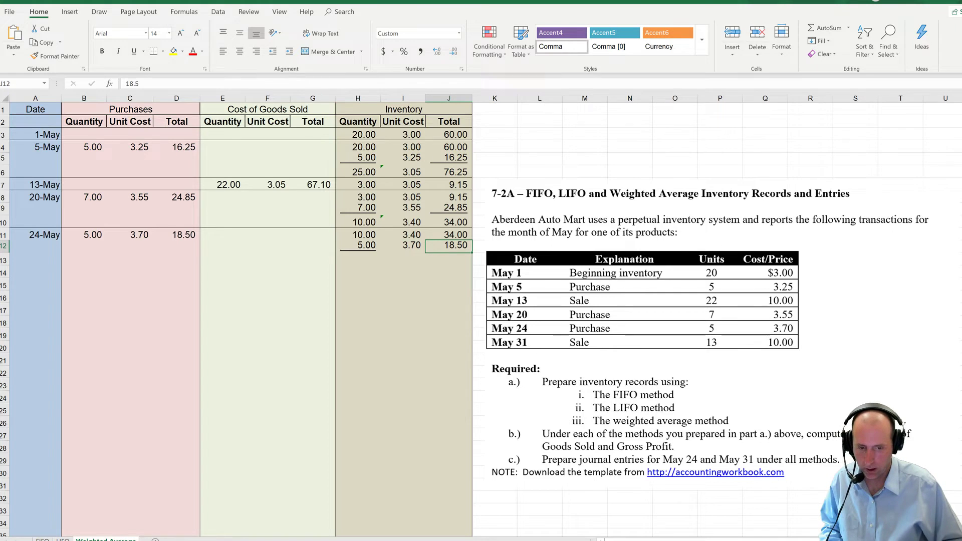
key("ctrl+u")
Enter the combined inventory balance in row 13 with quantity 15 and total 52.50.
key("Down")
key("Left")
key("Left")
key("Left")
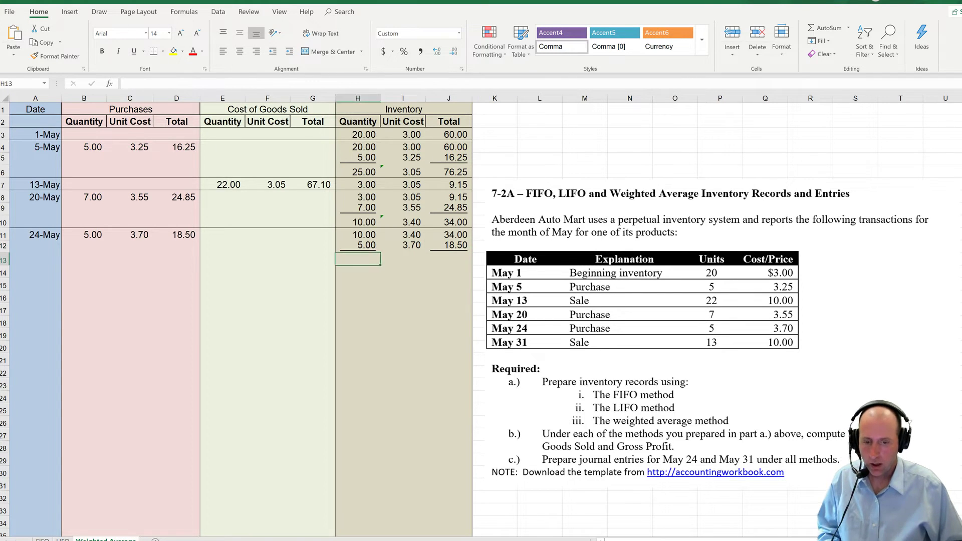
key("Right")
type("15")
key("Right")
key("Right")
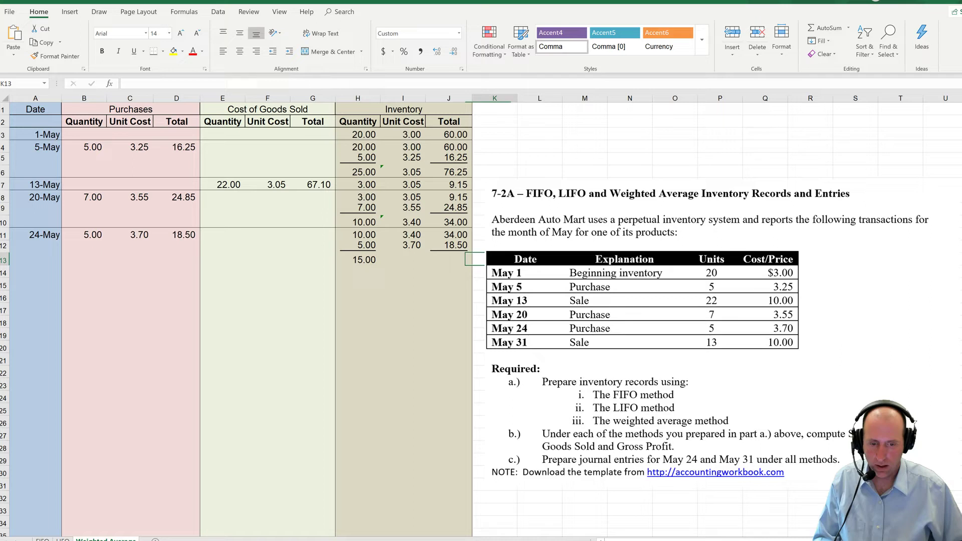
type("52.50")
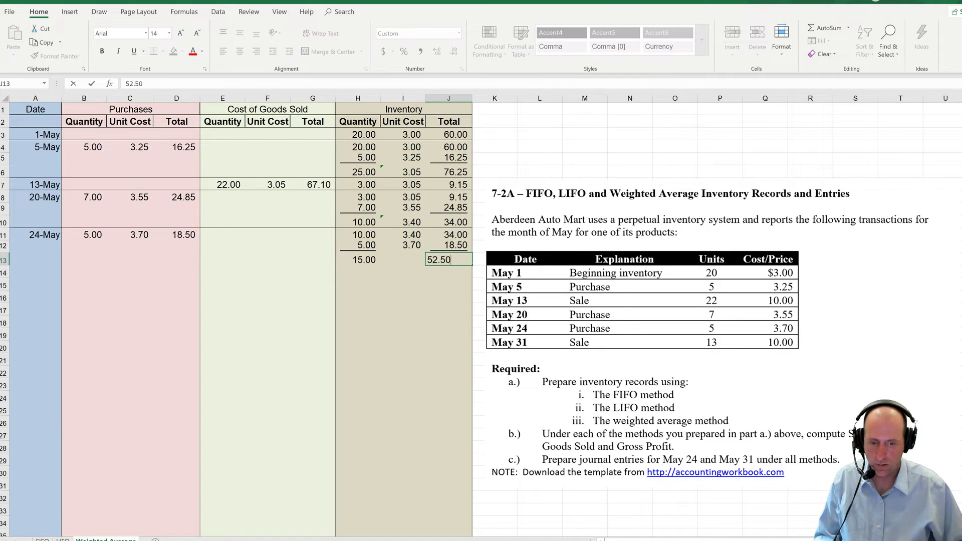
key("Return")
Calculate the new average unit cost in I13 with the formula =J13/H13.
key("Up")
key("Right")
key("Right")
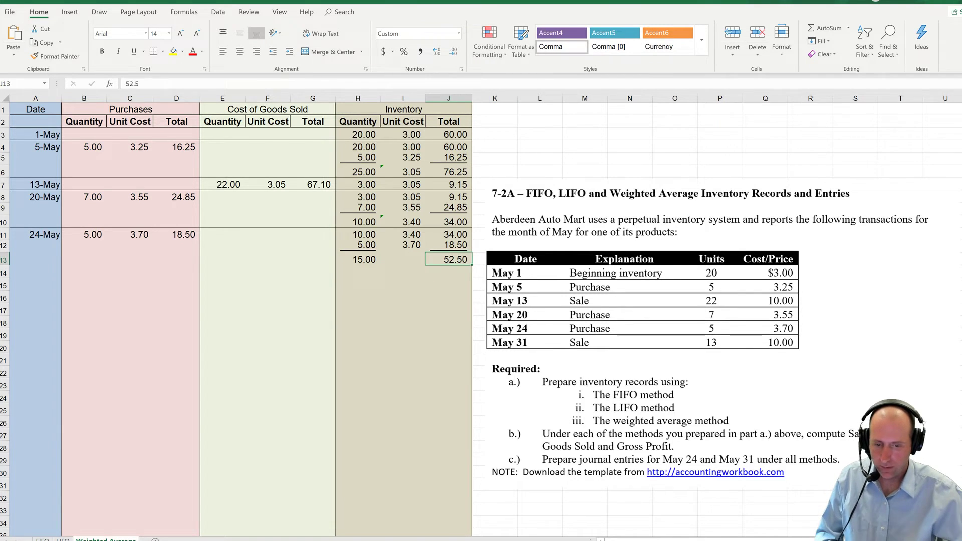
key("Left")
type("=")
key("Right")
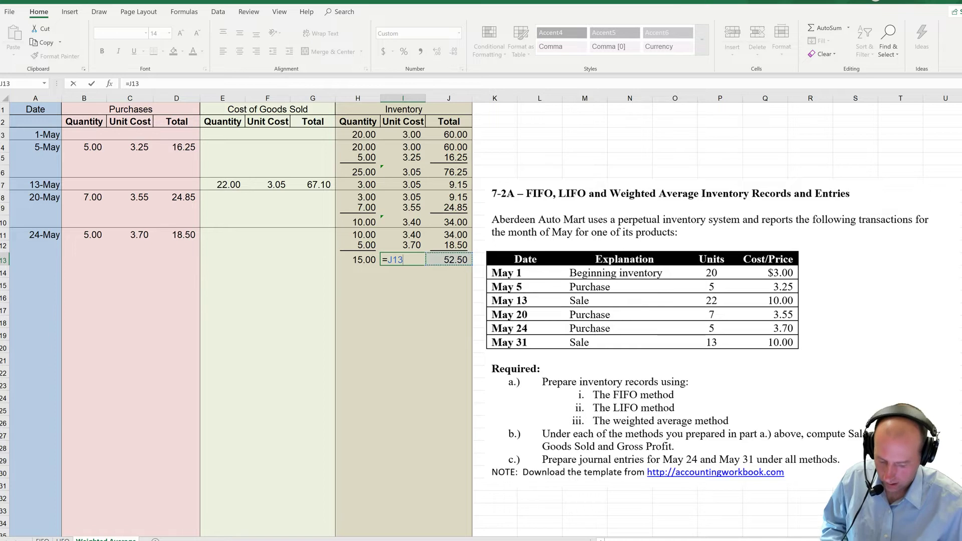
type("/")
key("Left")
key("Return")
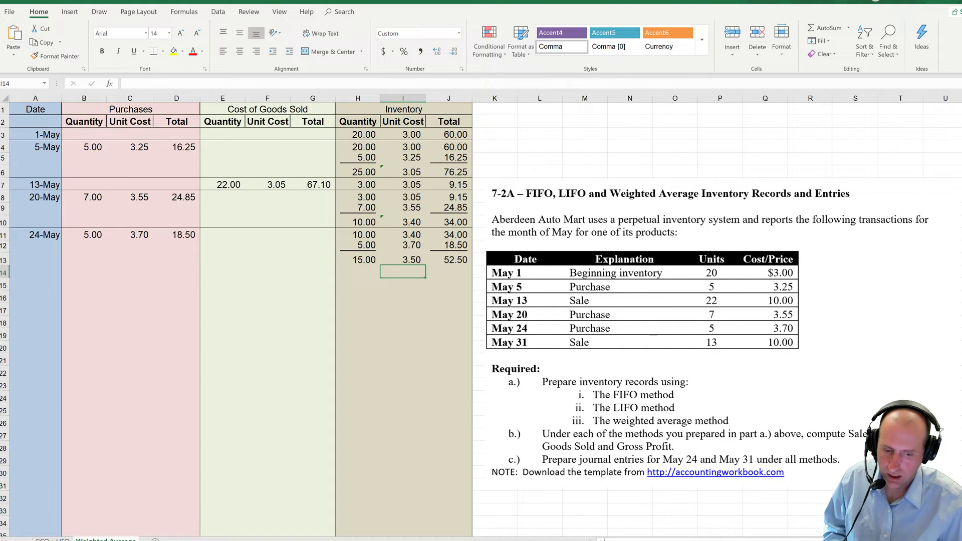
Apply a bottom border beneath the May 24 entry across A13 to J13.
left_click_drag(448, 260, 36, 259)
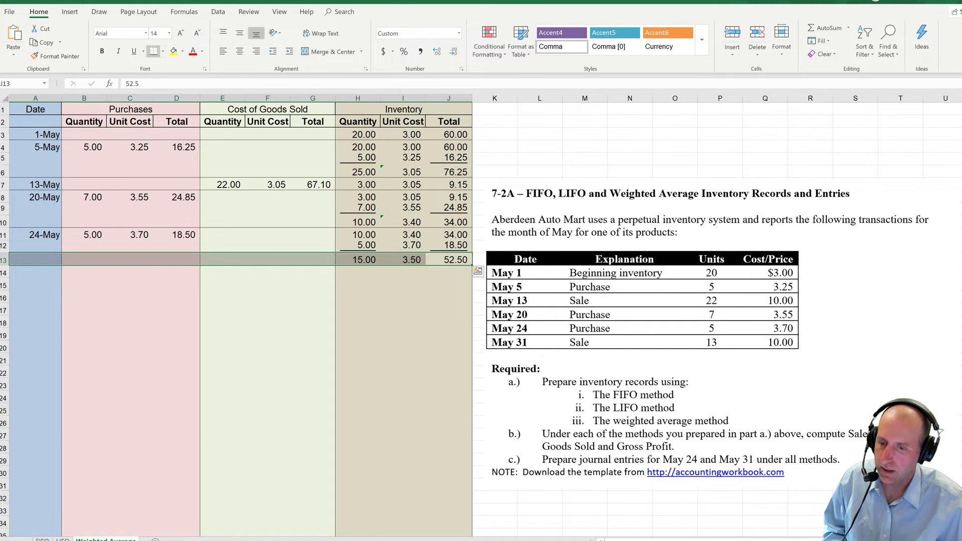
left_click(154, 52)
left_click(130, 296)
Date row 14 May 31 and enter the sale under Cost of Goods Sold with quantity 13 and unit cost 3.5.
left_click(36, 272)
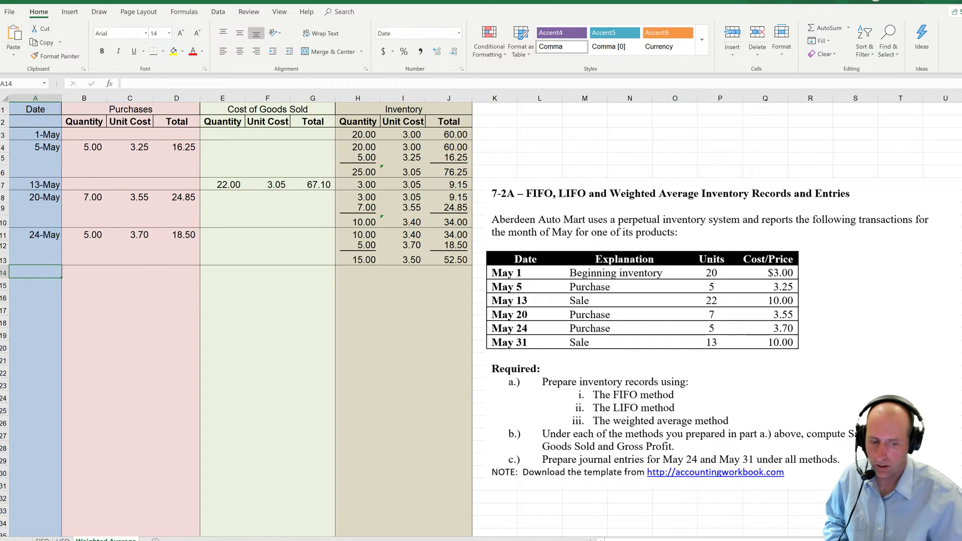
type("May 3")
type("1")
key("Tab")
key("Tab")
key("Tab")
key("Tab")
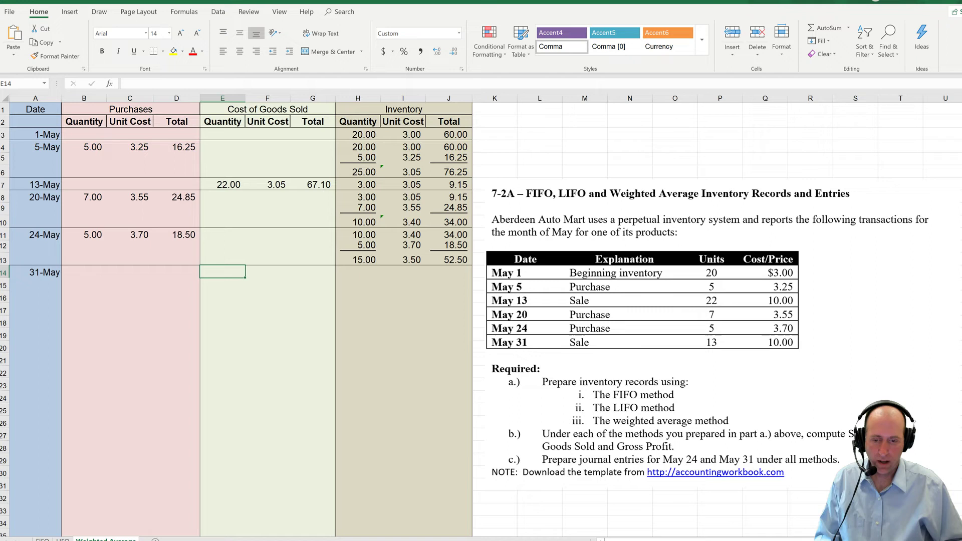
type("13")
key("Tab")
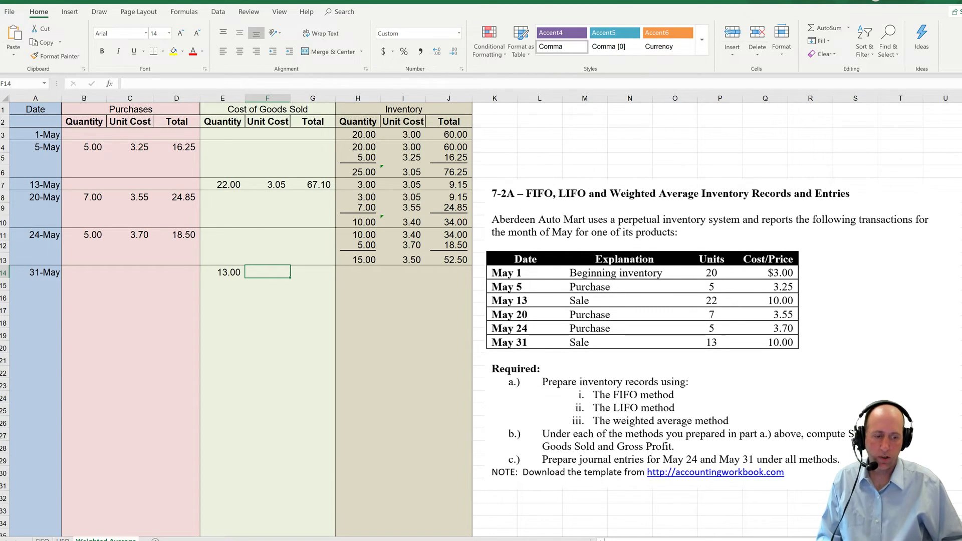
type("3.5")
key("Return")
key("Up")
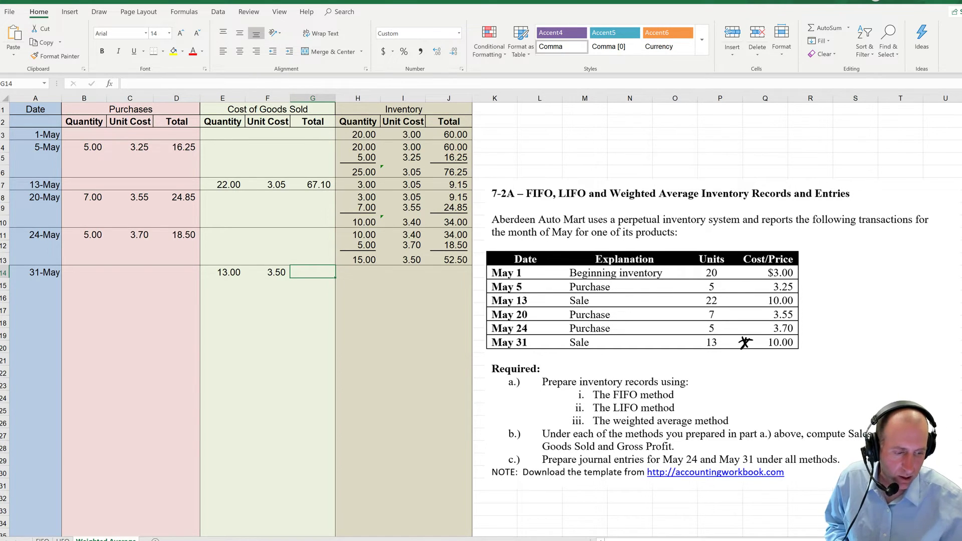
Handwrite the sales amounts beside the transaction table, 130.00 for May 31 and 220.00 for May 13.
left_click_drag(834, 337, 828, 345)
left_click_drag(836, 338, 856, 338)
left_click(842, 343)
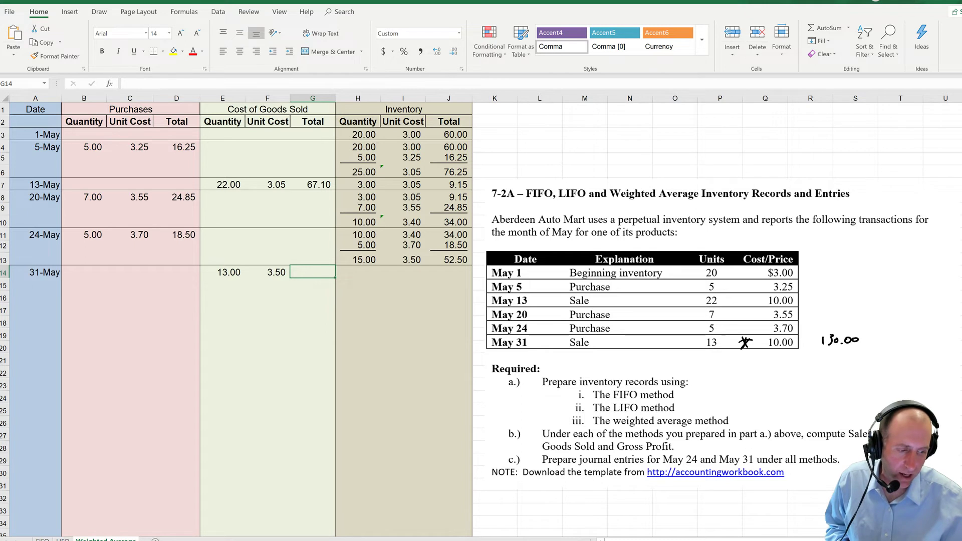
left_click_drag(742, 302, 751, 299)
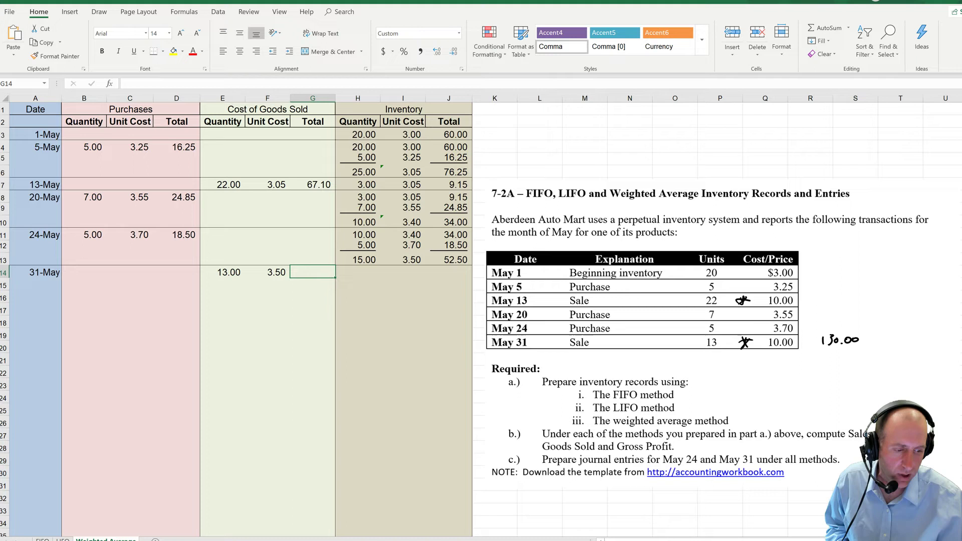
left_click_drag(821, 297, 827, 303)
left_click_drag(829, 296, 837, 297)
left_click_drag(844, 303, 860, 296)
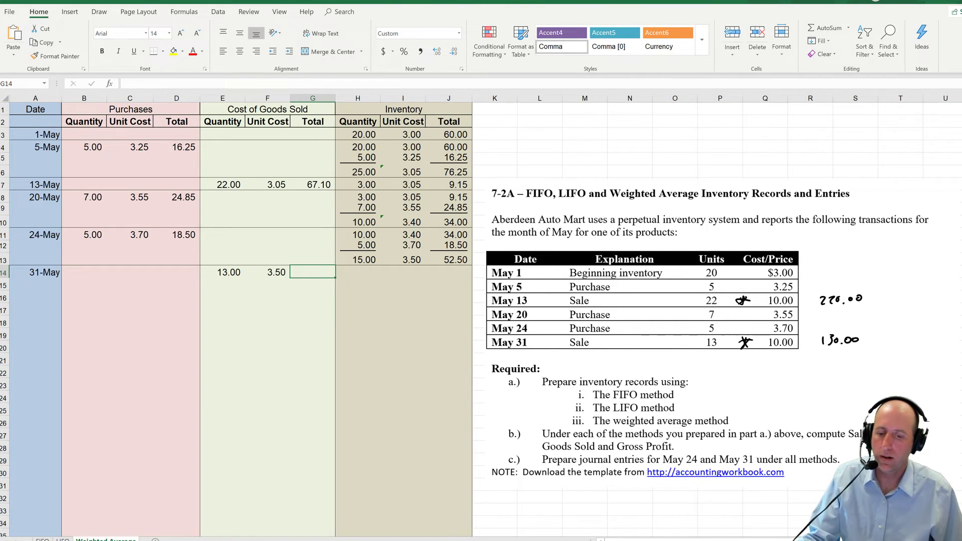
Calculate the May 31 cost of goods sold total in G14 with the formula =E14*F14.
type("=")
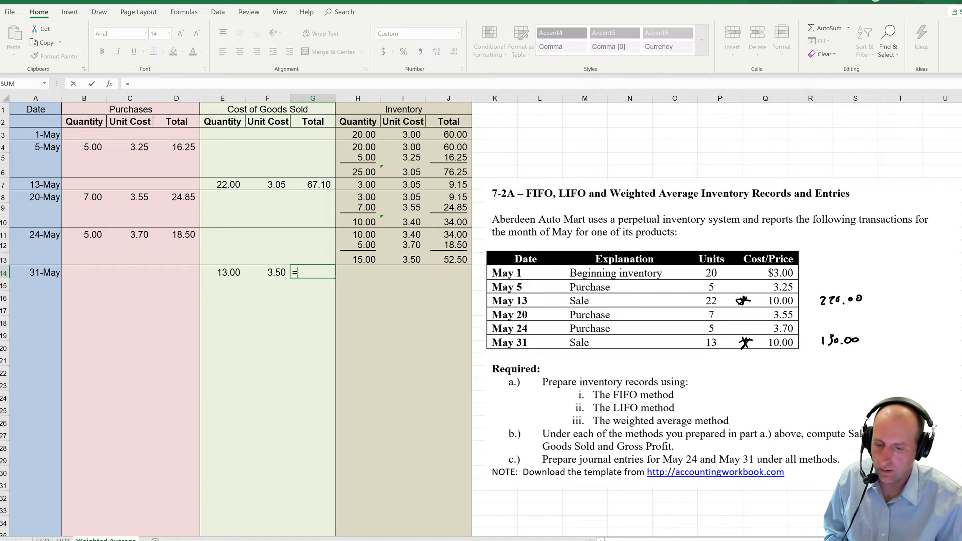
key("Left")
key("Left")
type("*")
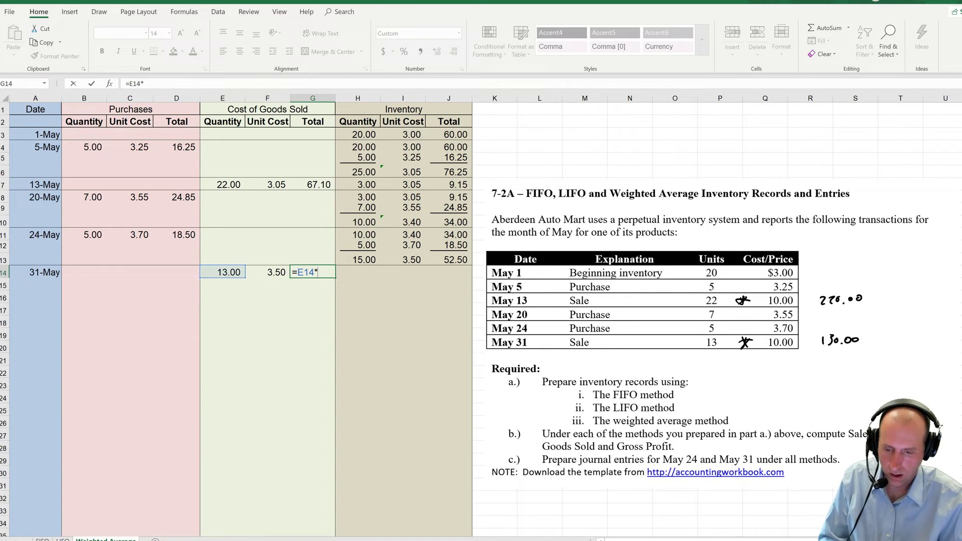
key("Left")
key("Return")
key("Up")
key("Right")
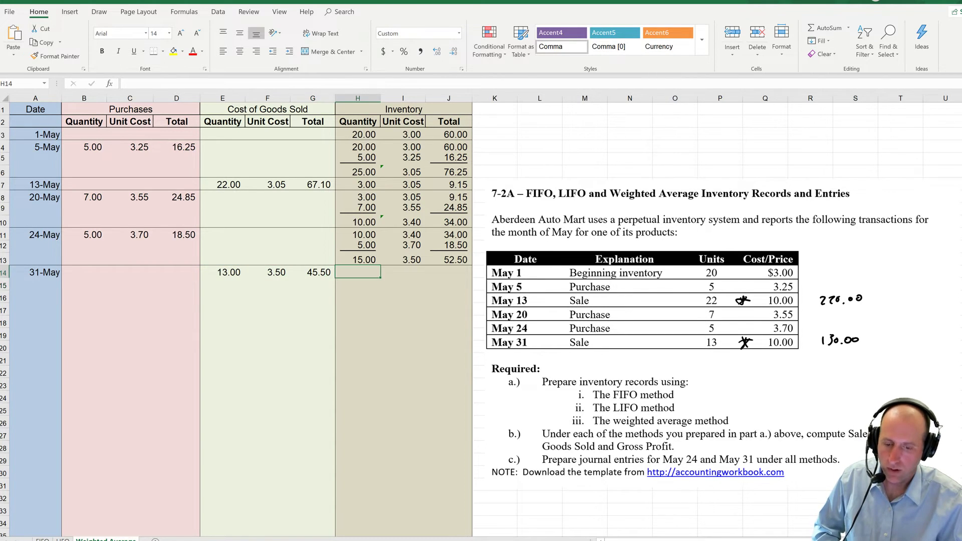
Enter the remaining inventory in row 14 with quantity 2, unit cost 3.5 and total 7.
type("2")
key("Right")
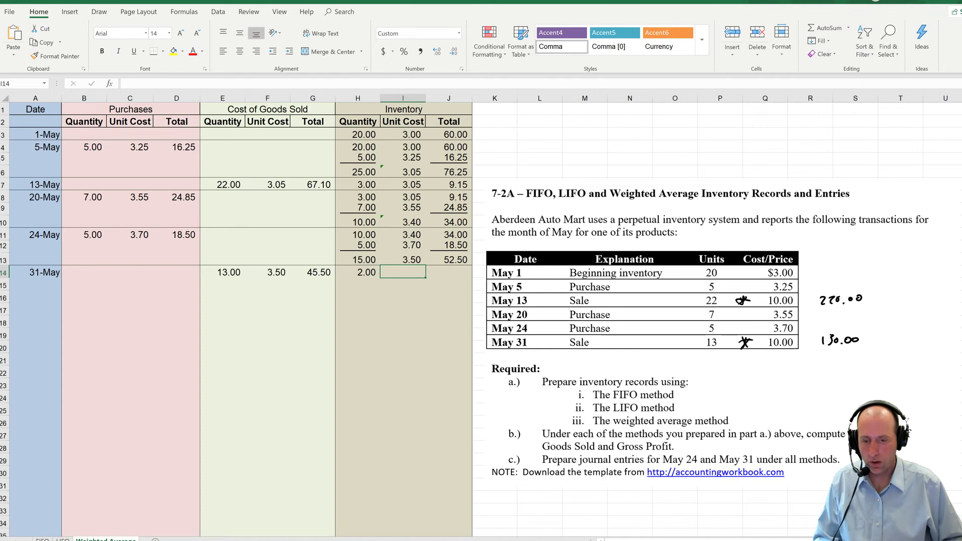
type("3.5")
key("Right")
type("7")
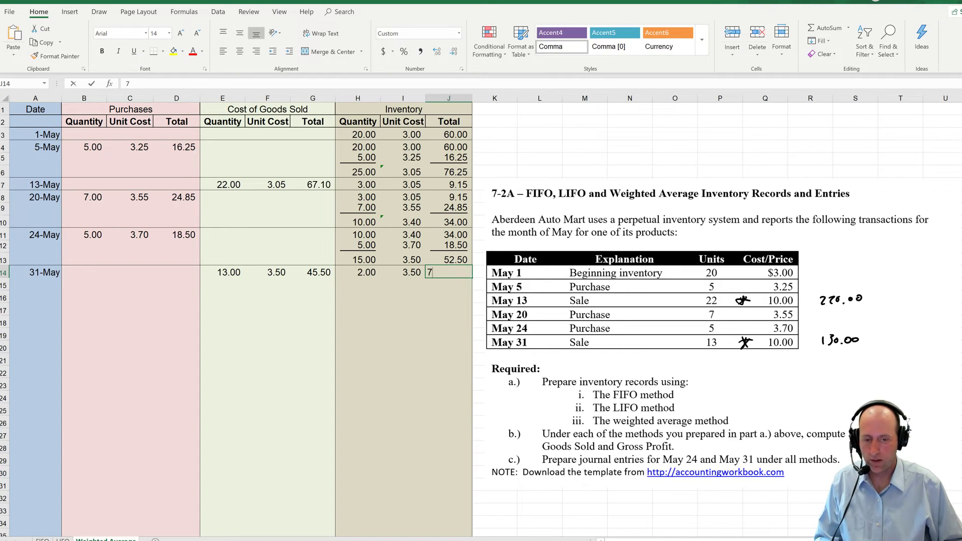
key("Return")
Apply a bottom border beneath the May 31 entry across A14 to J14.
key("Up")
key("shift+Left")
key("shift+Left")
key("shift+Left")
key("shift+Left")
key("shift+Left")
key("shift+Left")
key("shift+Left")
key("shift+Left")
key("shift+Left")
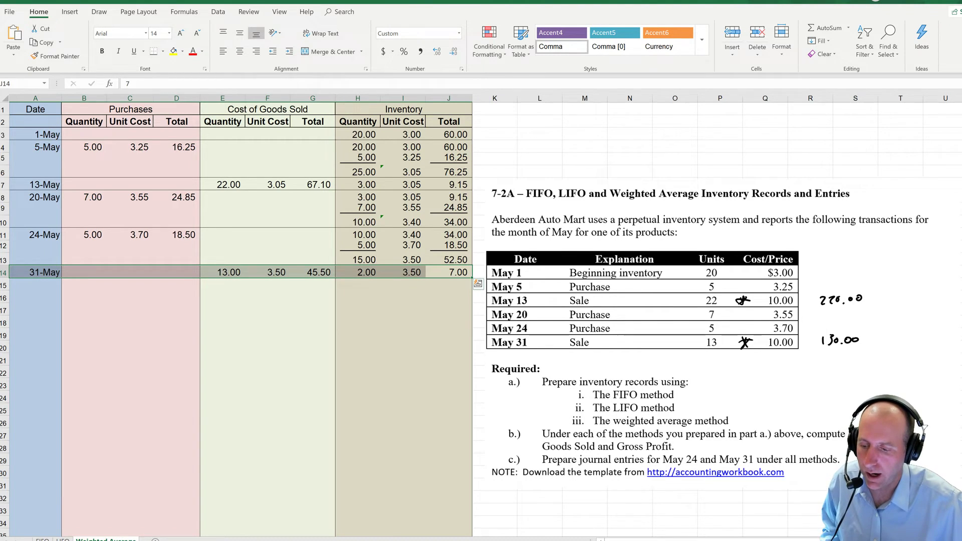
left_click(222, 272)
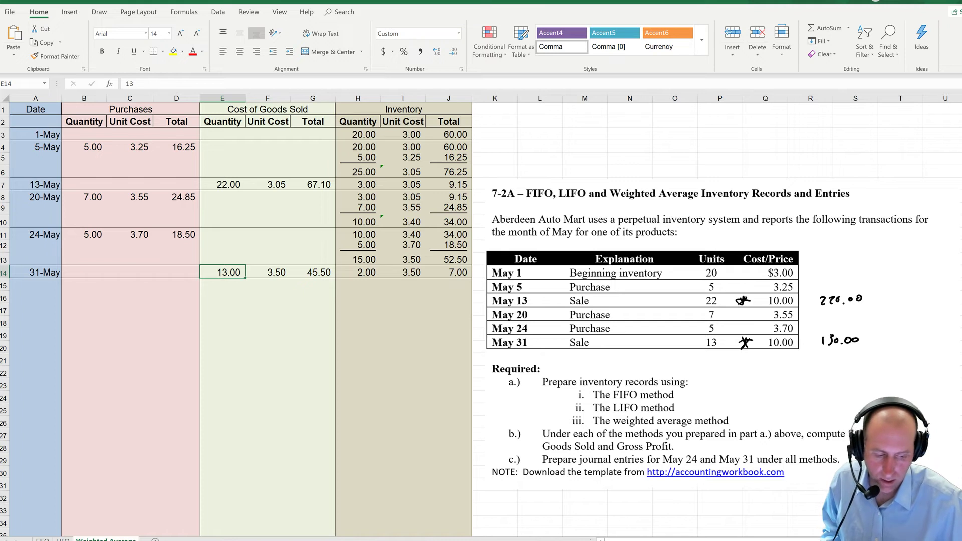
Add a "Sales rev" line in row 16 with 350 in G16, summing the handwritten sales amounts to 350.00.
left_click(222, 297)
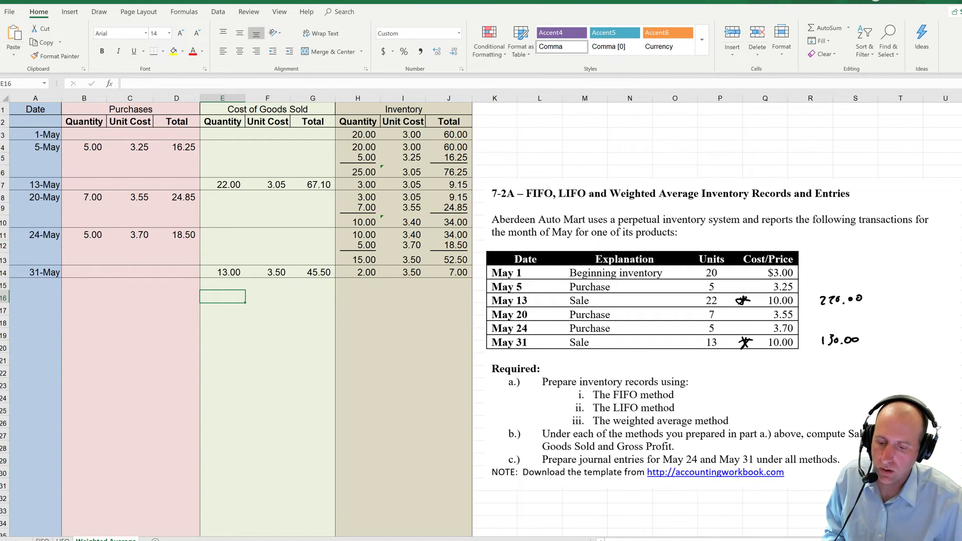
type("Sales ")
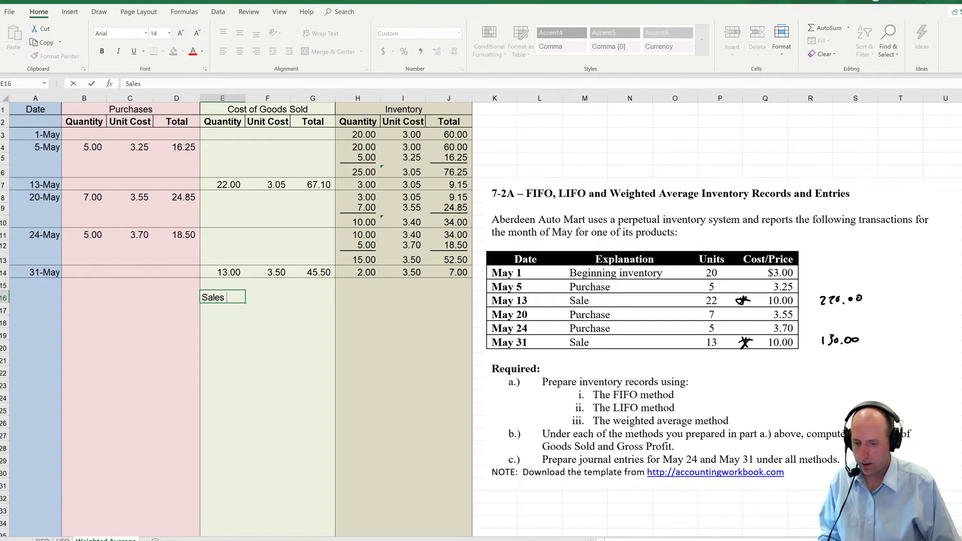
type("rev")
key("Tab")
key("Tab")
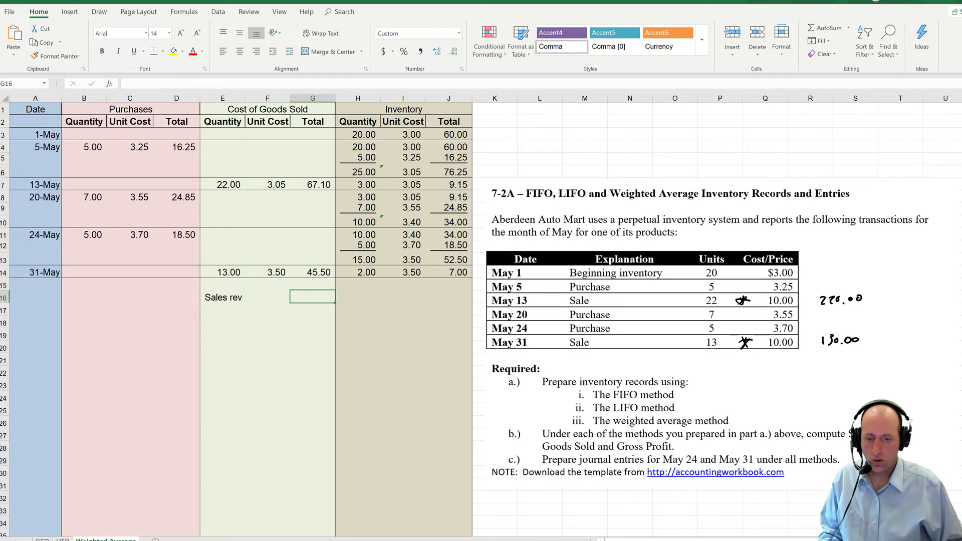
left_click_drag(815, 337, 813, 348)
mouse_move(810, 343)
left_mouse_down()
mouse_move(873, 357)
mouse_move(817, 371)
left_mouse_up()
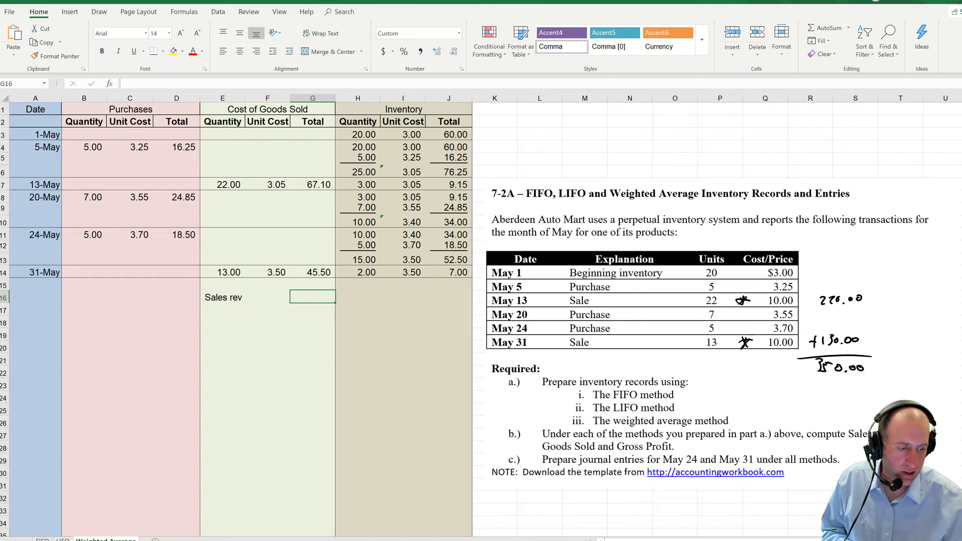
type("350")
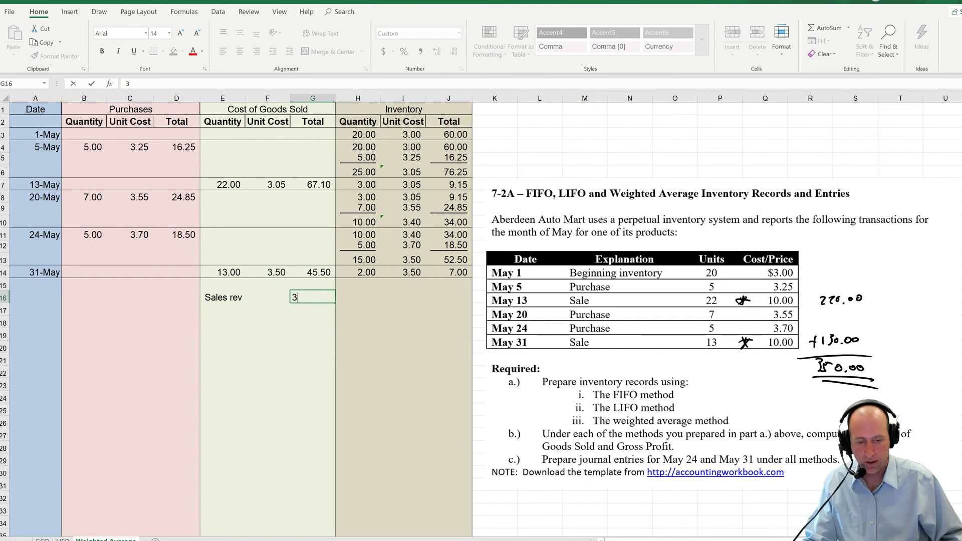
key("Return")
Label cell E17 "COGS" beneath the sales revenue line.
key("Left")
key("Left")
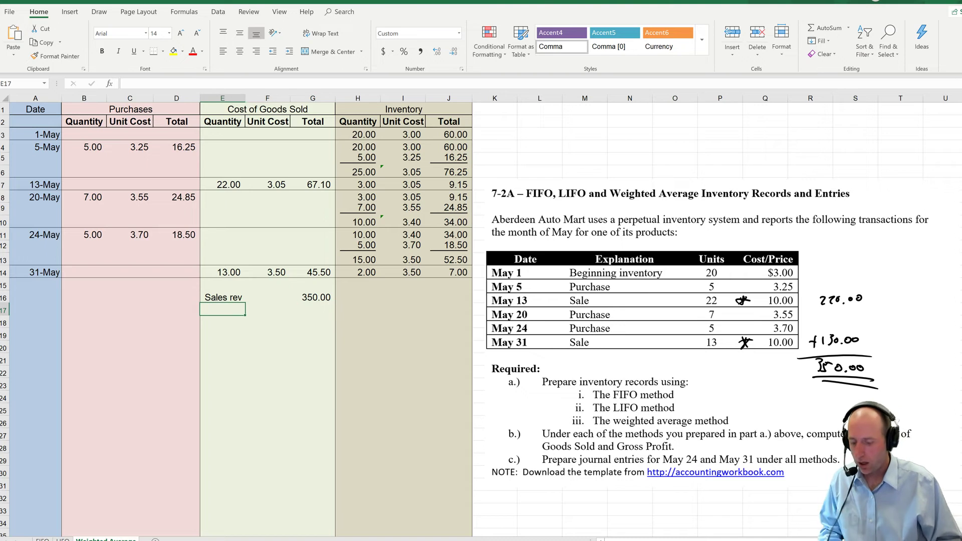
type("COGS")
key("Right")
key("Right")
key("Up")
key("Up")
key("Up")
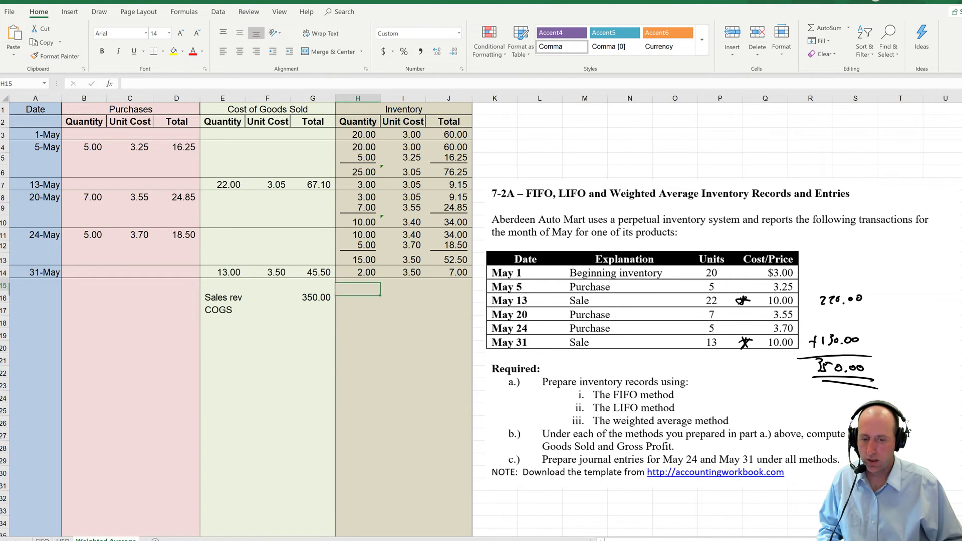
key("shift+Up")
key("shift+Up")
key("shift+Up")
key("shift+Up")
key("shift+Up")
key("shift+Up")
key("shift+Up")
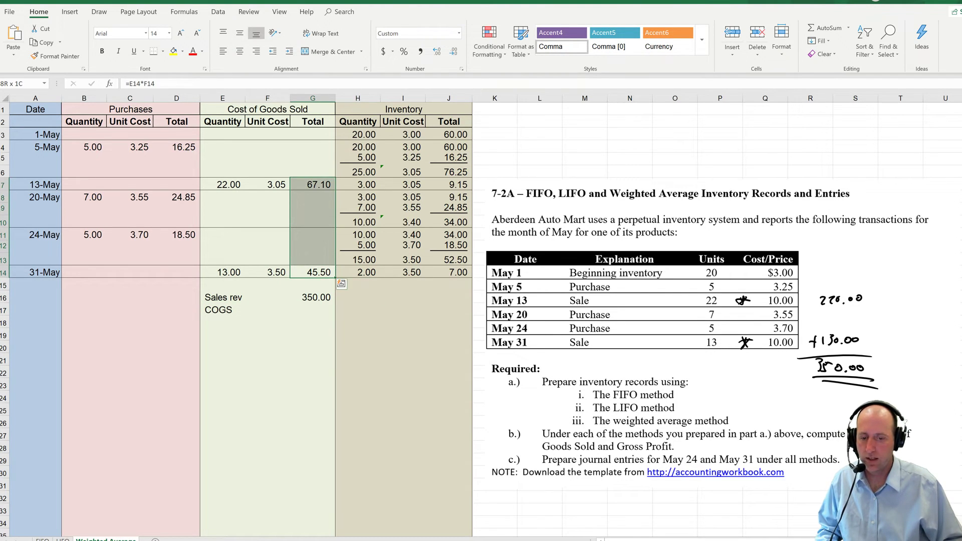
key("Down")
key("Down")
key("Down")
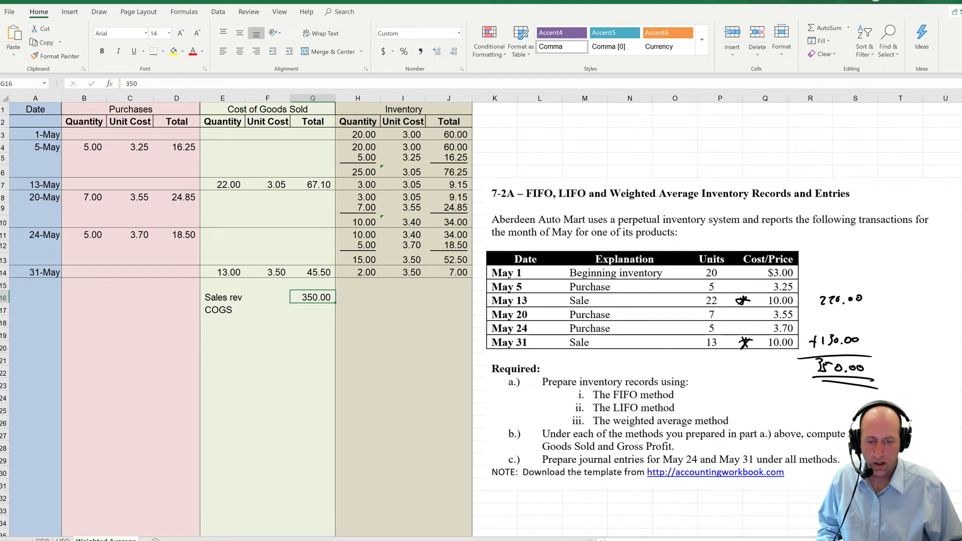
Calculate total cost of goods sold in G17 by adding the May 13 and May 31 totals with =G7+G14.
type("=")
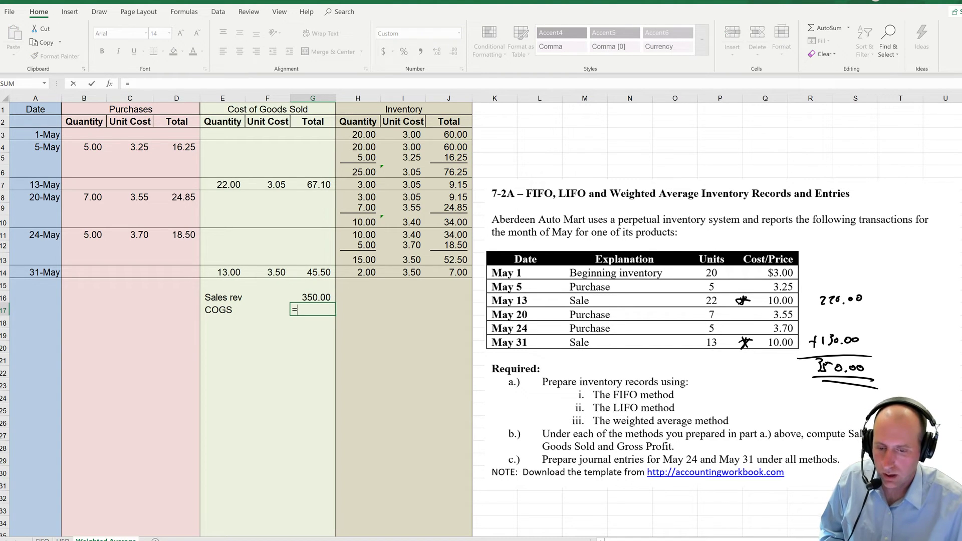
key("Up")
key("Up")
key("Up")
key("Up")
key("Up")
key("Up")
key("Up")
key("Up")
key("Up")
key("Up")
type("+")
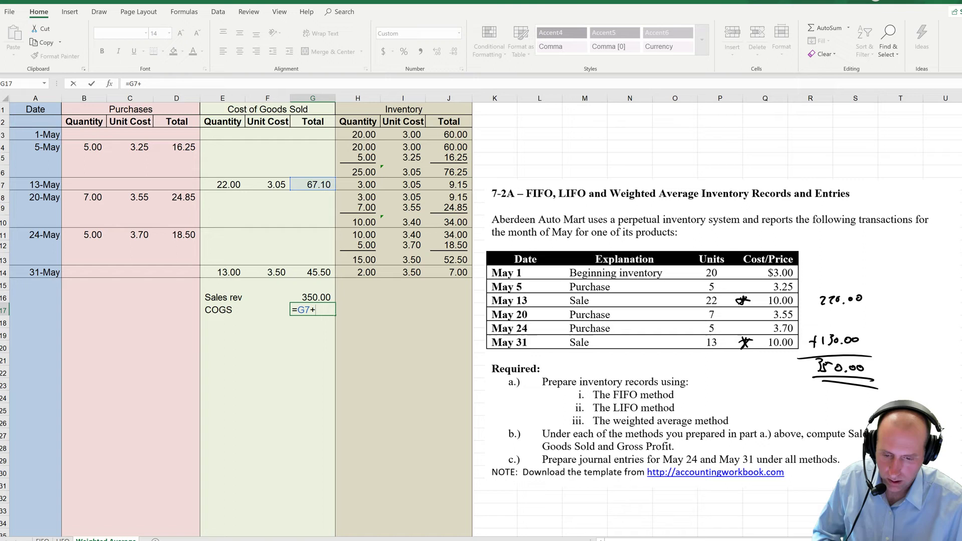
key("Up")
key("Up")
key("Up")
key("Return")
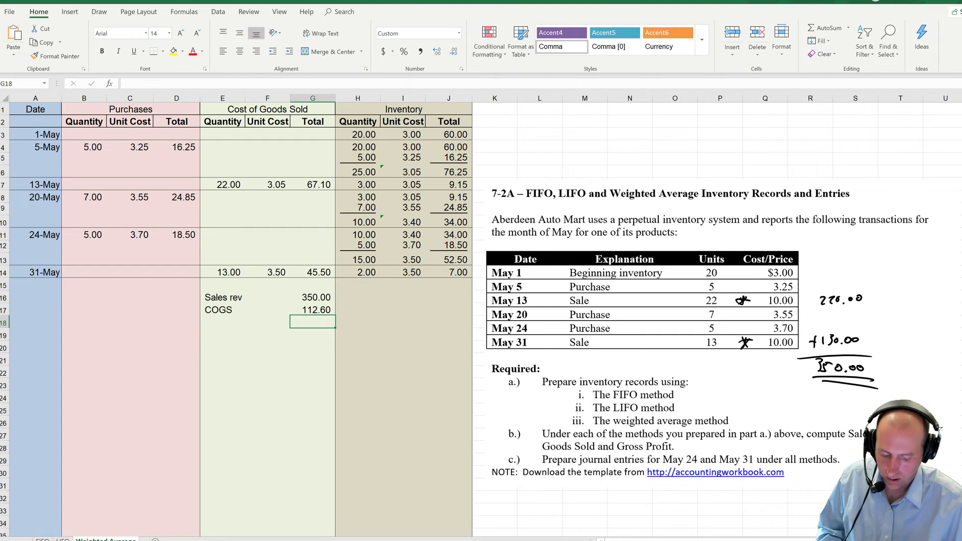
Calculate gross profit in G18 by subtracting cost of goods sold from sales revenue with =G16-G17.
type("=")
key("Up")
key("Up")
type("-")
key("Up")
key("Return")
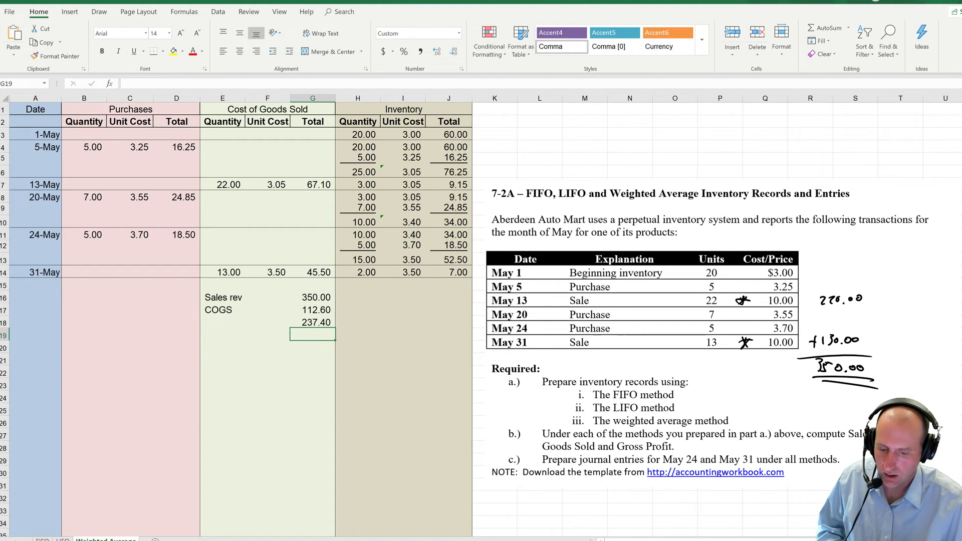
Label cell E18 "Gross Profit" beneath the COGS line.
key("Up")
key("Left")
key("Left")
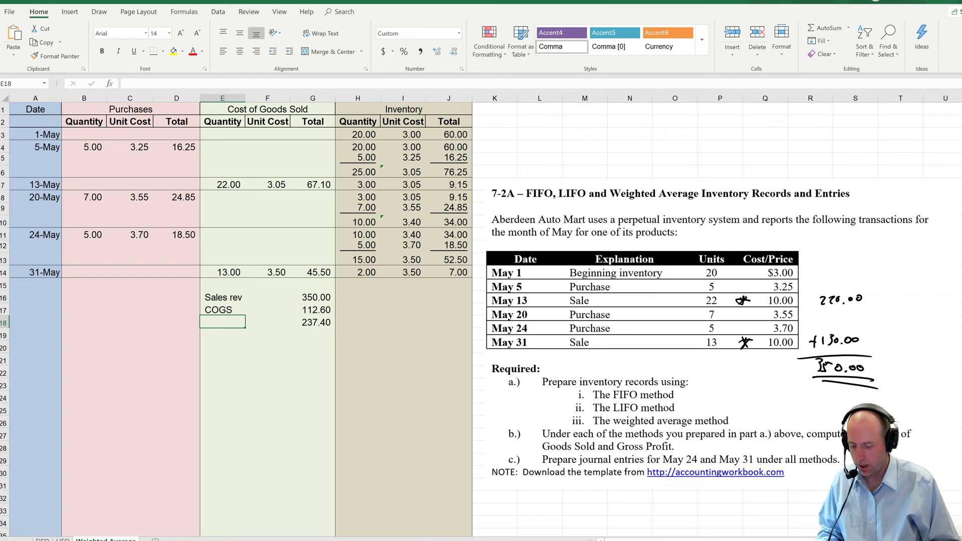
type("Gross Proft")
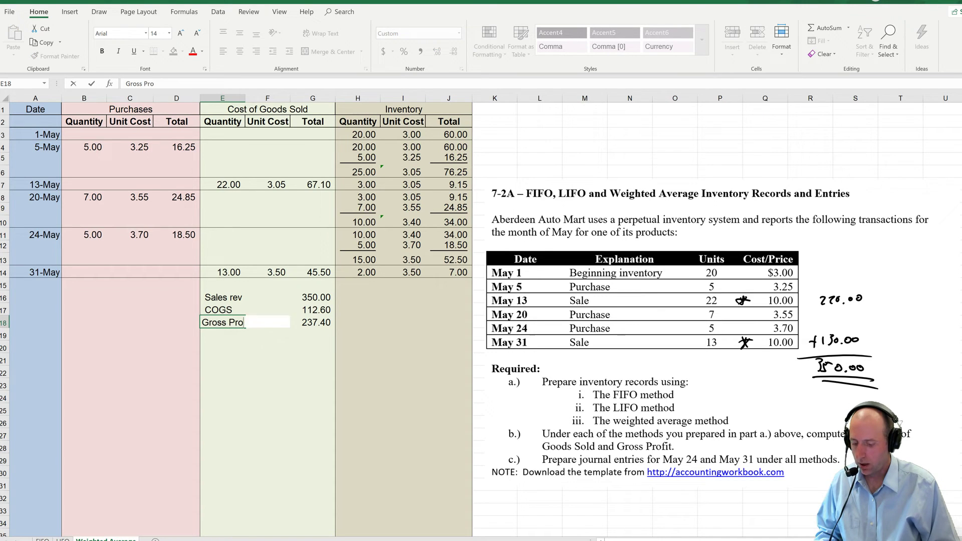
key("BackSpace")
type("it")
Underline the cost of goods sold amount in G17.
key("Right")
key("Right")
key("Up")
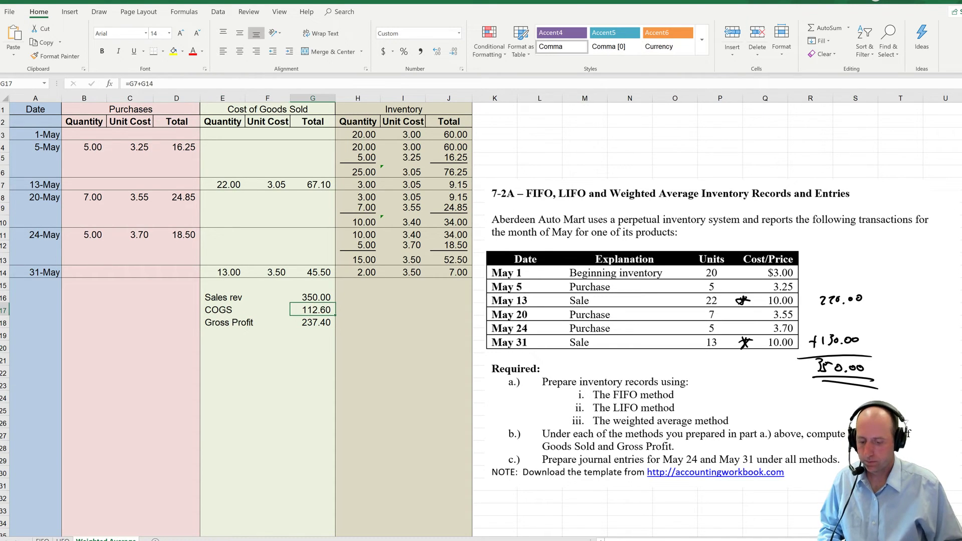
key("ctrl+u")
Begin the purchase journal entry with date May 24 in A20, "Inventory" in B20 and indented "A/P" in B21.
key("Down")
key("Left")
key("Left")
key("Left")
key("Left")
key("Left")
key("Left")
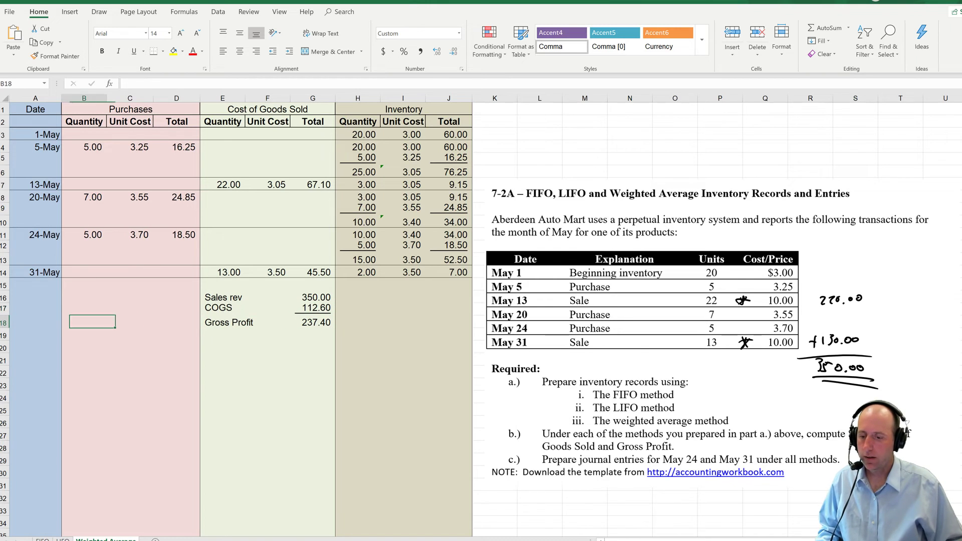
key("Down")
key("Down")
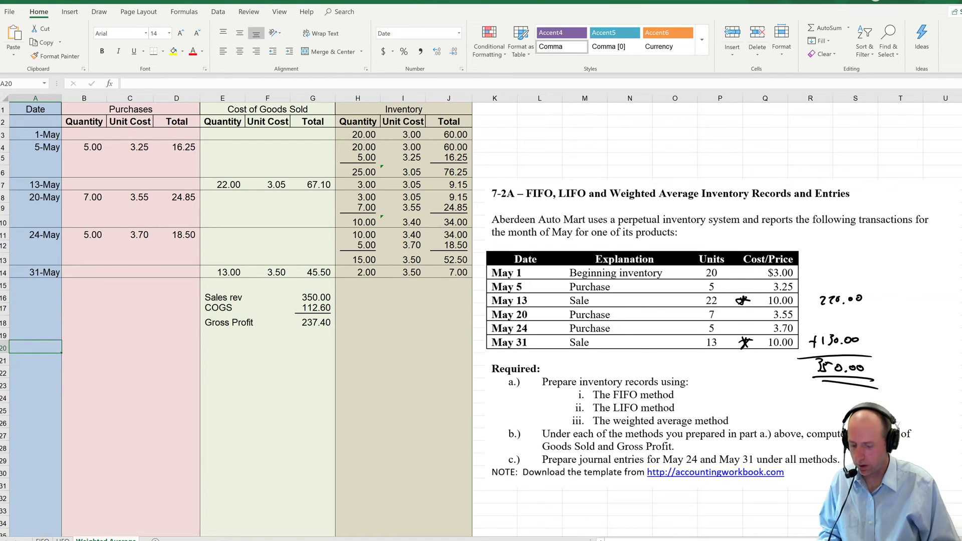
type("May 24")
key("Tab")
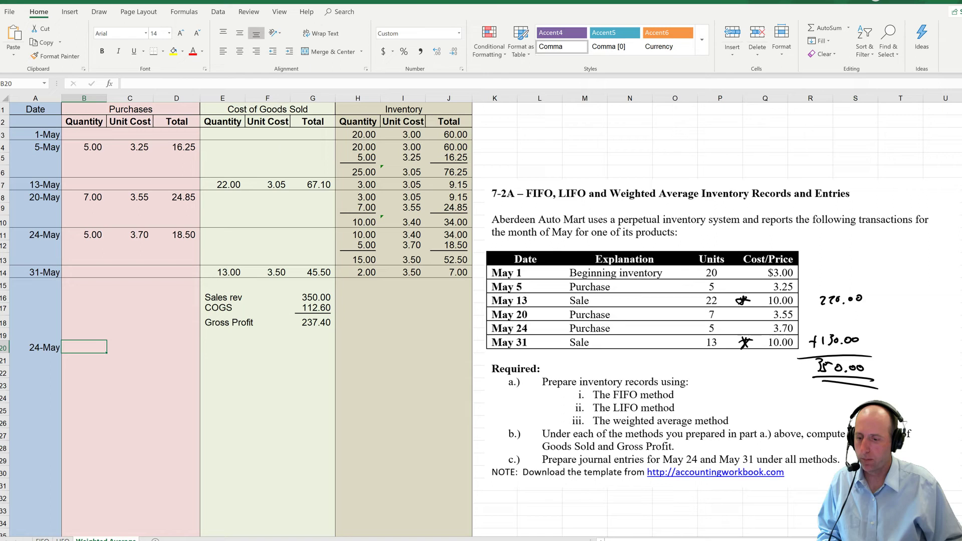
type("Inventory")
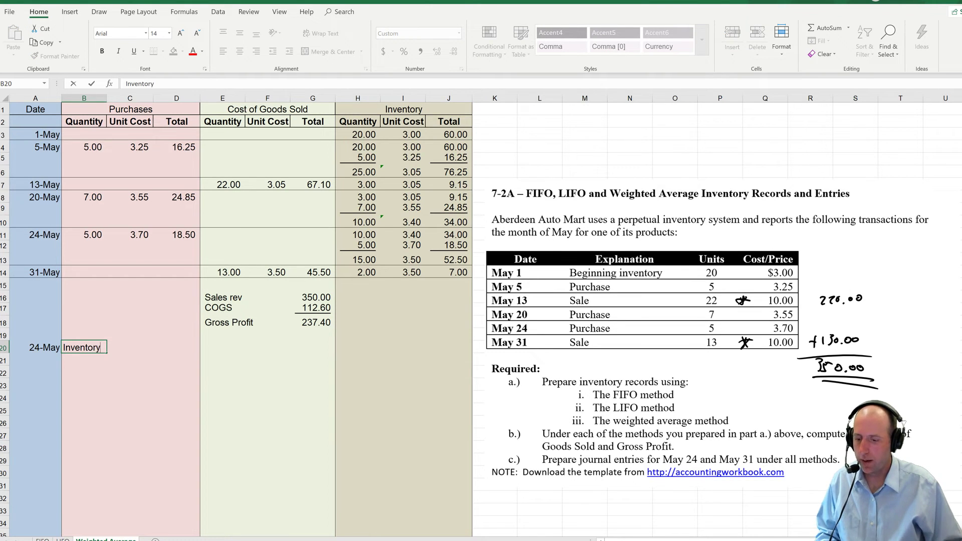
key("Return")
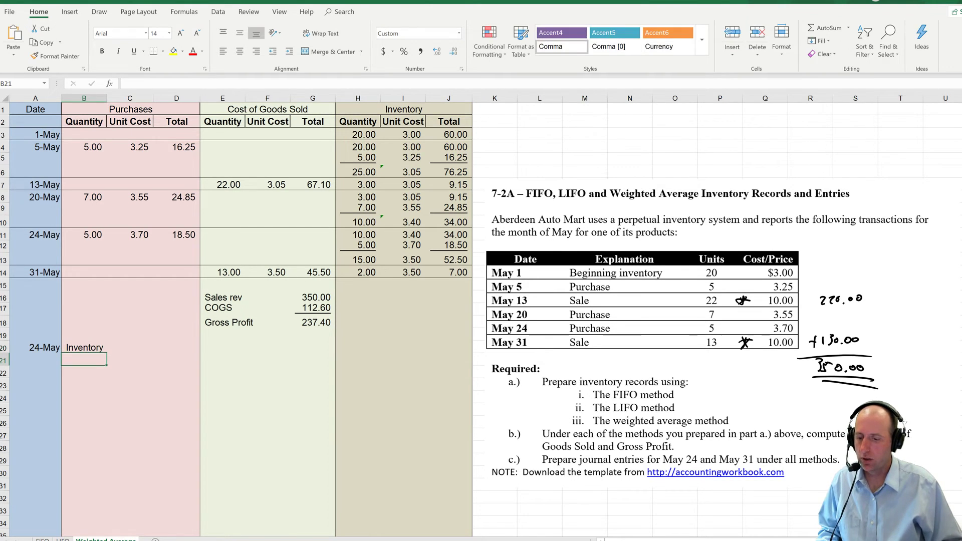
type("A/")
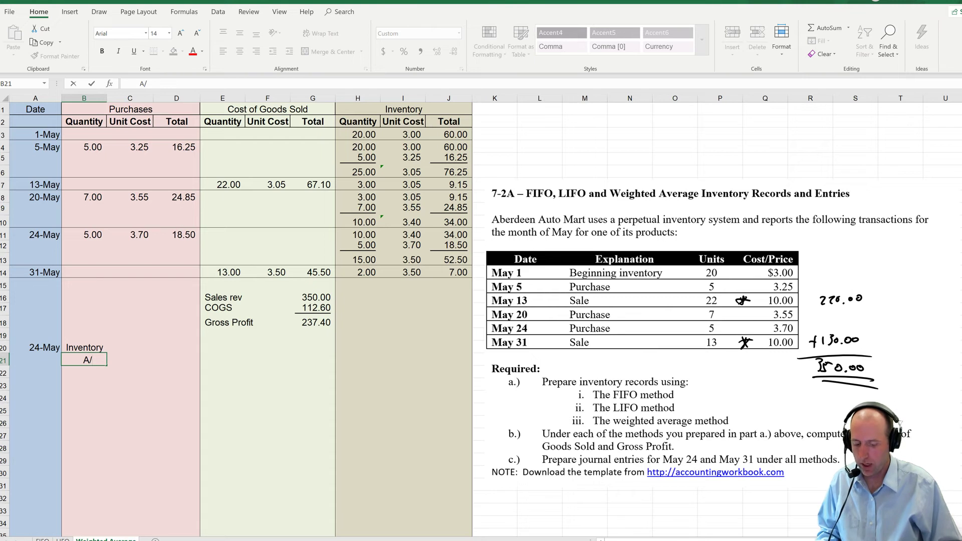
type("P")
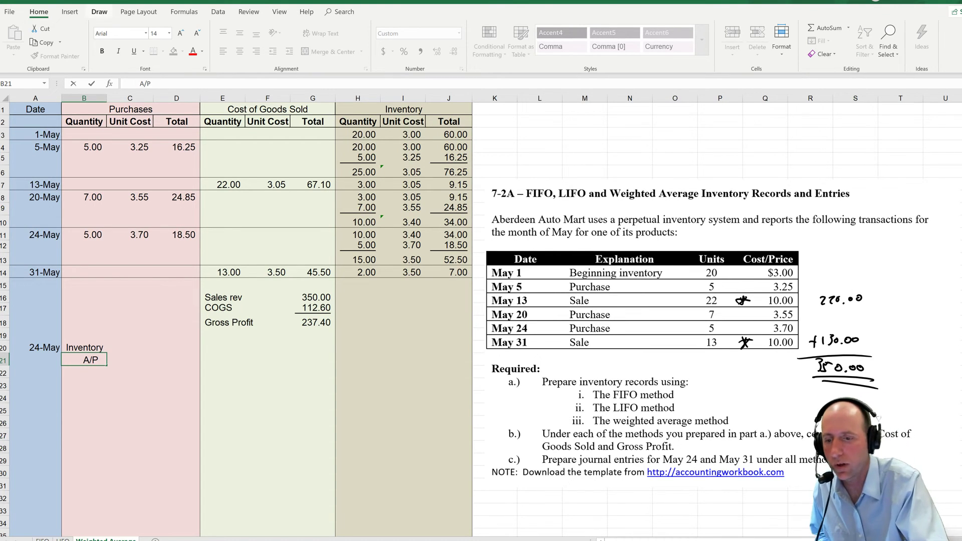
Circle "May 24 and May 31" in requirement c with the black pen.
left_click(99, 12)
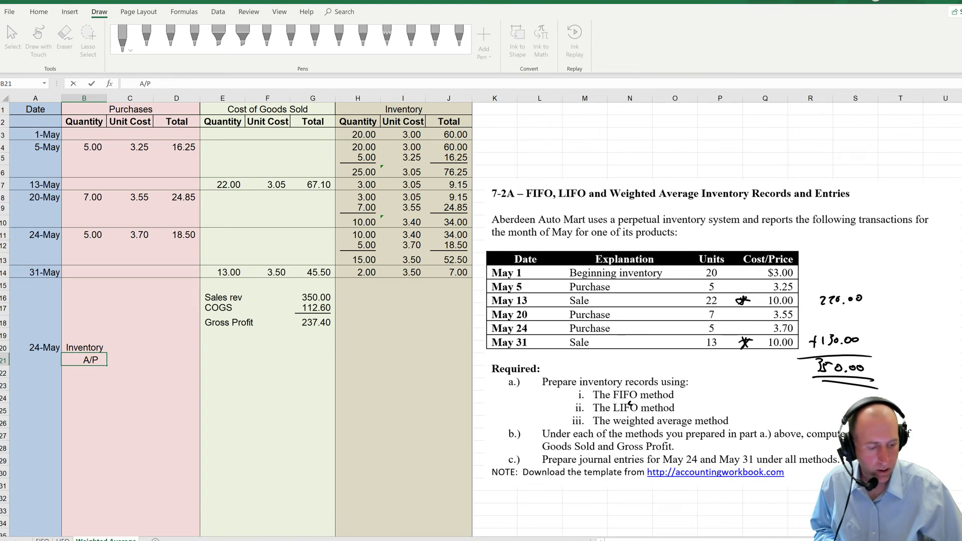
mouse_move(679, 467)
left_mouse_down()
mouse_move(693, 448)
mouse_move(791, 453)
mouse_move(708, 467)
mouse_move(728, 448)
left_mouse_up()
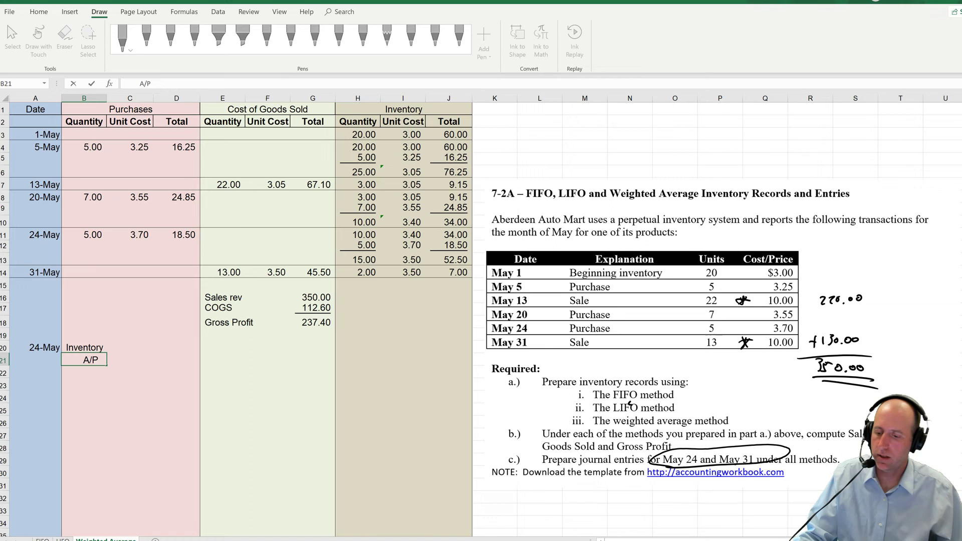
Enter 18.50 as the Inventory debit in C20 and 18.50 as the A/P credit in D21.
key("Tab")
key("Tab")
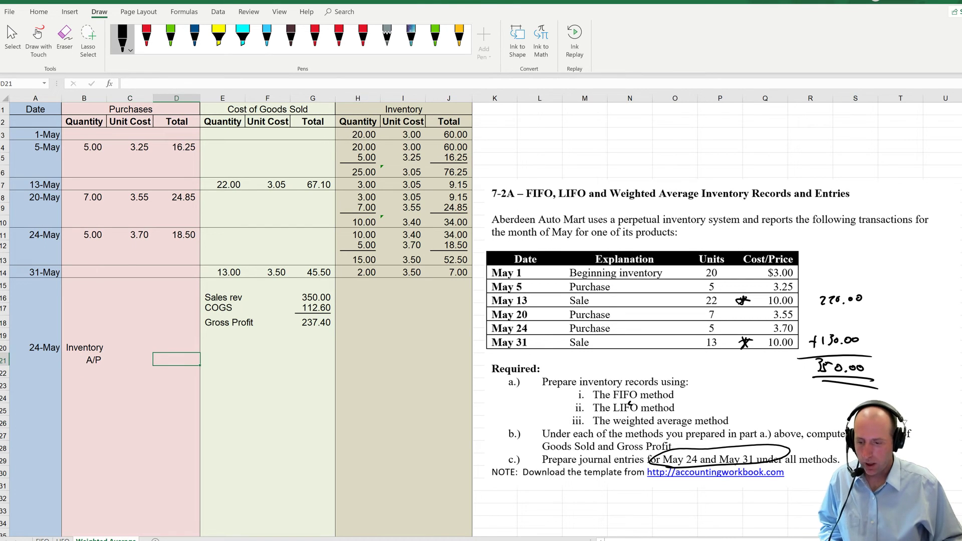
key("Up")
key("Left")
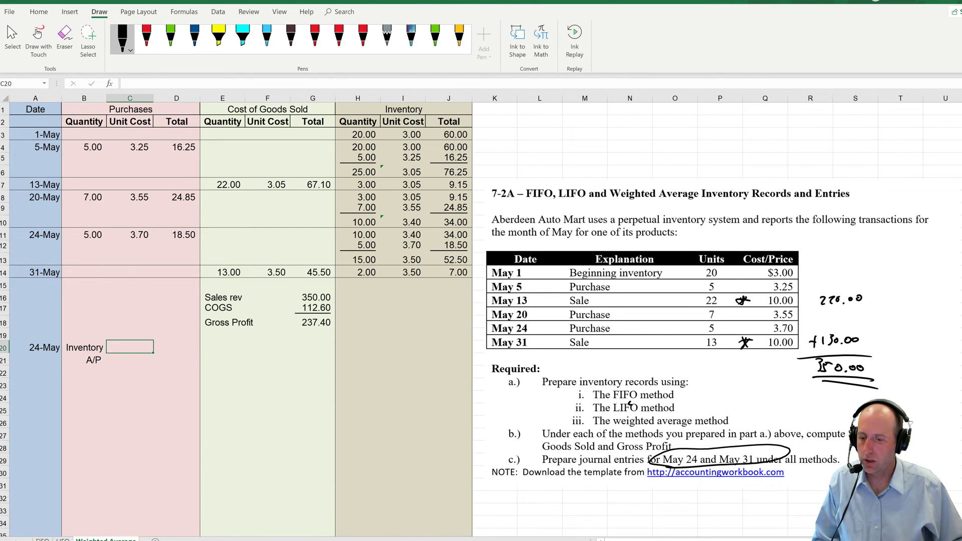
type("18.50")
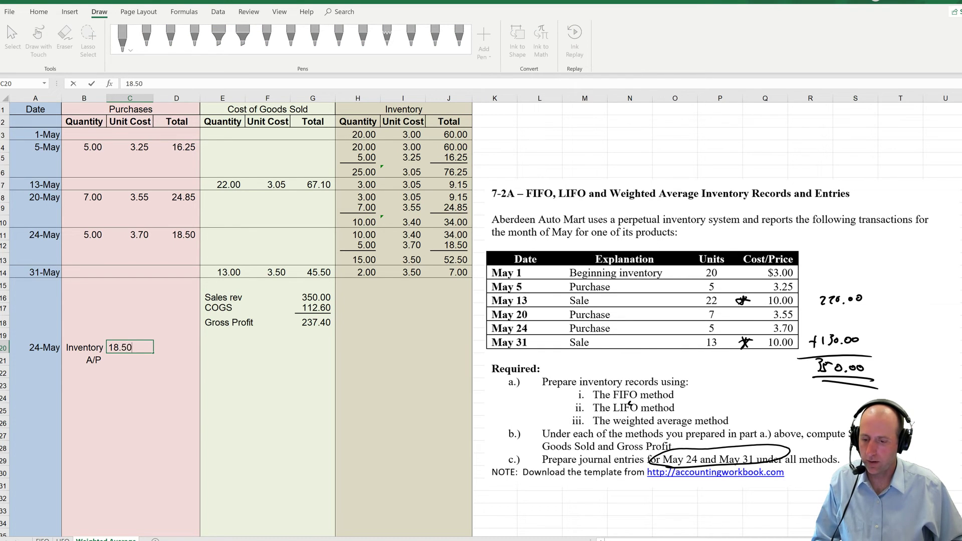
key("Return")
key("Right")
type("18.50")
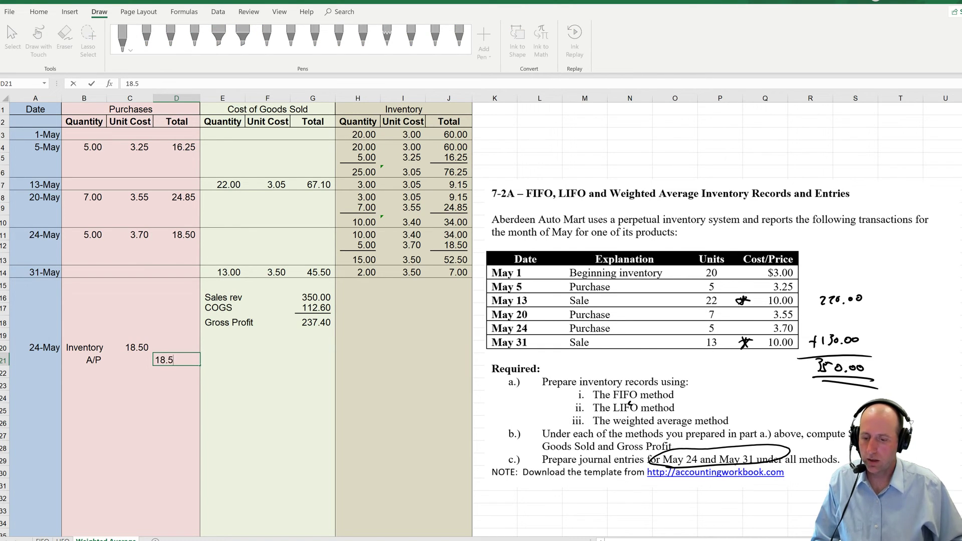
key("Return")
Begin the sale journal entry with date May 31 in A23, "A/R" in B23 and indented "Sales rev" in B24.
key("Left")
key("Left")
key("Left")
key("Down")
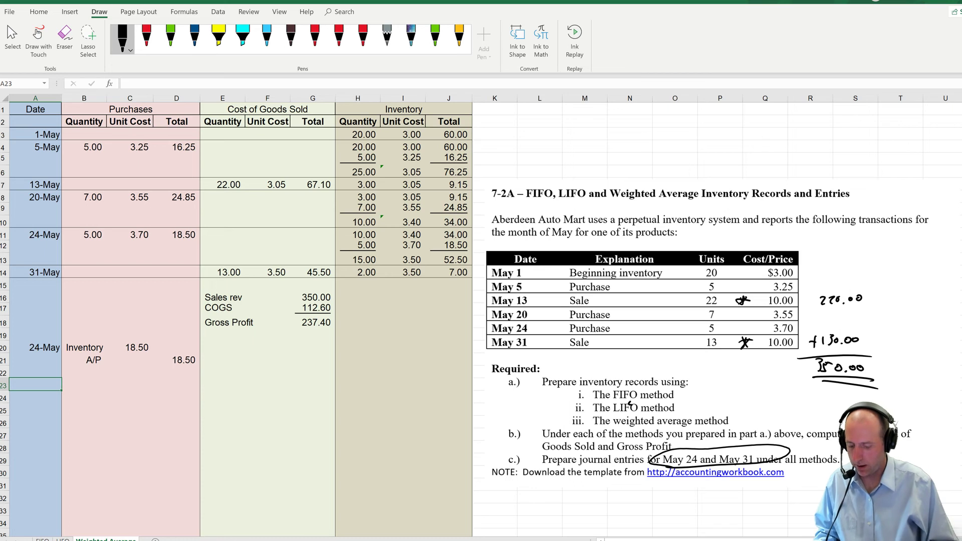
type("May 31")
key("Tab")
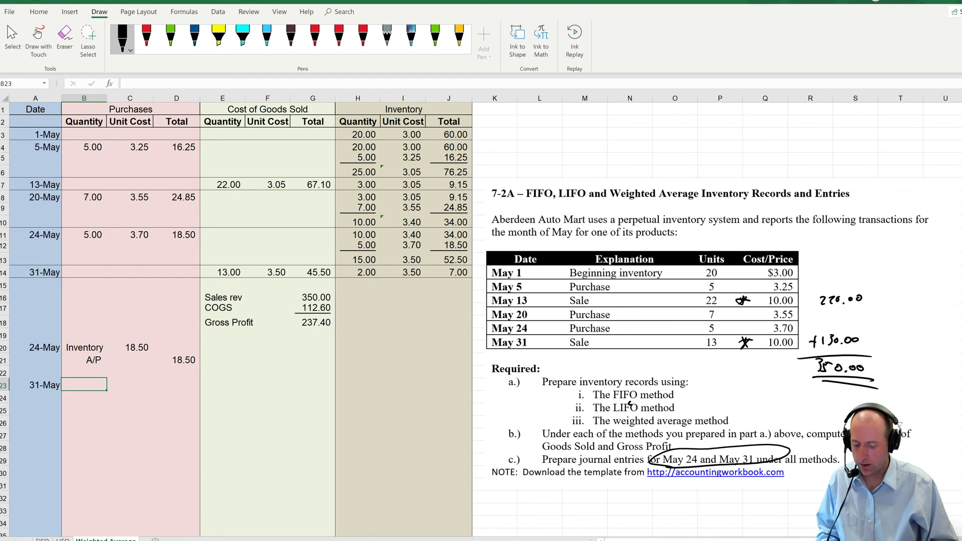
type("A/R")
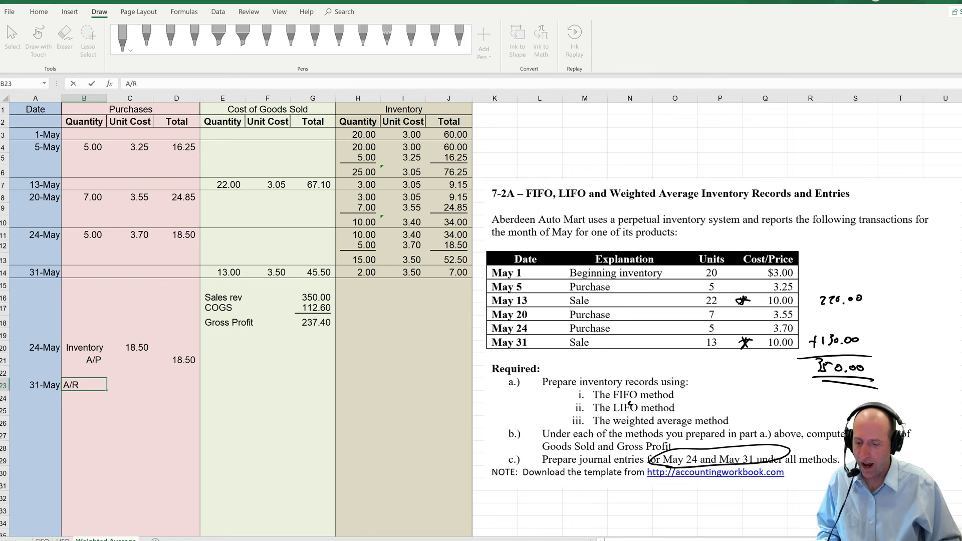
key("Return")
type("Sales")
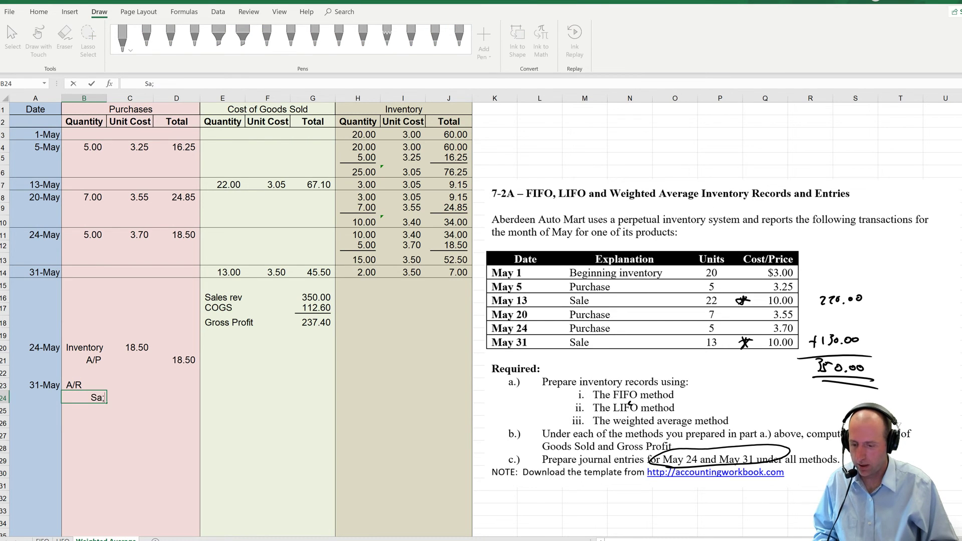
key("BackSpace")
key("BackSpace")
key("BackSpace")
key("BackSpace")
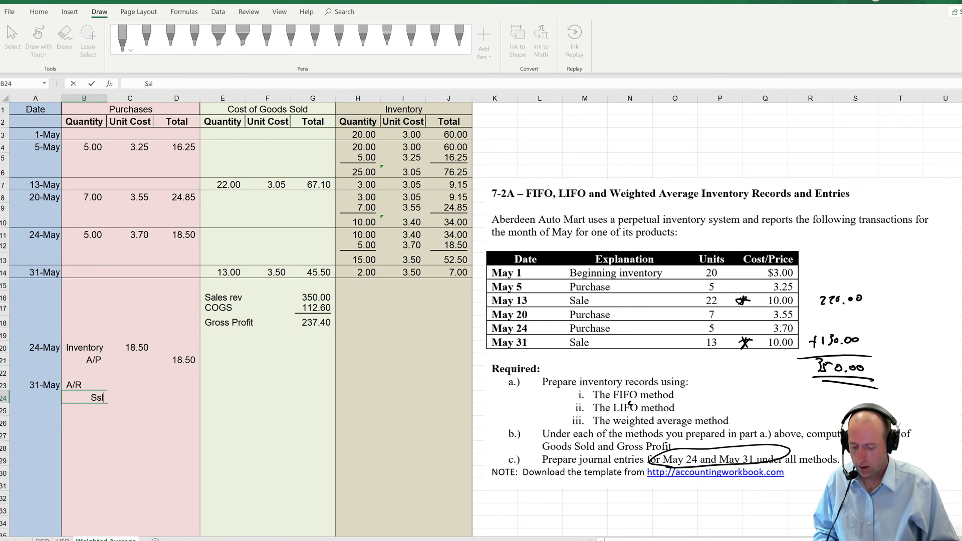
type("ales rev")
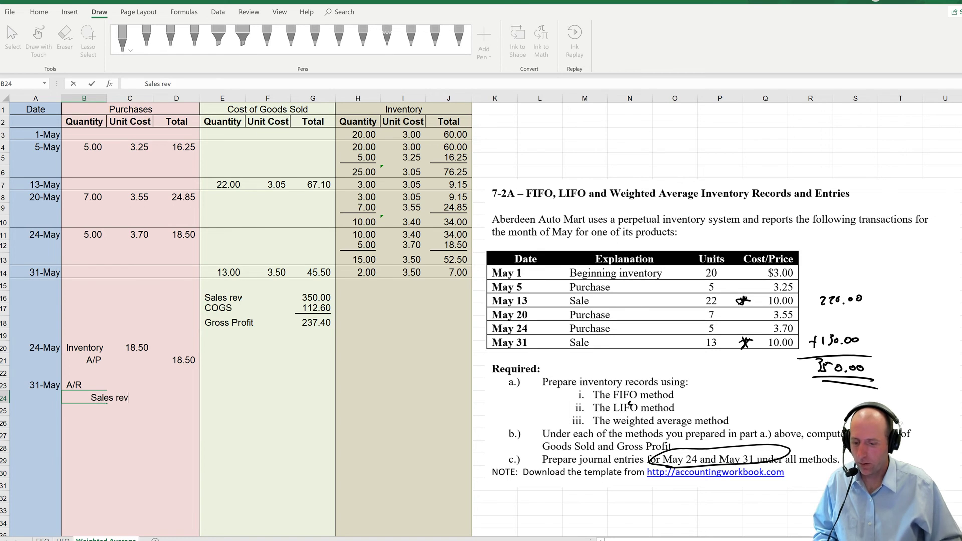
Enter 130 as the A/R debit in C23 and 130 as the Sales rev credit in D24.
key("Right")
key("Up")
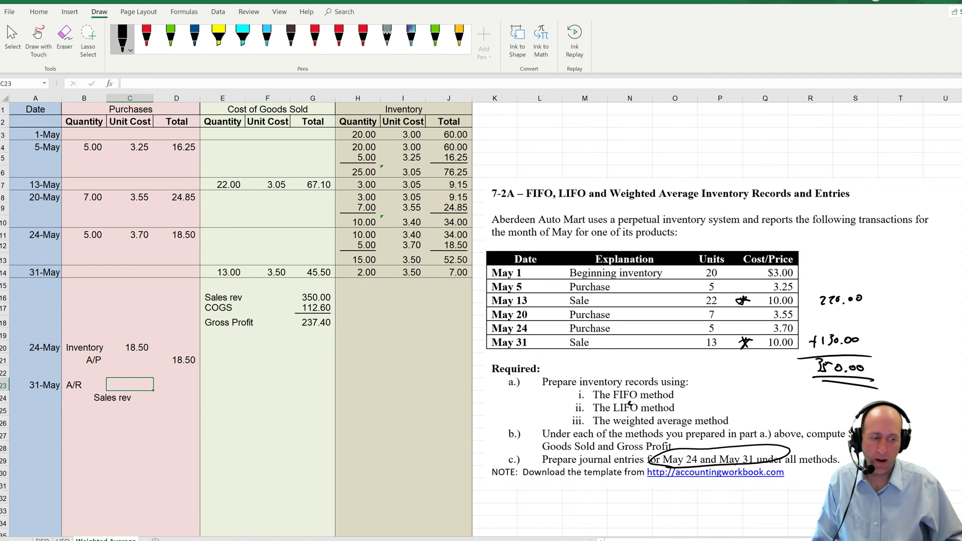
type("130")
key("Return")
key("Right")
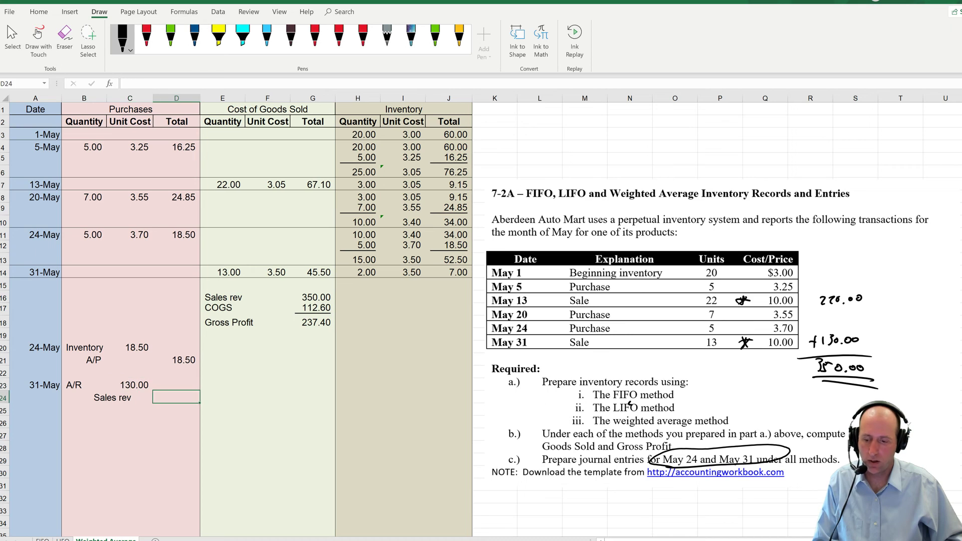
type("130")
key("Return")
Add the cost-side accounts of the May 31 entry: "COGS" in B25 and indented "Inventory" in B26.
key("Left")
key("Left")
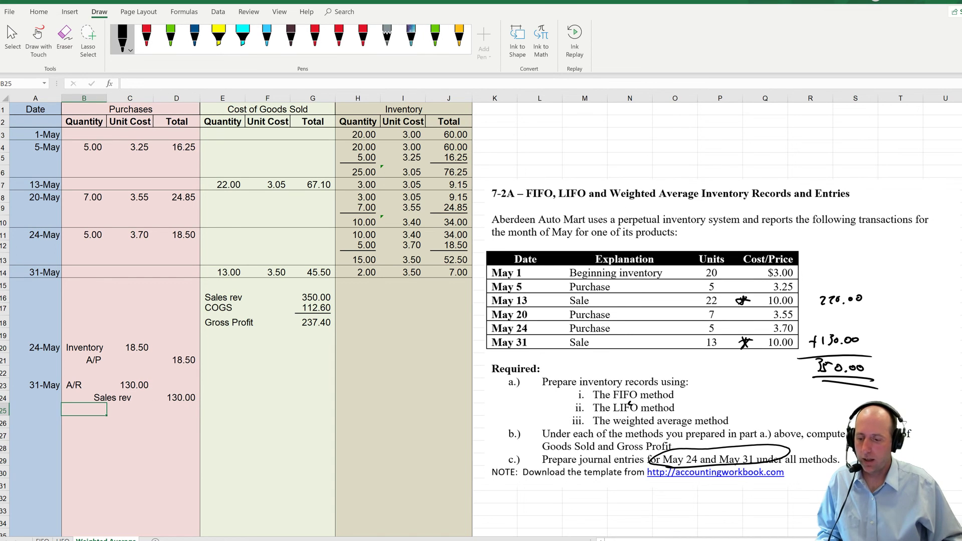
type("COGS")
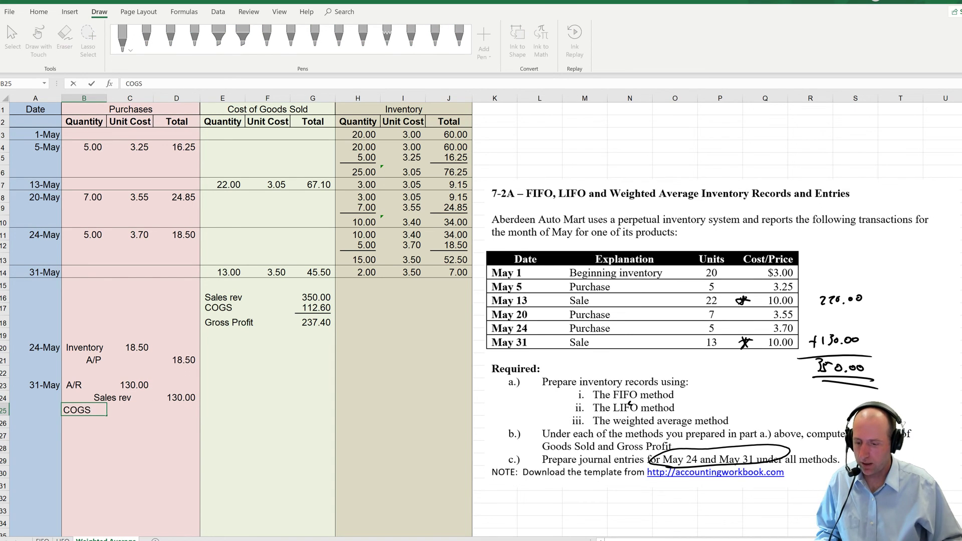
key("Return")
type("Inventor")
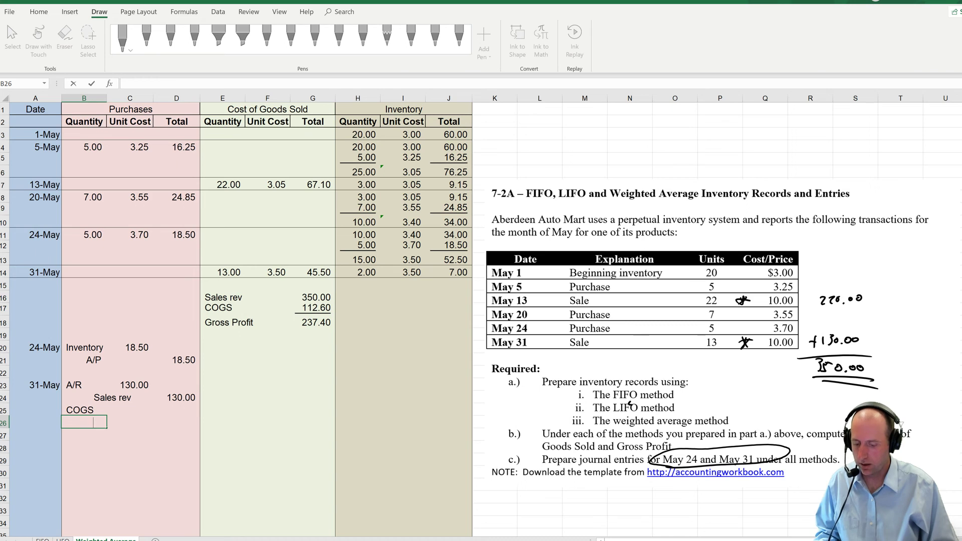
type("y")
key("Right")
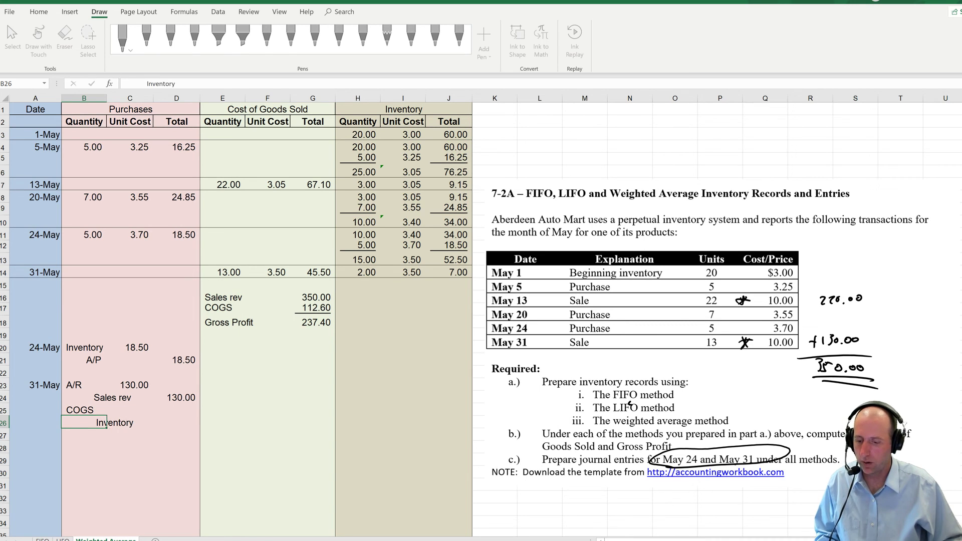
Circle the May 31 cost total in G14 and enter 45.5 as the COGS debit in C25 and Inventory credit in D26.
key("Up")
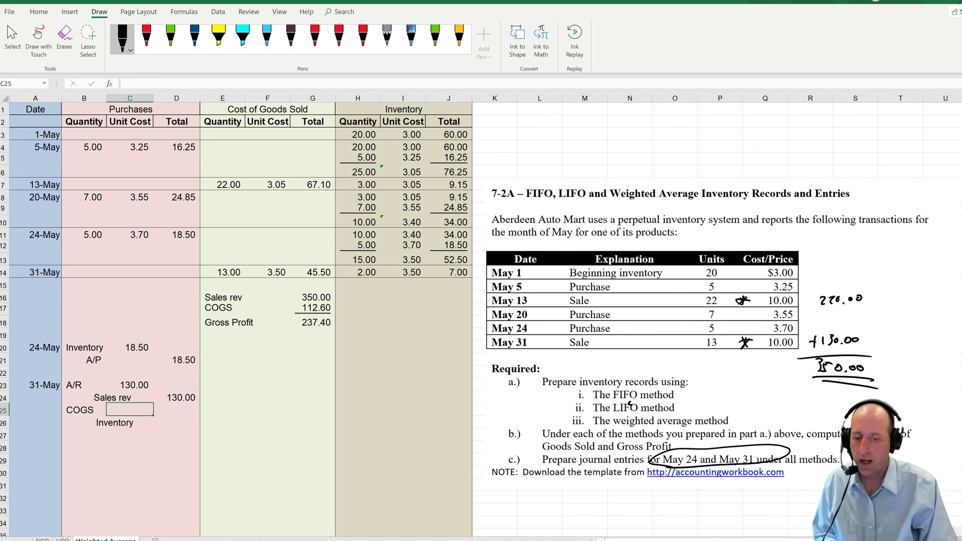
left_click_drag(316, 283, 308, 287)
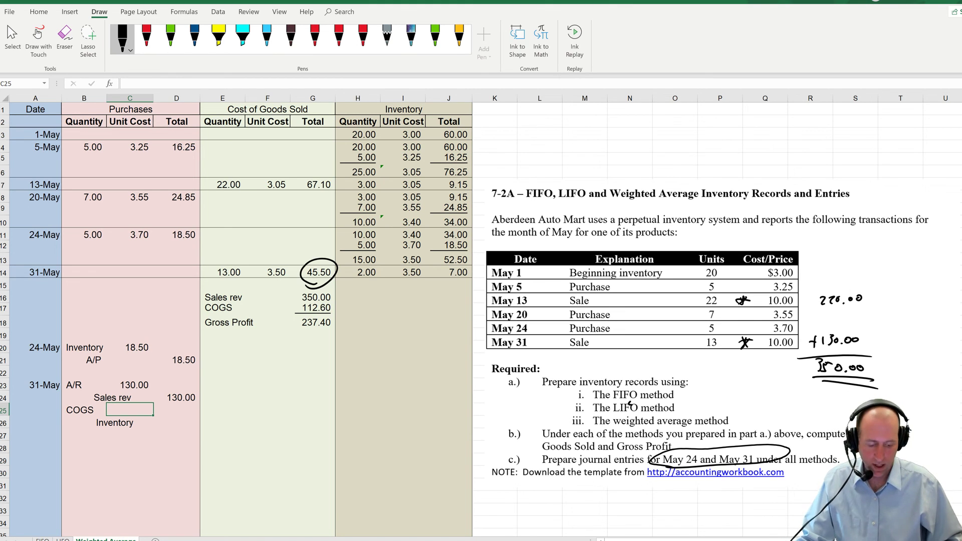
type("45.5")
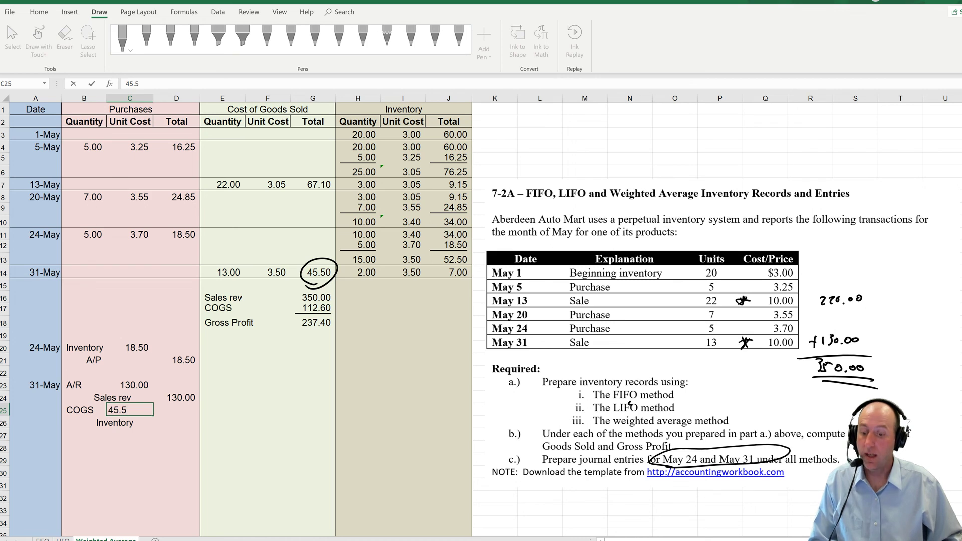
key("Return")
key("Right")
type("45.5")
key("Return")
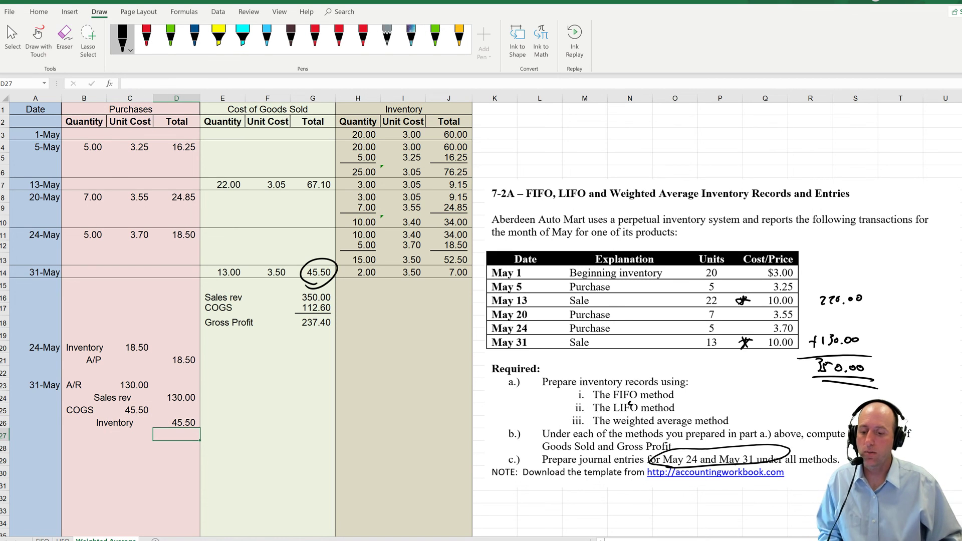